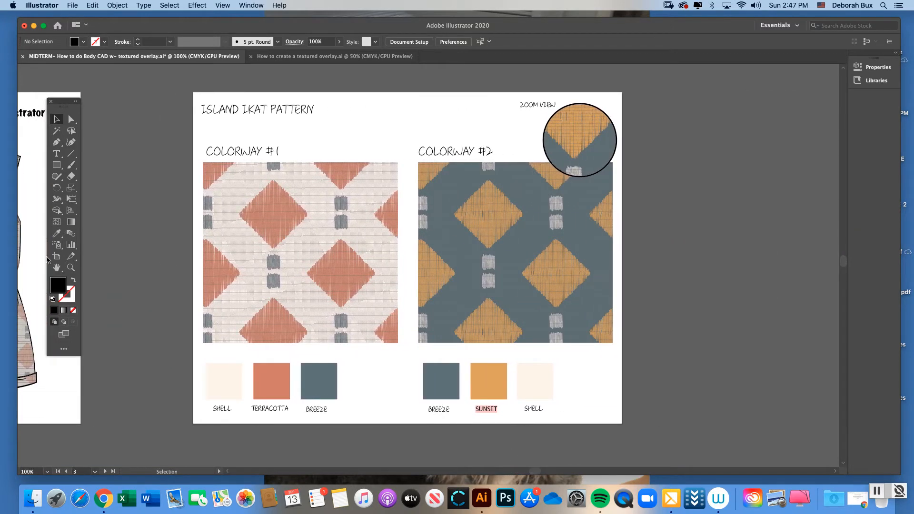
Examine the woven texture of the Colorway #1 fabric swatch on the Island Ikat Pattern artboard up close
left_click(71, 268)
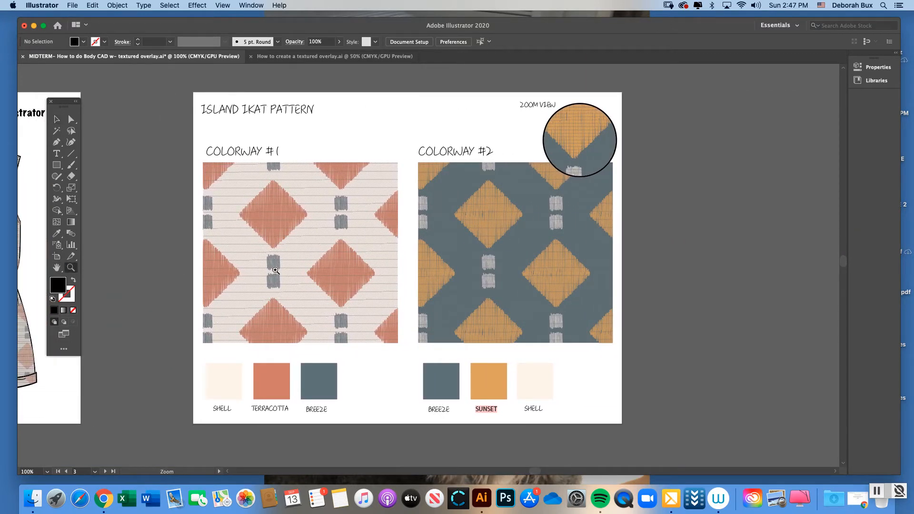
left_click(416, 278)
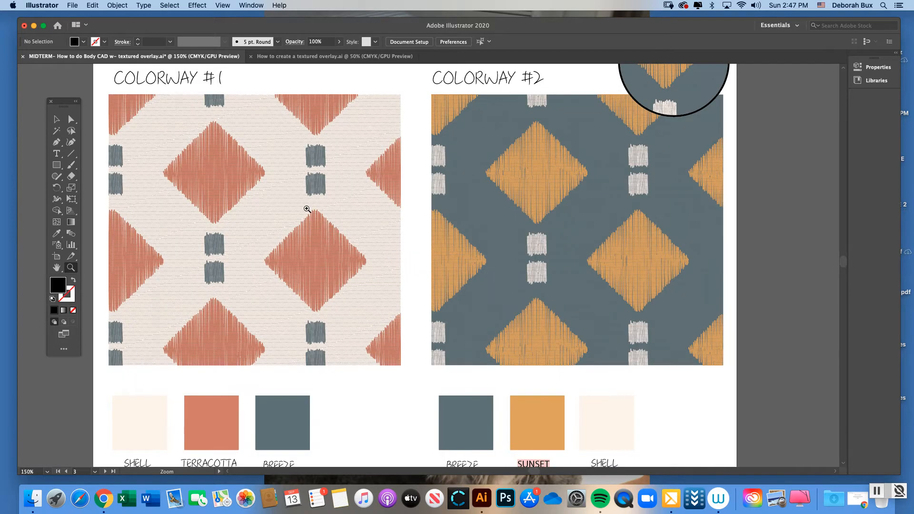
left_click(59, 119)
left_click(72, 268)
left_click(177, 246)
left_click(437, 265)
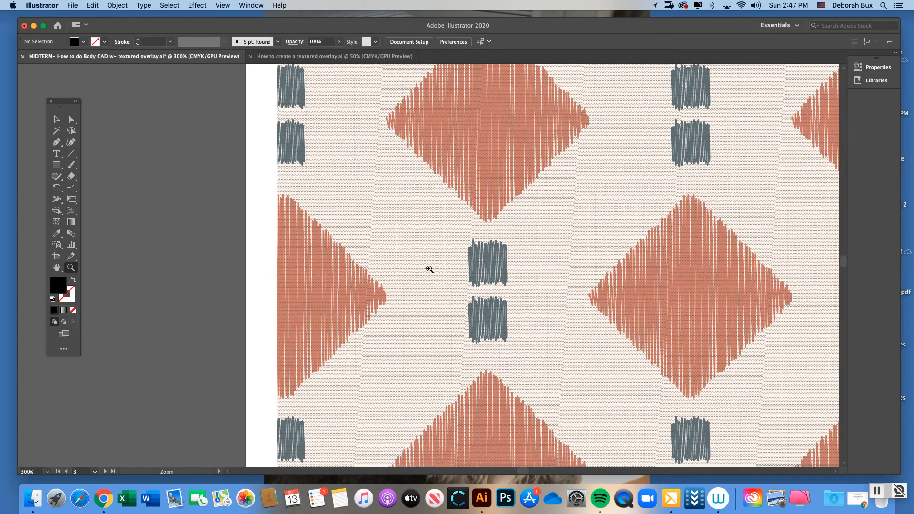
left_click(429, 269)
left_click(57, 119)
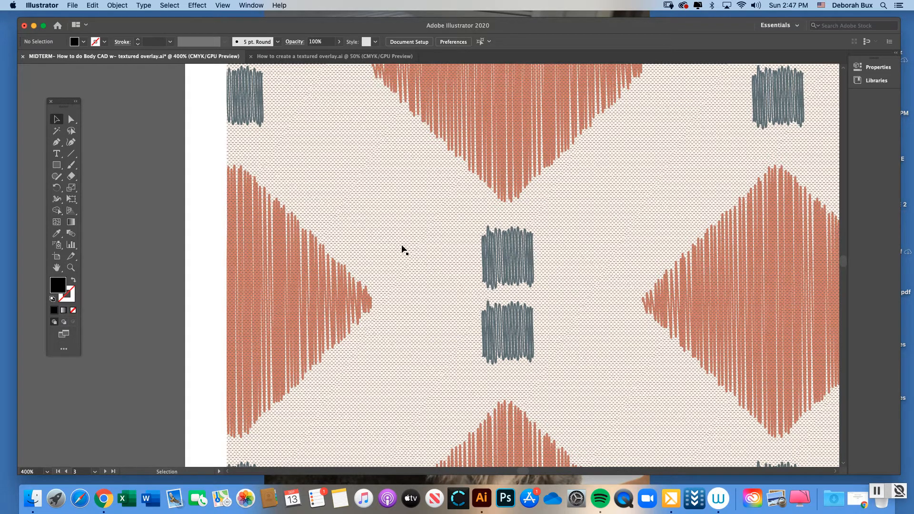
key("super+minus")
key("super+minus")
key("super+minus")
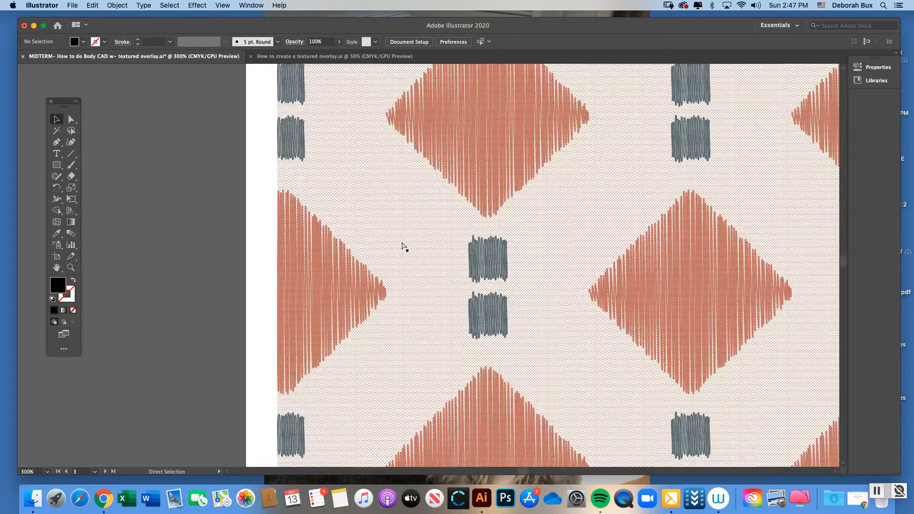
key("super+minus")
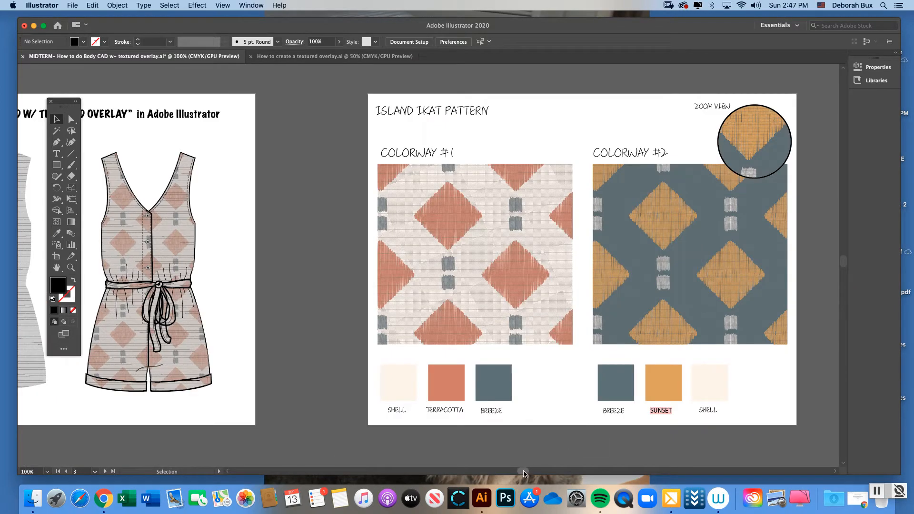
Try moving the textured overlay layer away from the stacked body CAD on the lesson artboard, undo the move, and select the pattern layer briefly
left_click_drag(523, 472, 504, 472)
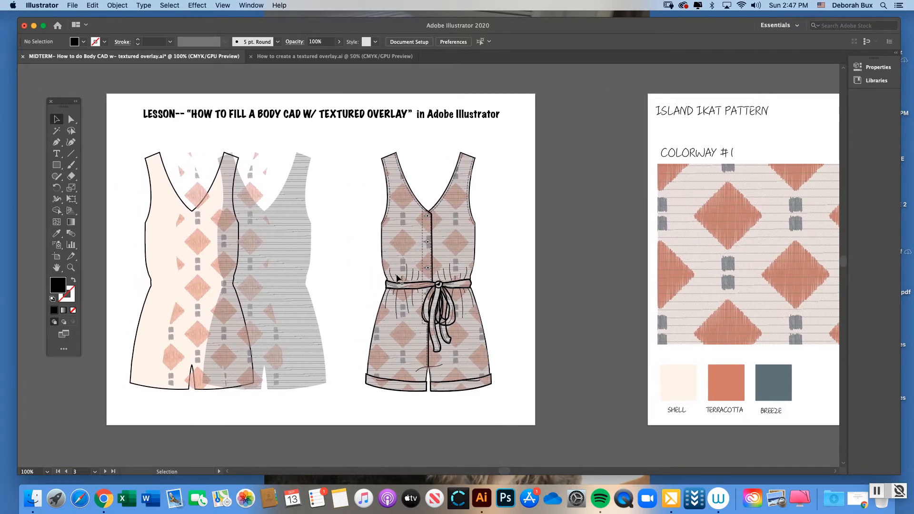
left_click(72, 268)
left_click(56, 119)
left_click_drag(285, 218, 322, 223)
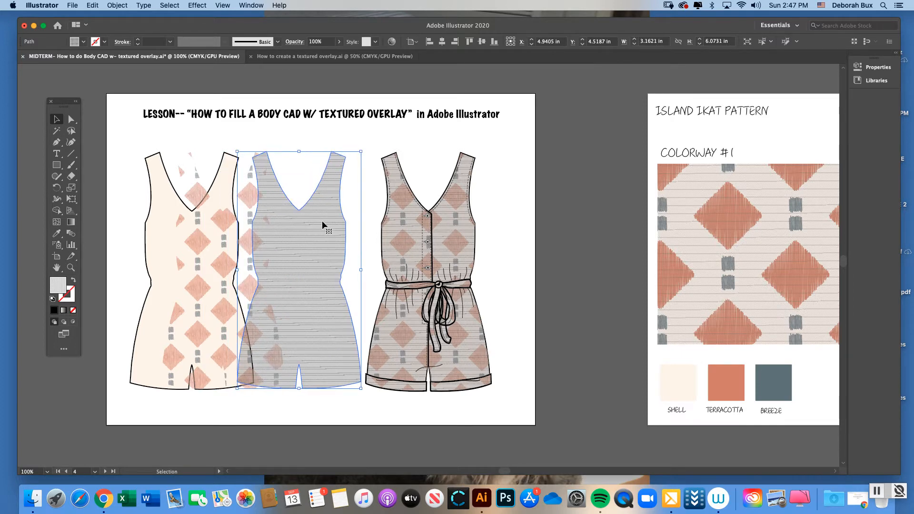
key("super+z")
left_click(200, 236)
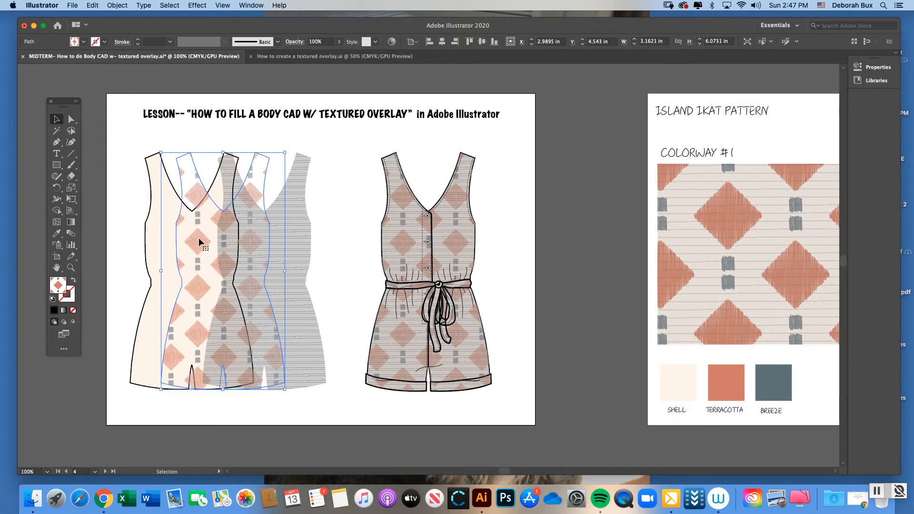
left_click(334, 191)
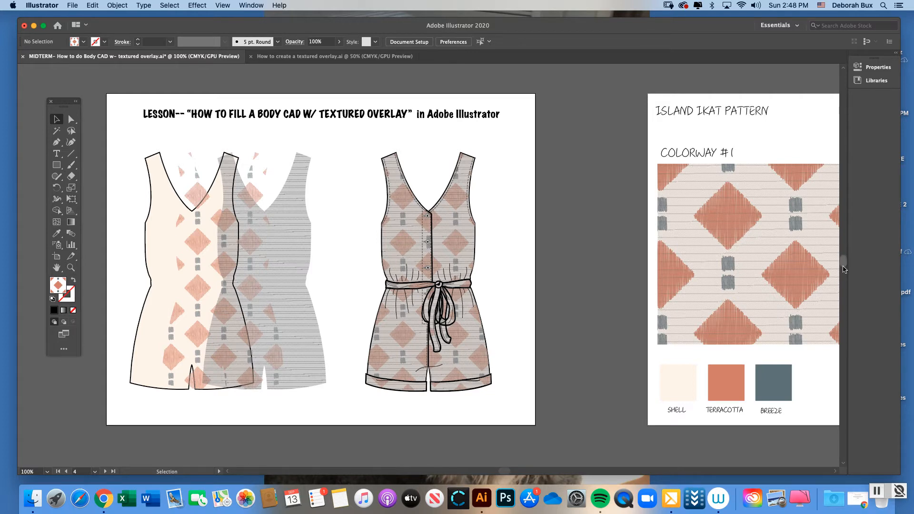
Examine the Step #1 artboard's full-size and scaled-down swatches, ground color, pattern and textured overlay, alongside the Body CAD Detail artboard
left_click_drag(845, 263, 836, 283)
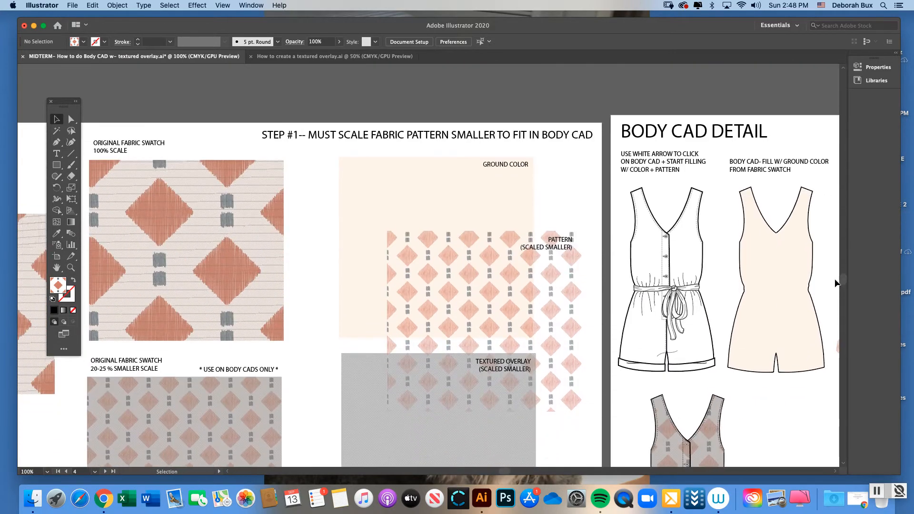
key("super+minus")
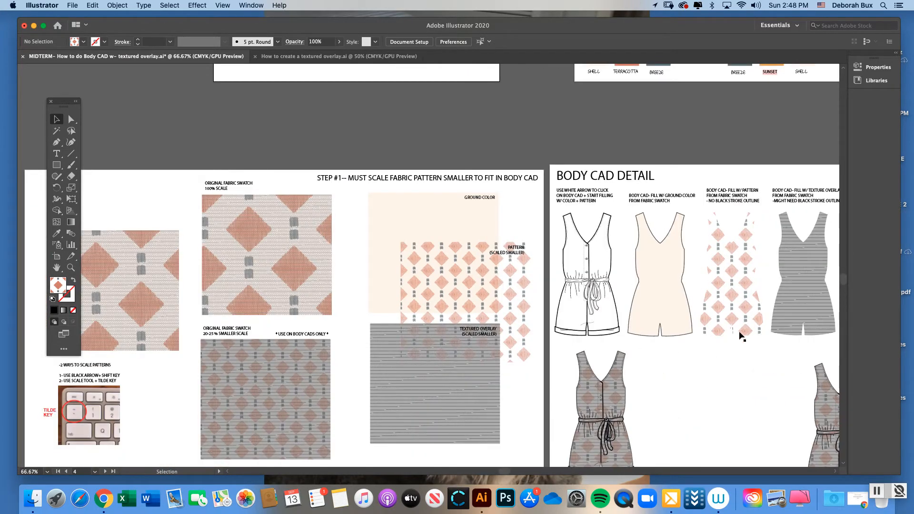
left_click_drag(843, 281, 843, 284)
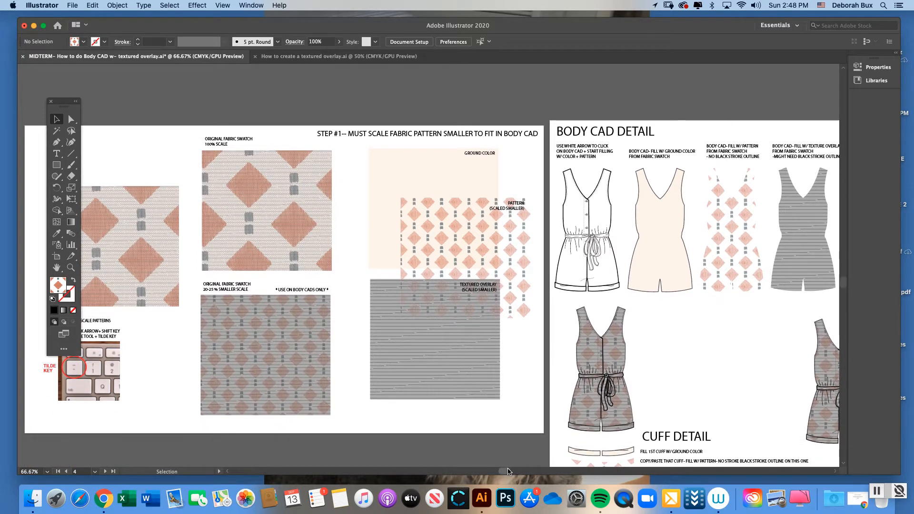
left_click_drag(505, 472, 498, 472)
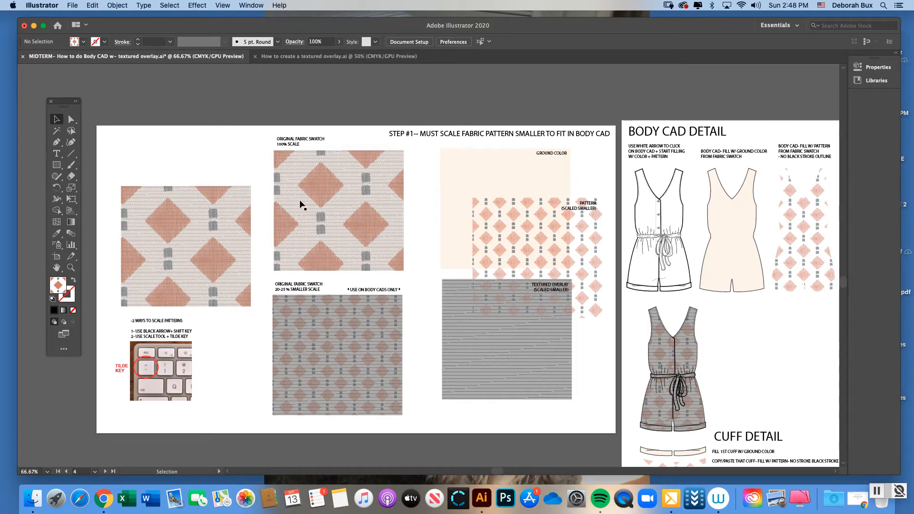
left_click(71, 267)
left_click(386, 254)
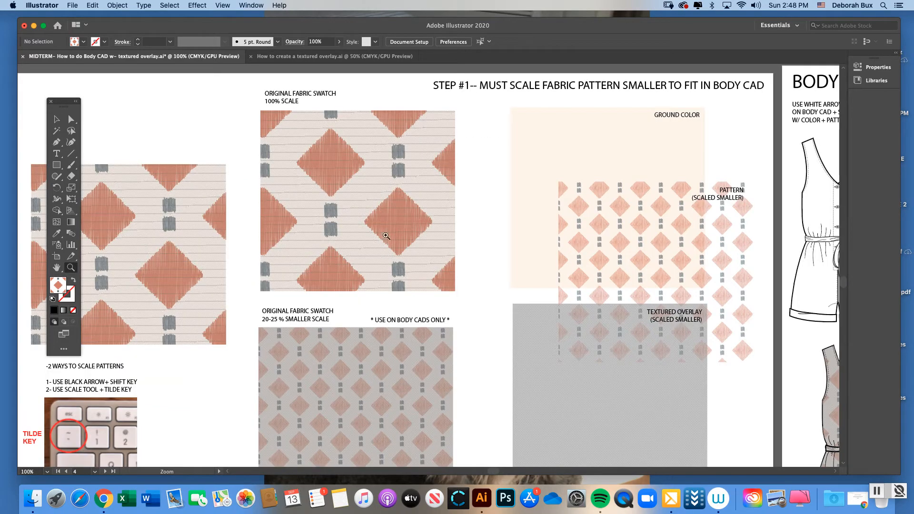
left_click(57, 120)
left_click_drag(493, 471, 504, 472)
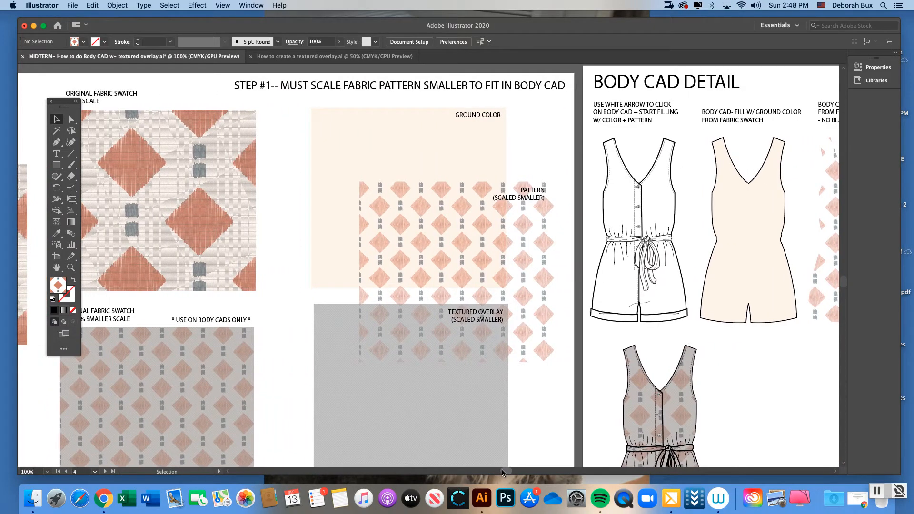
left_click_drag(503, 472, 492, 473)
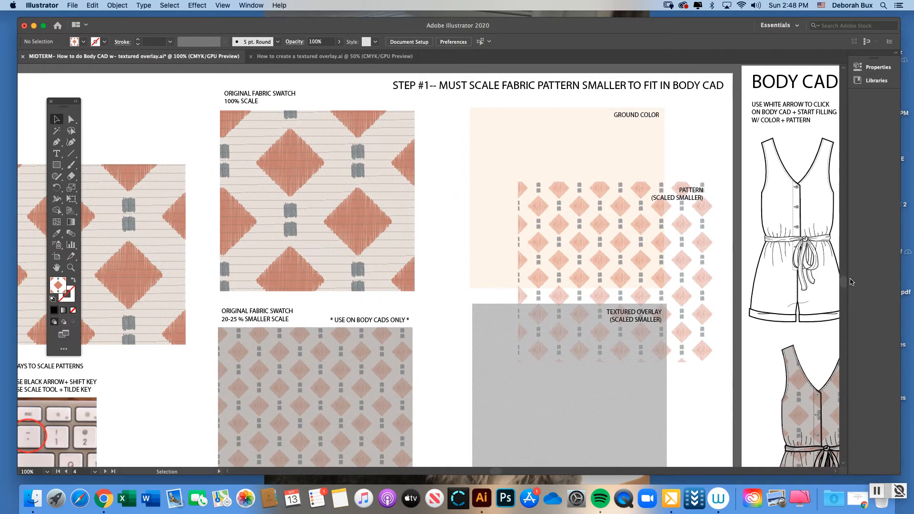
left_click_drag(841, 284, 842, 283)
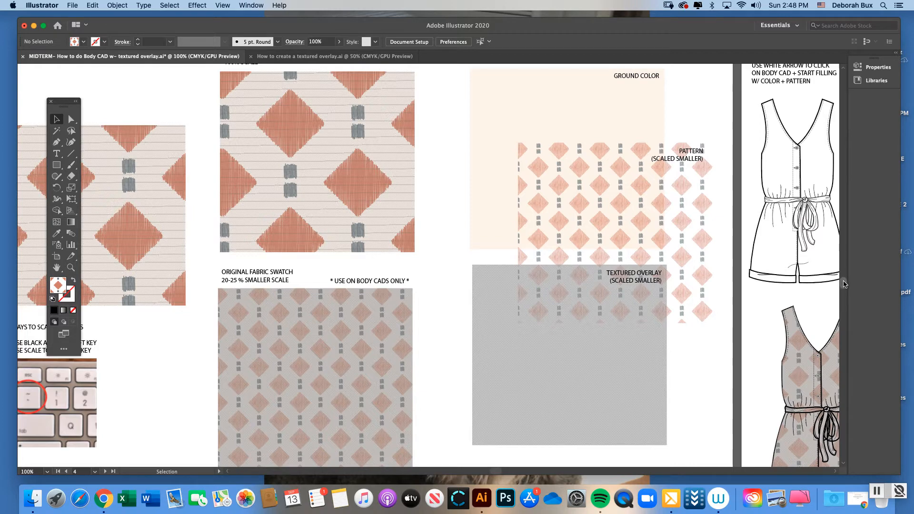
scroll(844, 284, "up", 3)
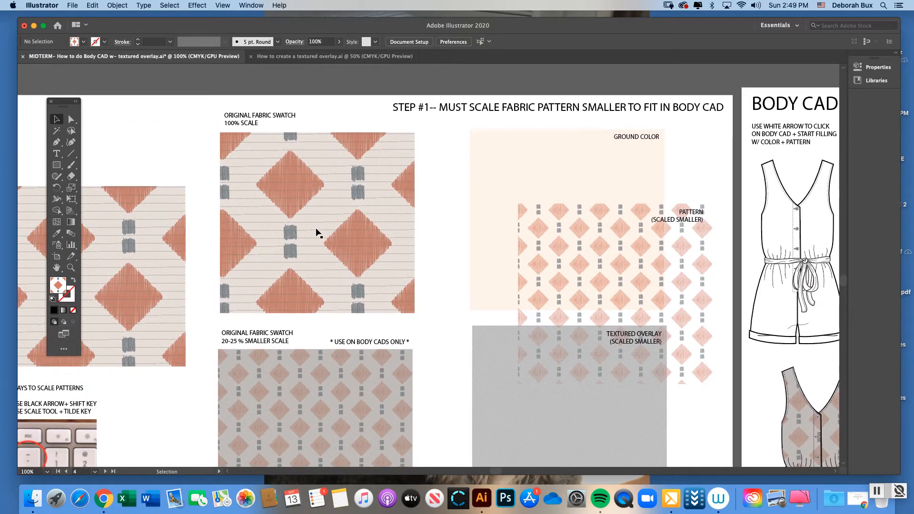
key("super+minus")
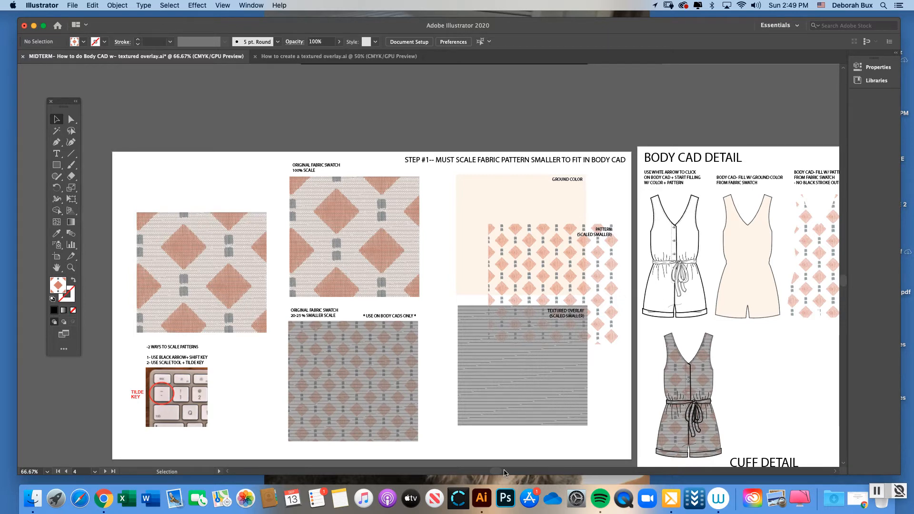
left_click_drag(493, 471, 509, 471)
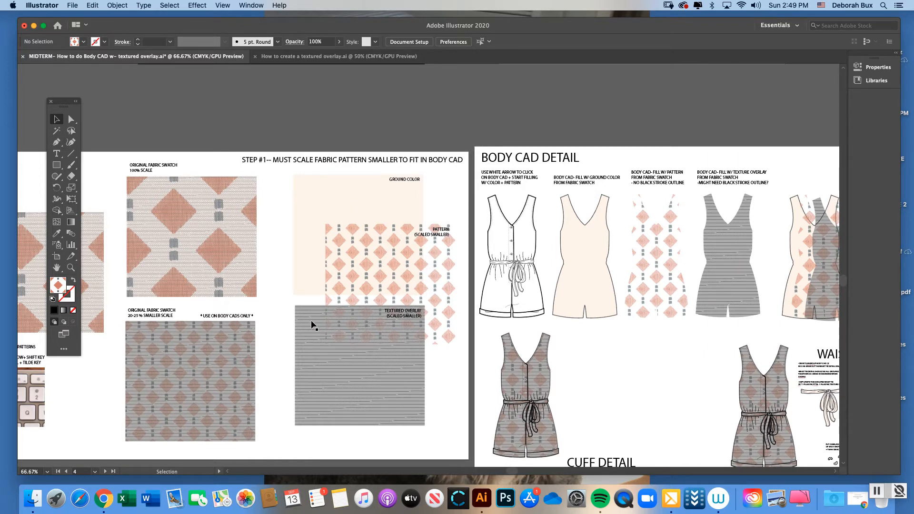
left_click_drag(511, 472, 497, 471)
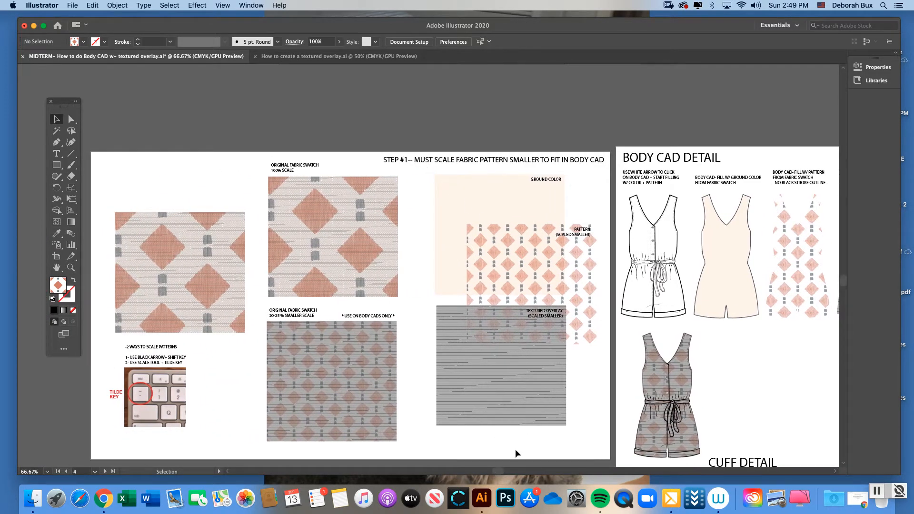
left_click_drag(497, 472, 491, 473)
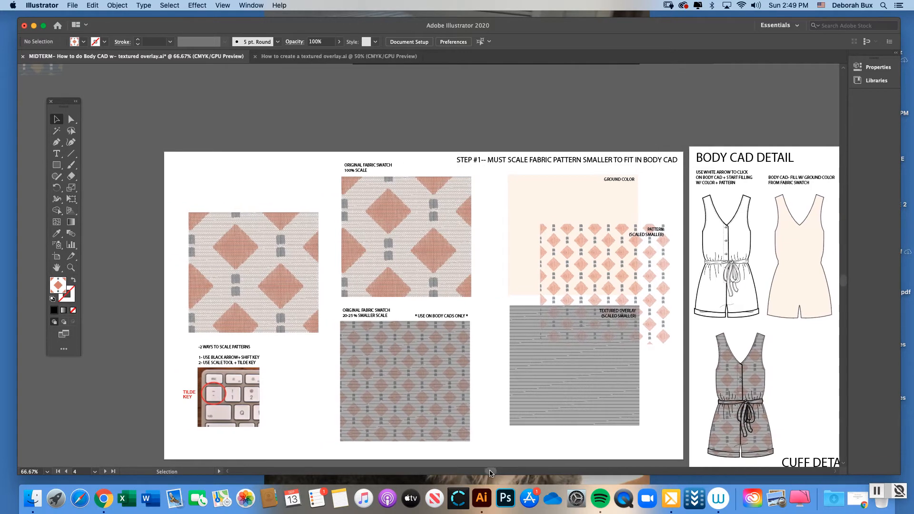
Scale the full-size swatch above the pattern-scaling notes proportionally to about 1.71 by 1.59 in and move it beside the smaller-scale swatch
left_click(70, 267)
left_click(341, 353)
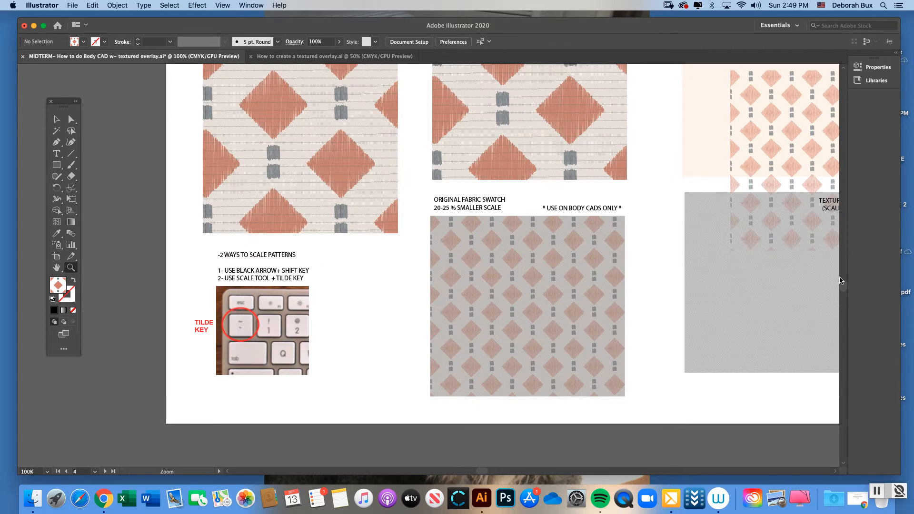
scroll(843, 288, "up", 3)
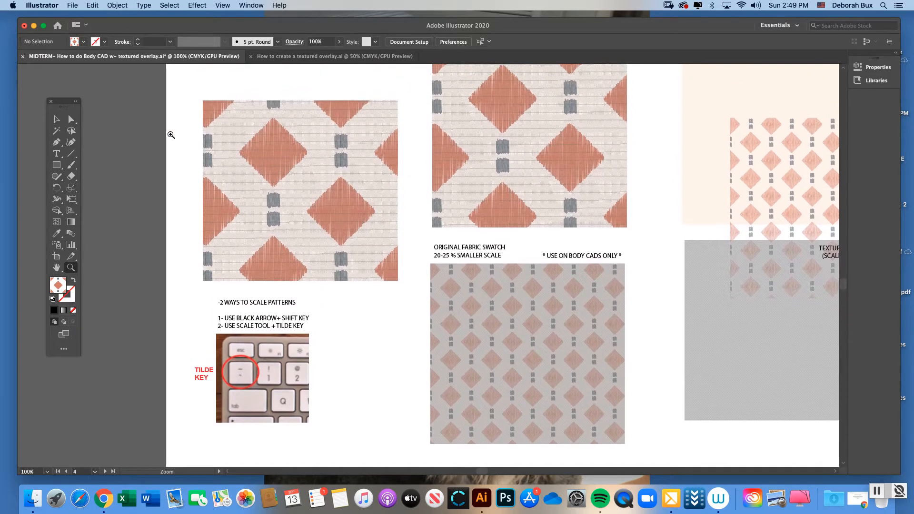
left_click(56, 119)
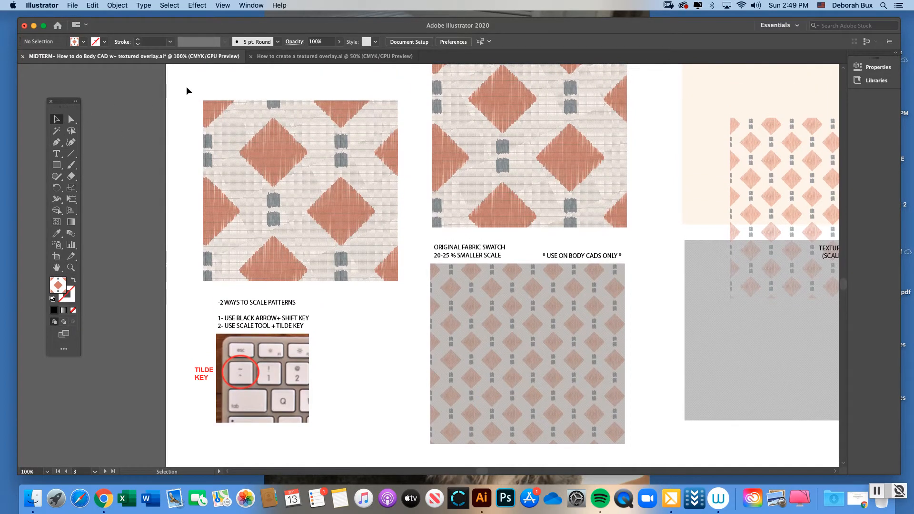
left_click_drag(180, 84, 409, 285)
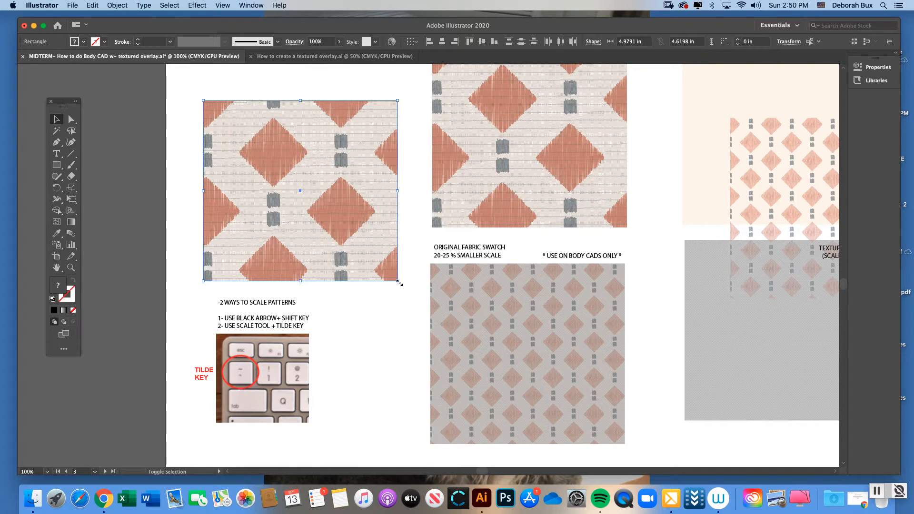
left_click_drag(399, 282, 270, 177)
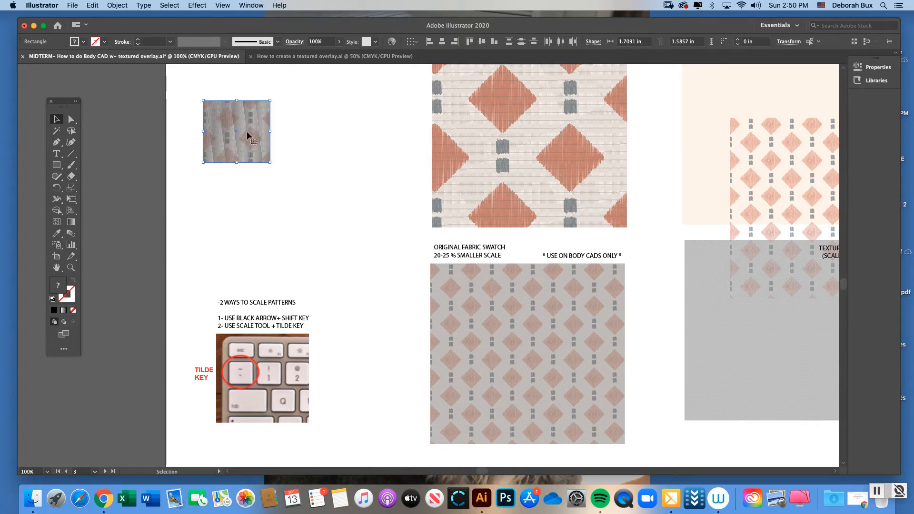
left_click_drag(253, 126, 406, 286)
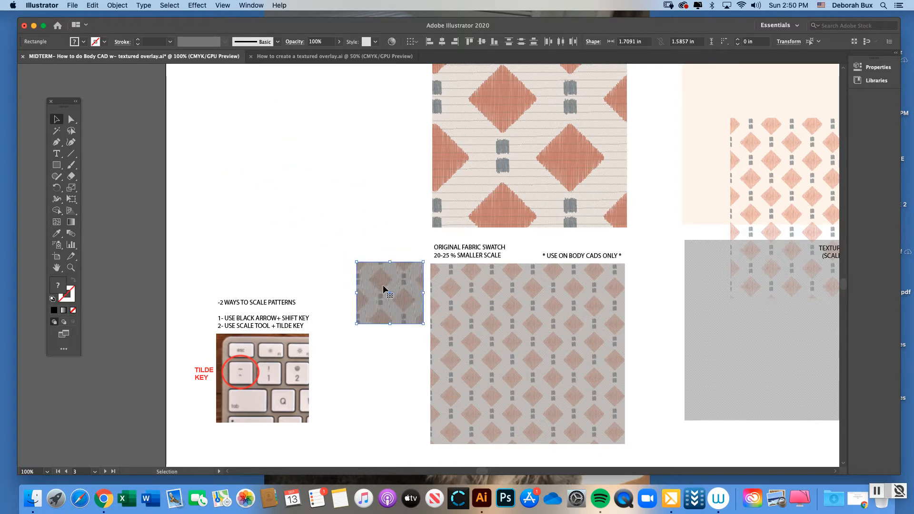
Undo the moving and scaling of the swatch
key("a")
key("super+z")
key("v")
key("super+z")
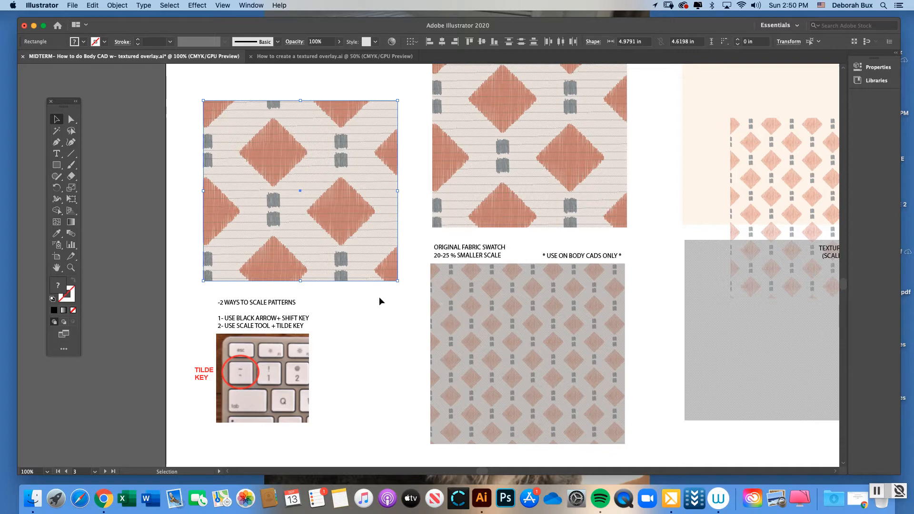
Examine the notes on the two ways to scale patterns and the keyboard picture marking the tilde key
key("super+minus")
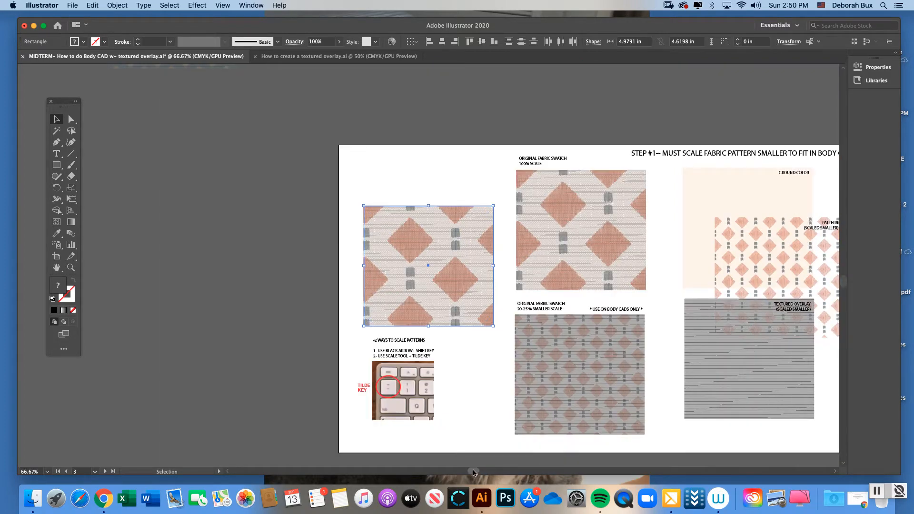
left_click_drag(473, 471, 485, 471)
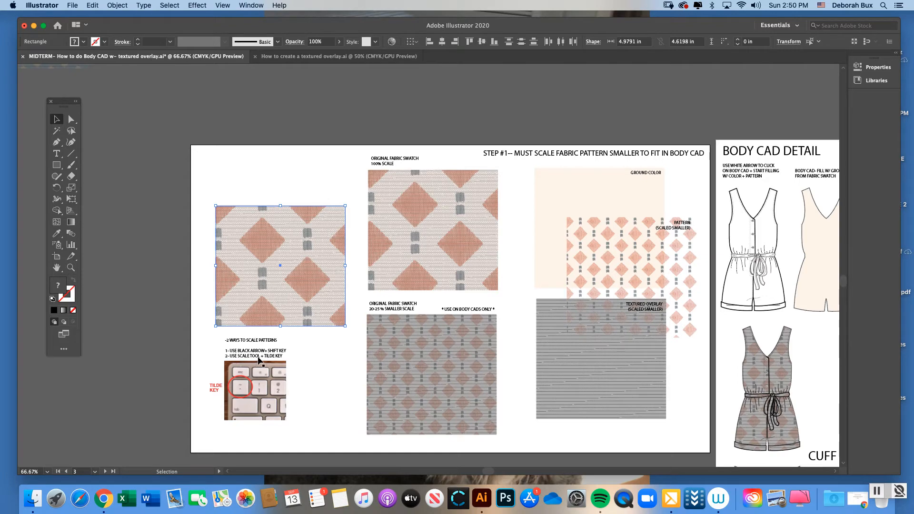
double_click(70, 268)
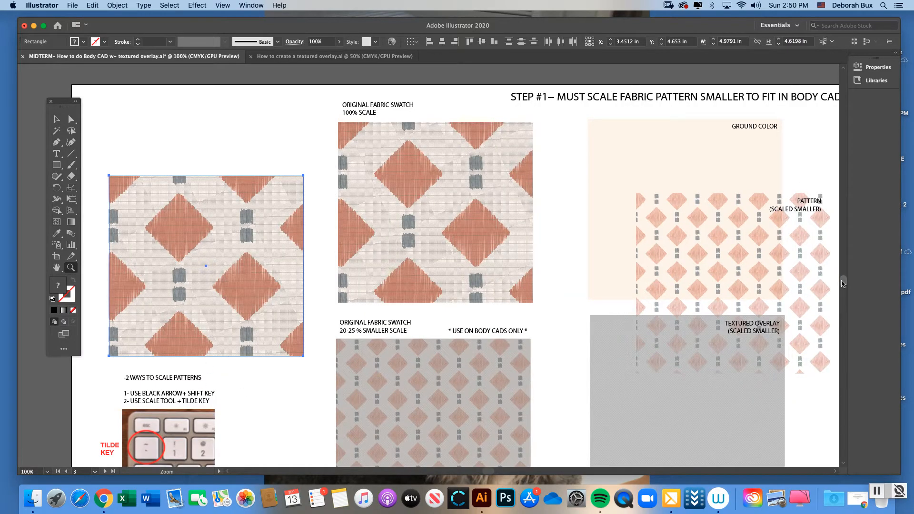
scroll(842, 284, "down", 5)
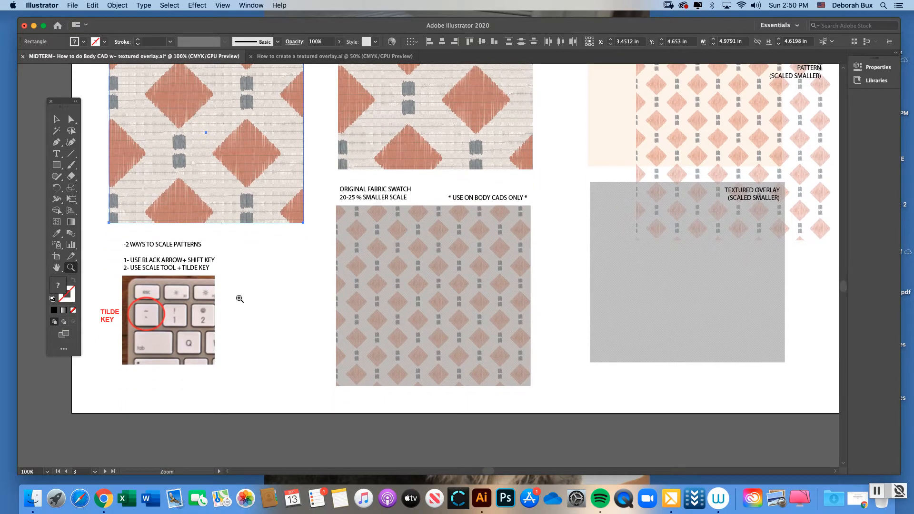
left_click(189, 338)
left_click(57, 119)
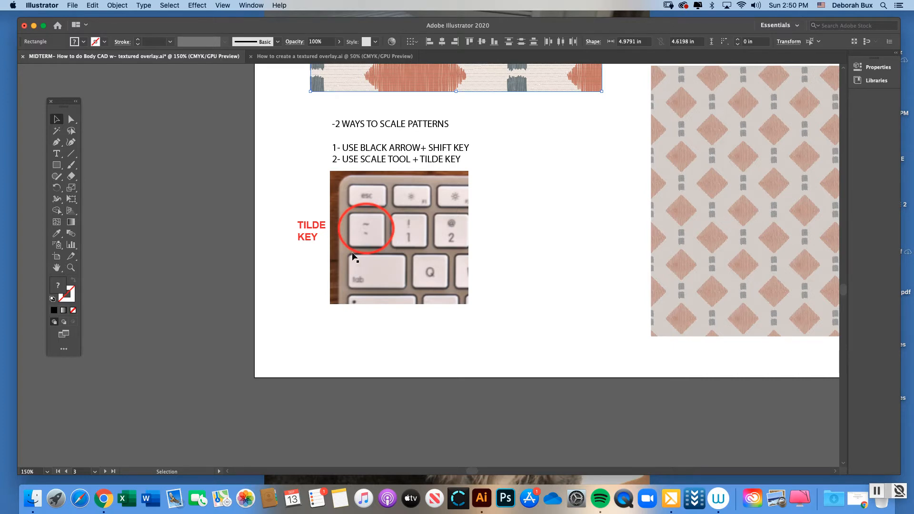
key("super+minus")
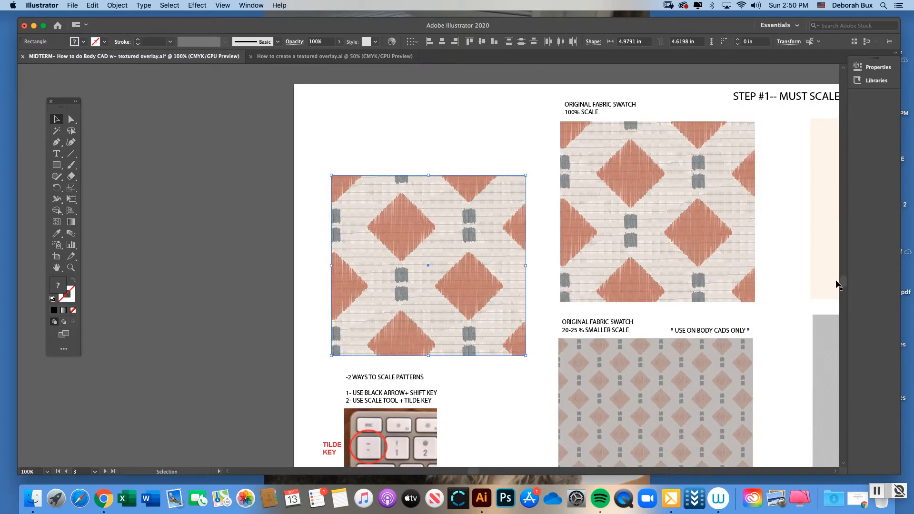
Scale only the pattern inside the swatch above the scaling notes down to roughly the smaller-scale swatch's size, keeping the swatch's outline size
scroll(562, 447, "down", 5)
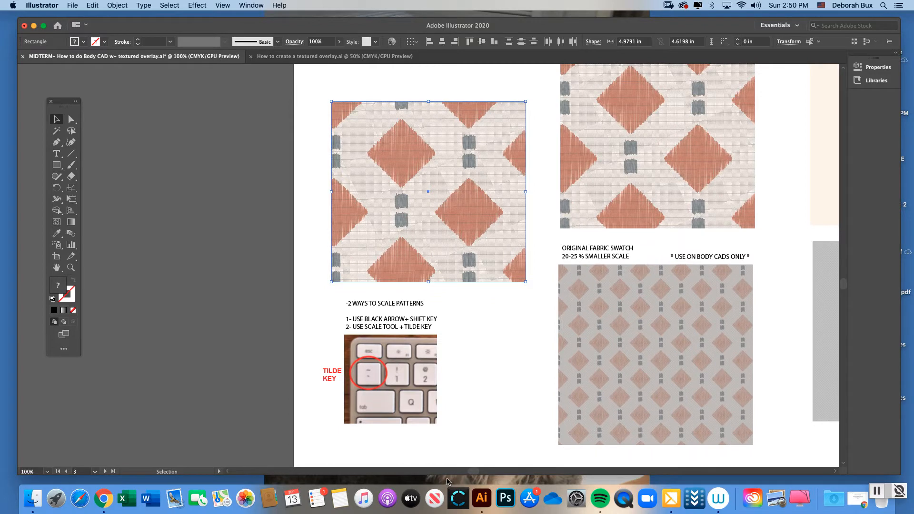
left_click_drag(472, 471, 484, 472)
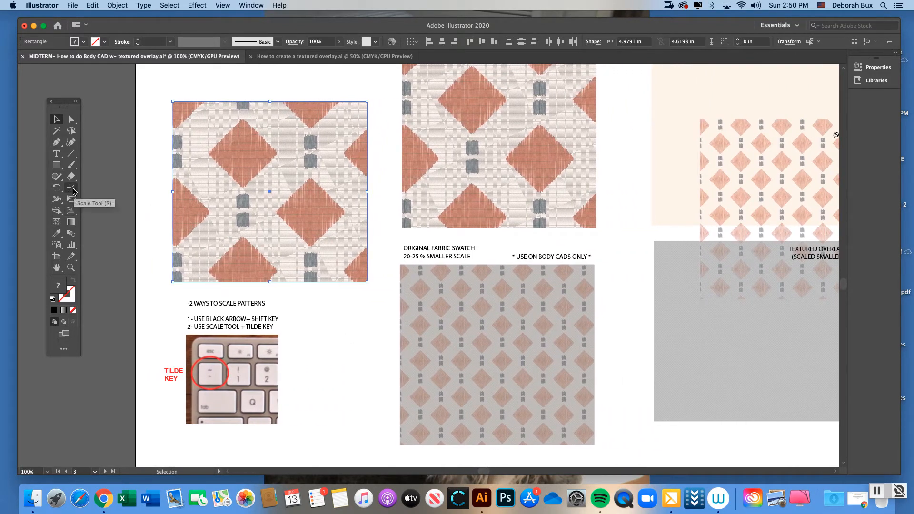
left_click(71, 189)
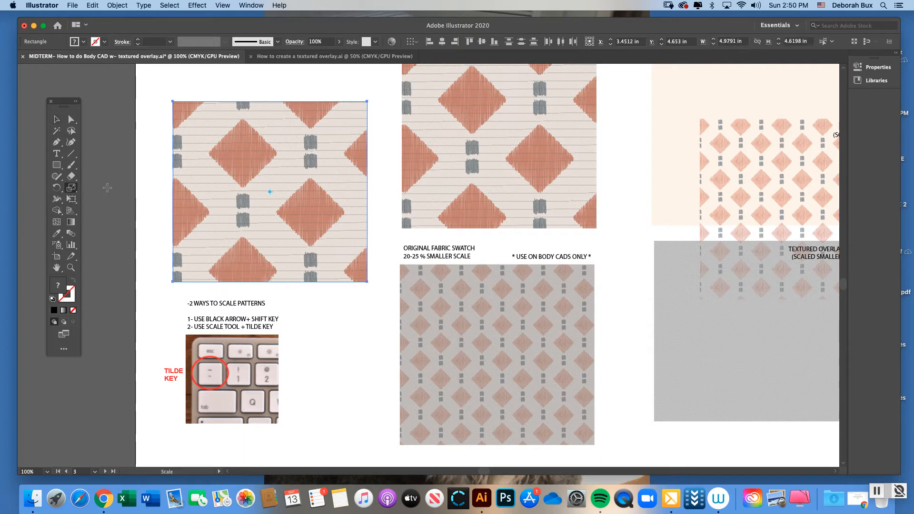
scroll(845, 285, "up", 5)
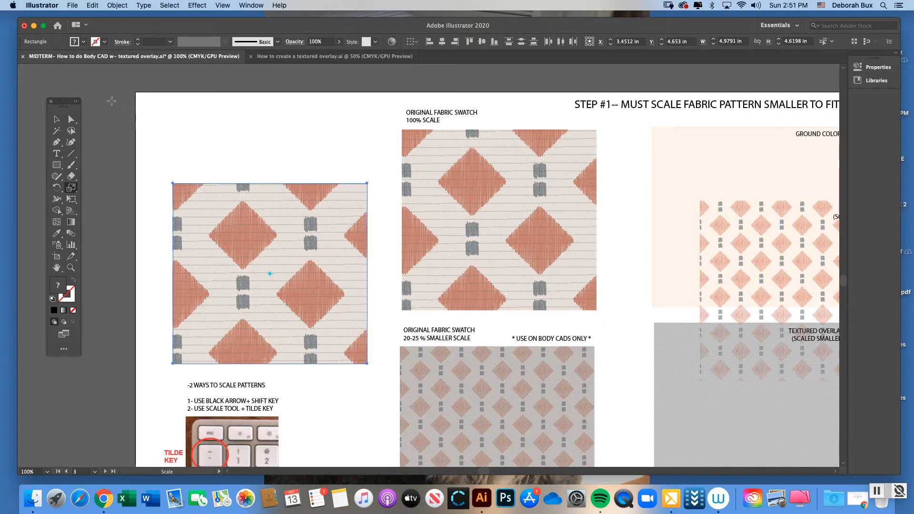
left_click_drag(112, 101, 192, 190)
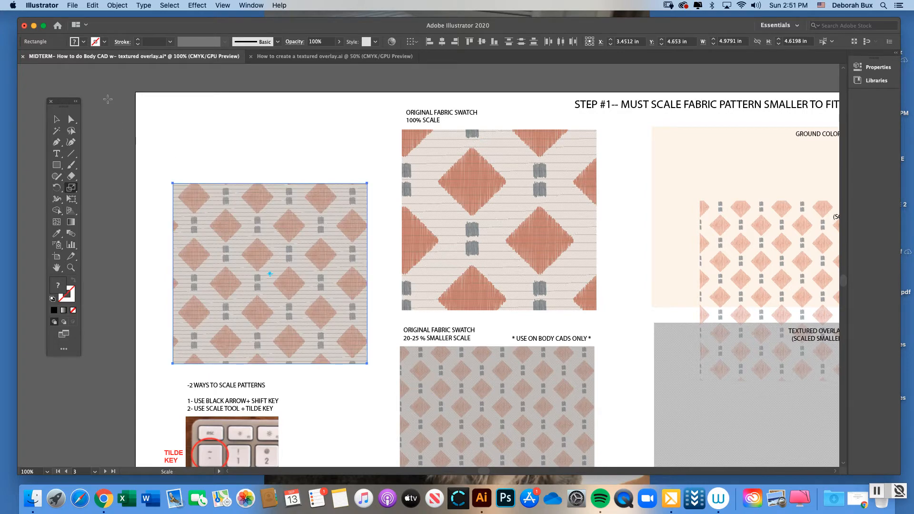
left_click_drag(108, 99, 153, 159)
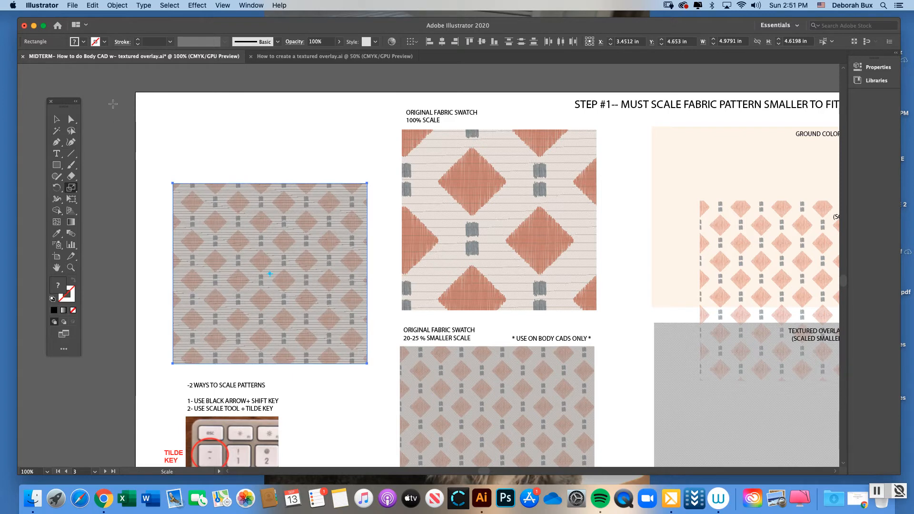
left_click_drag(114, 104, 131, 125)
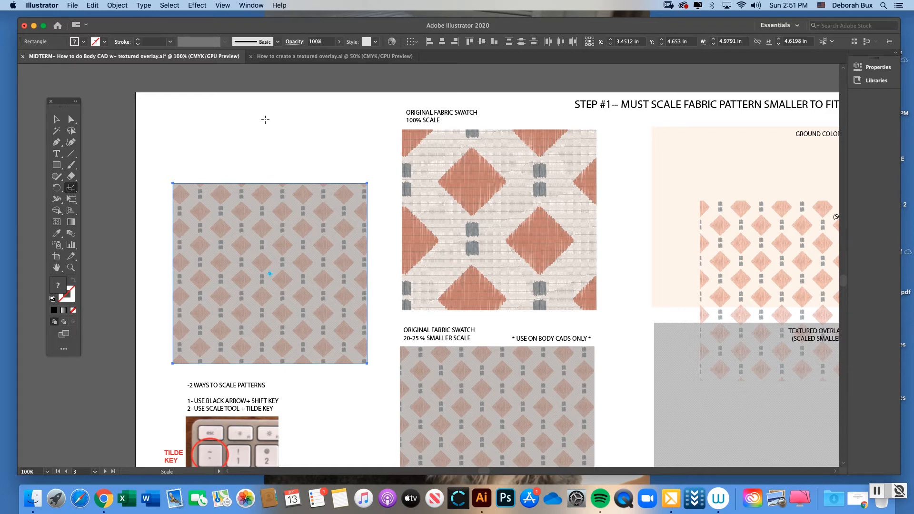
Try distorting the swatch's pattern by scaling it unevenly in height and width, and undo the distortions
left_click_drag(266, 122, 267, 112)
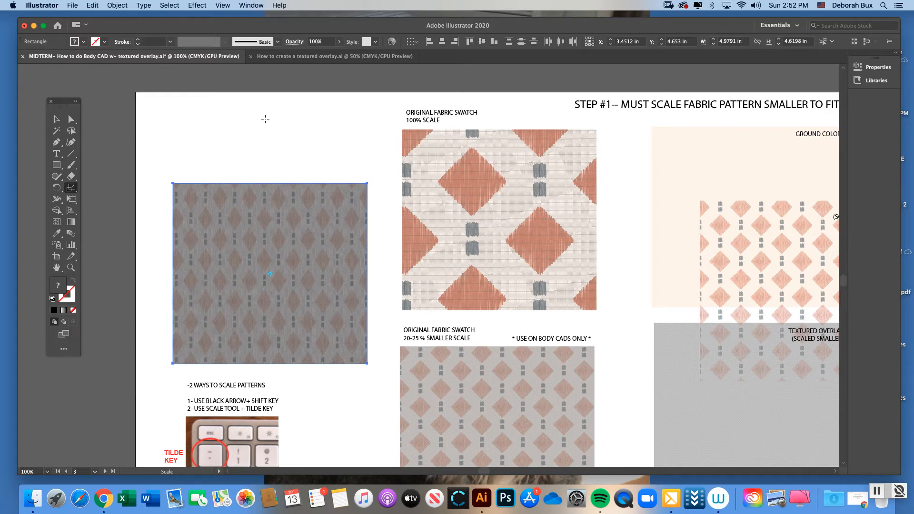
key("v")
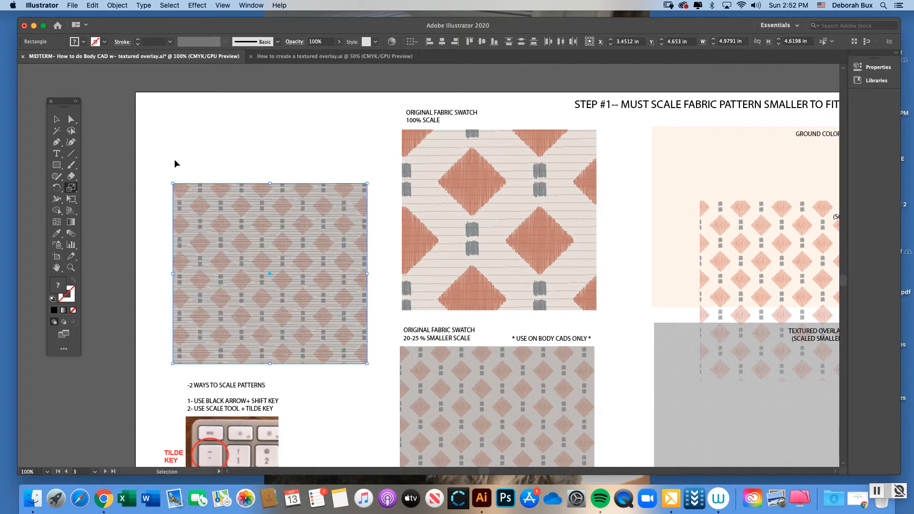
key("s")
left_click_drag(148, 261, 131, 261)
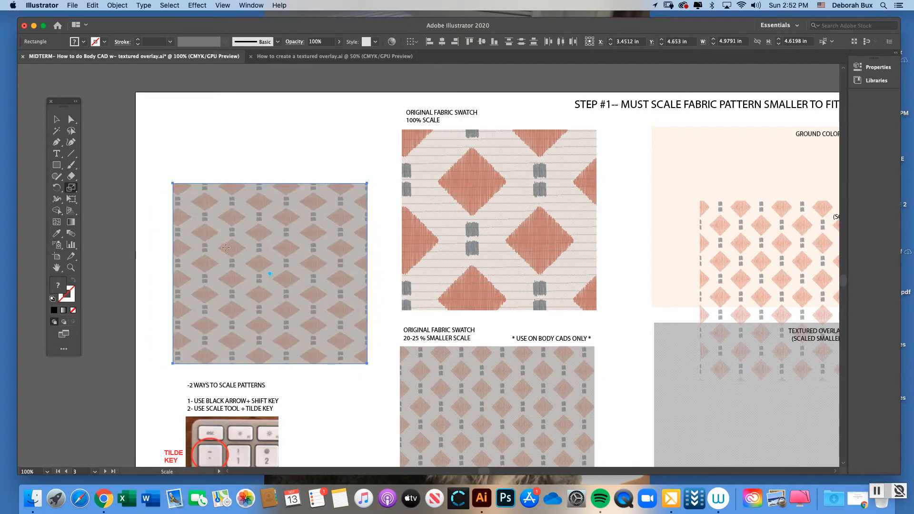
key("super+z")
key("super+z")
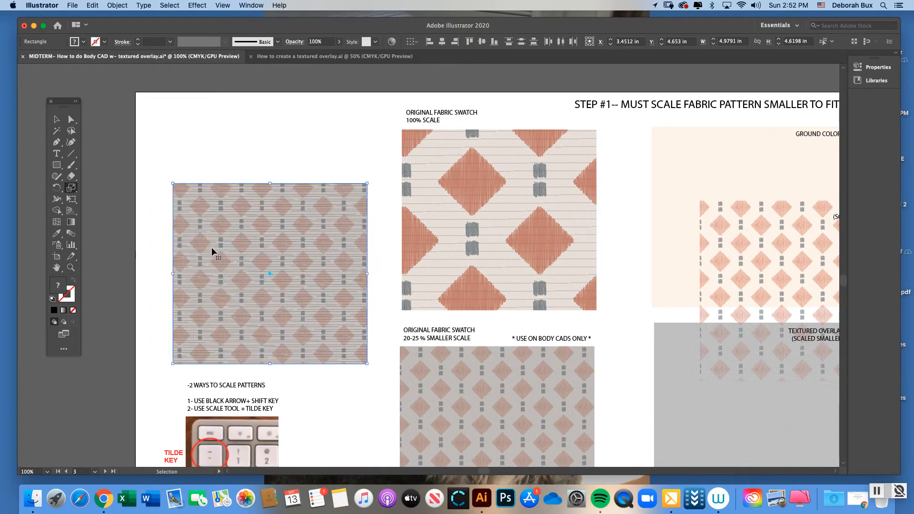
Shrink the pattern inside the swatch further with the Scale tool and enlarge it again slightly, keeping the swatch's outline size
left_click_drag(64, 101, 51, 103)
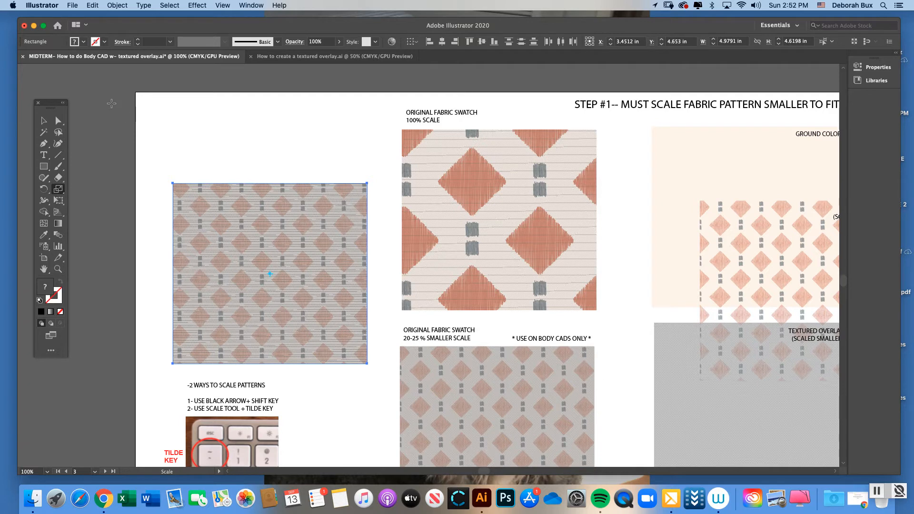
left_click_drag(100, 85, 134, 144)
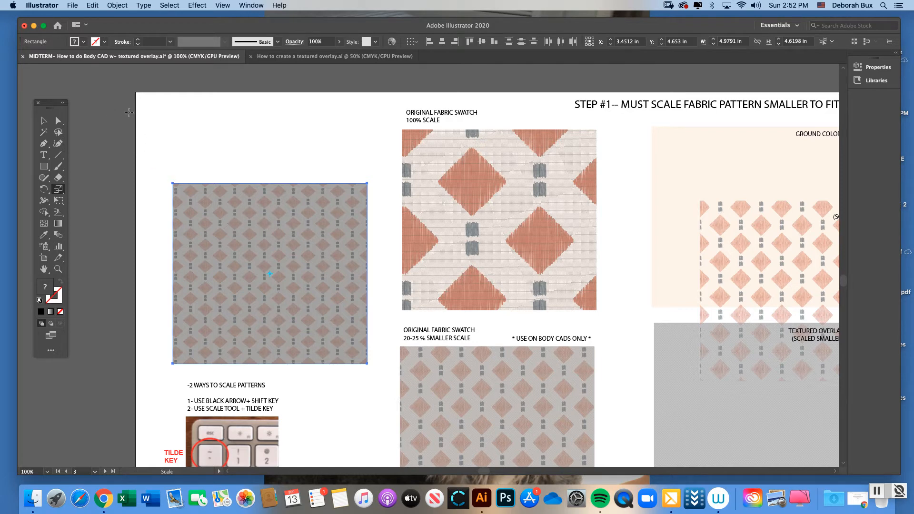
left_click_drag(127, 113, 115, 100)
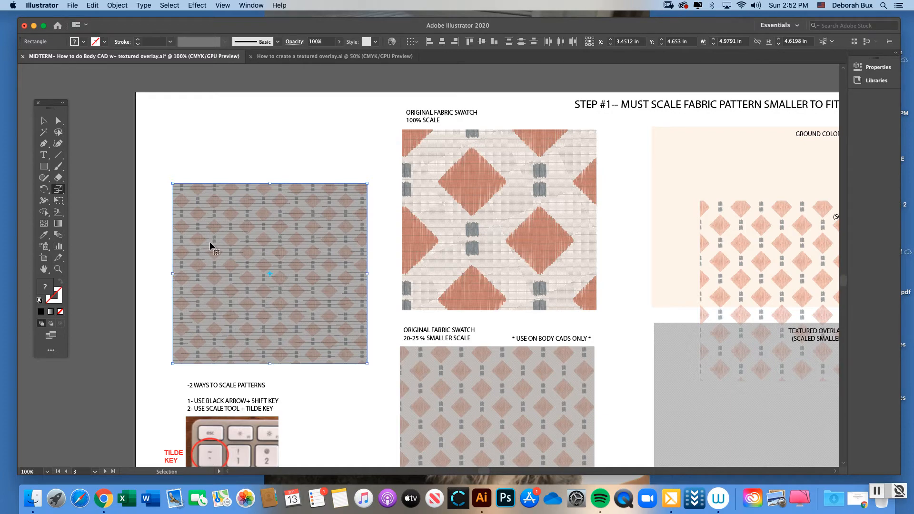
Place a copy of the unfilled romper line drawing from the Body CAD Detail artboard beside the rescaled swatch to compare their scale
key("super+minus")
key("super+minus")
scroll(479, 473, "right", 5)
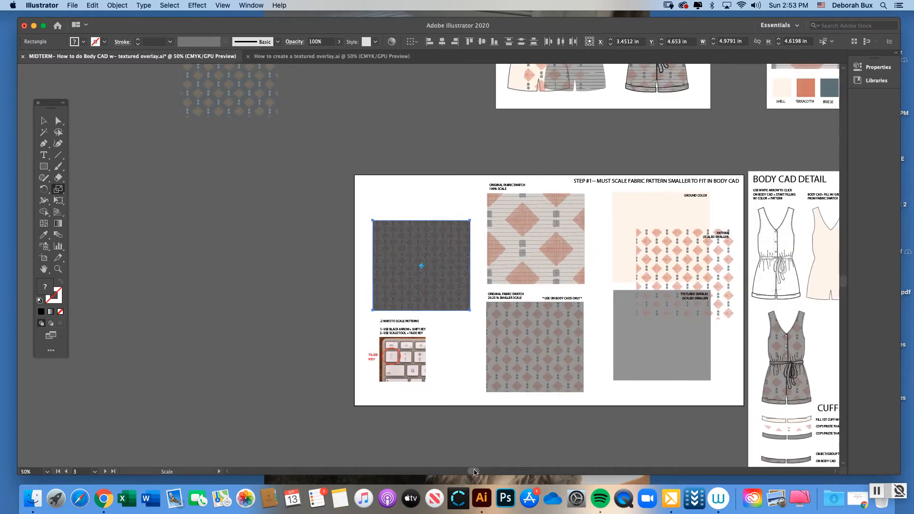
key("v")
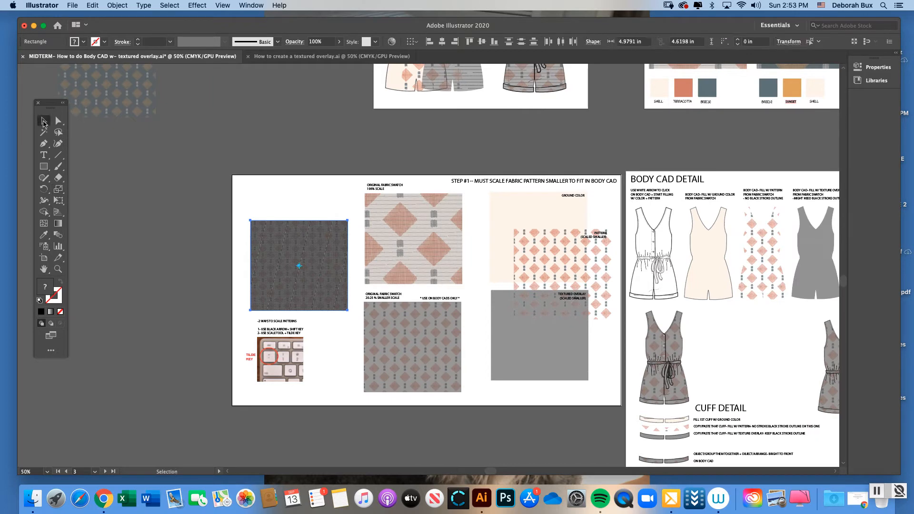
left_click(654, 233)
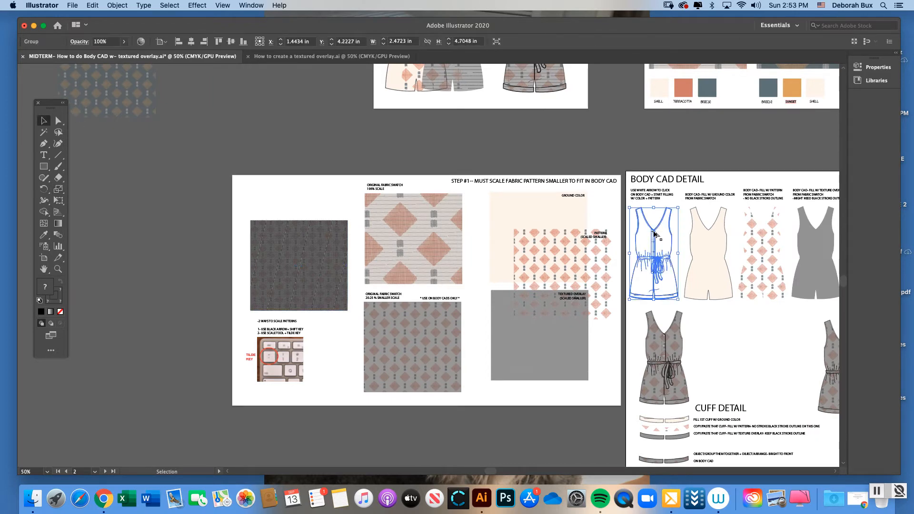
left_click_drag(654, 233, 224, 243)
left_click(58, 268)
left_click(321, 284)
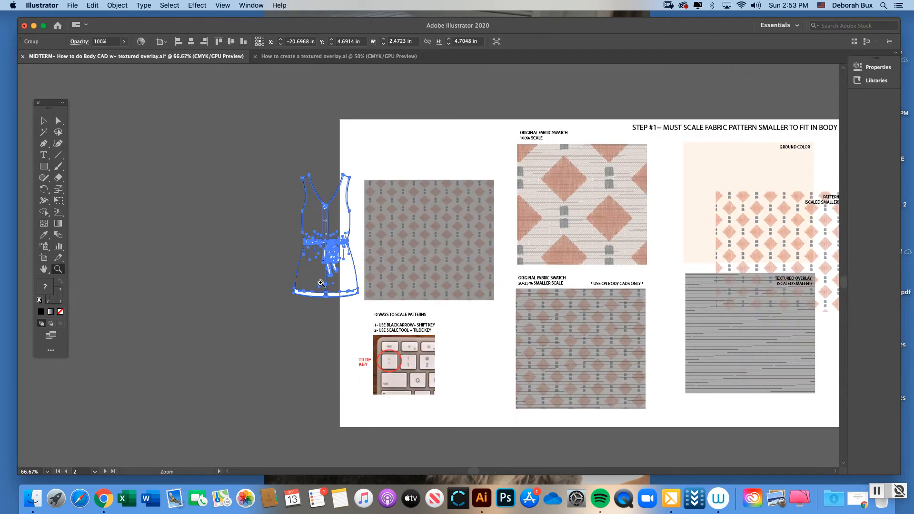
left_click(436, 262)
key("v")
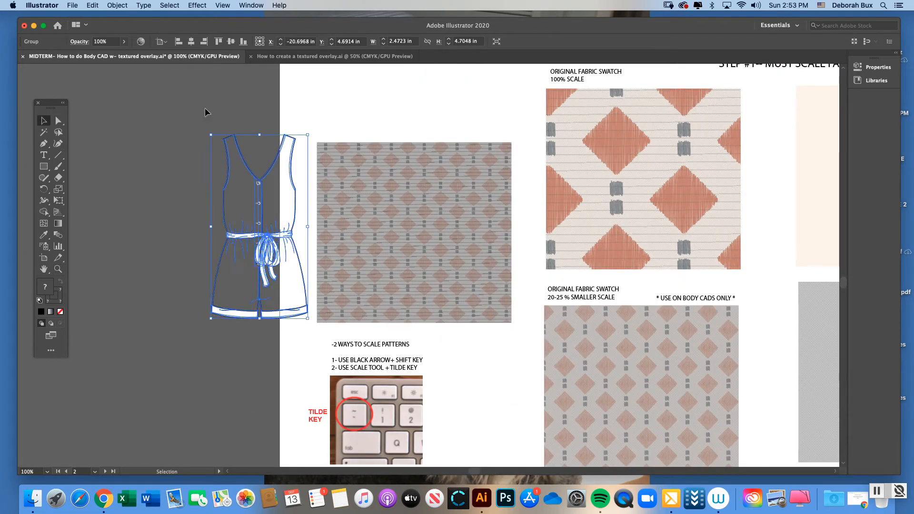
left_click(205, 112)
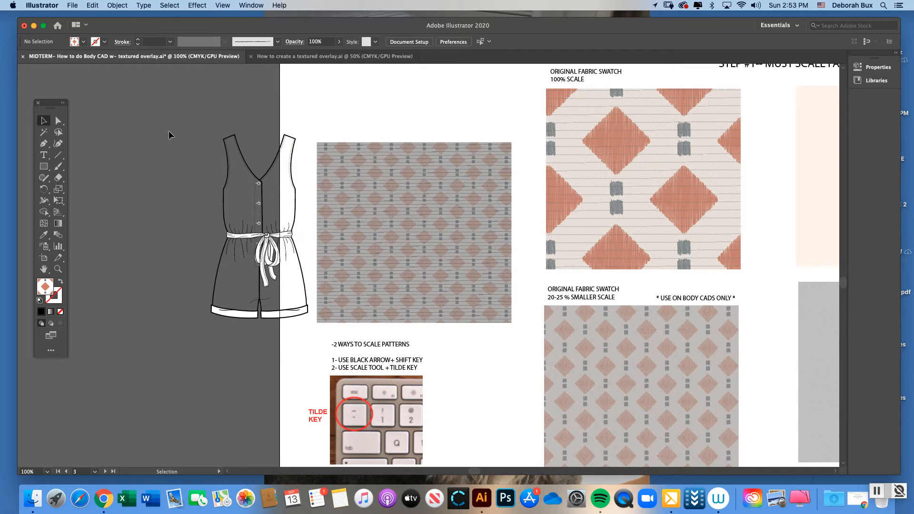
Enlarge only the pattern inside the swatch slightly to suit the romper drawing beside it, and deselect the swatch
left_click_drag(310, 125, 355, 182)
key("s")
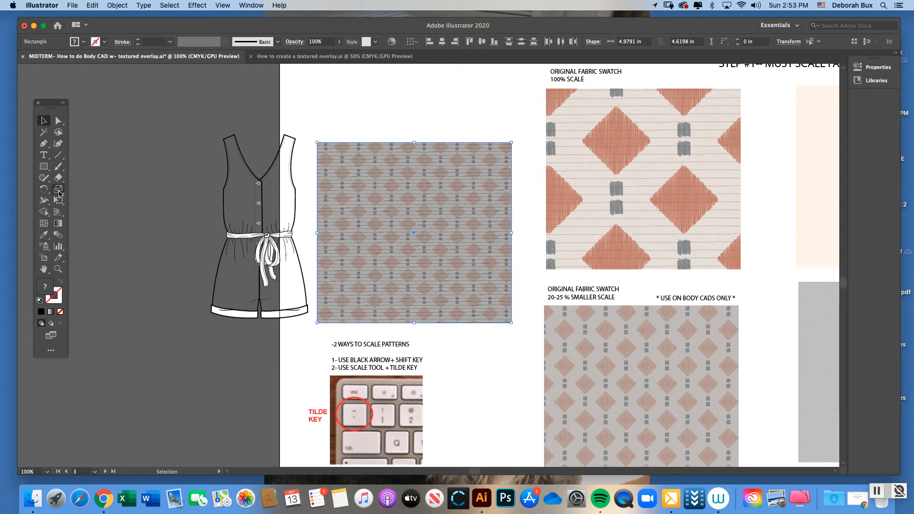
left_click_drag(308, 126, 303, 115)
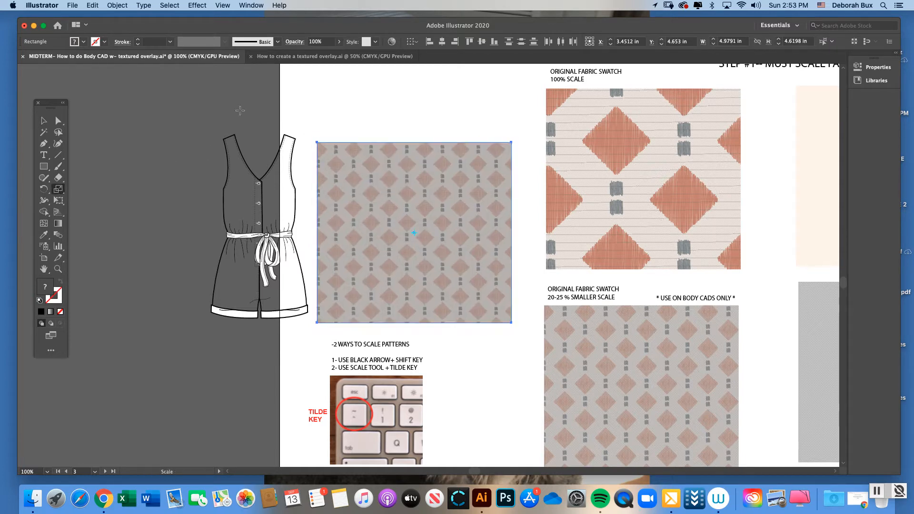
key("v")
left_click(338, 119)
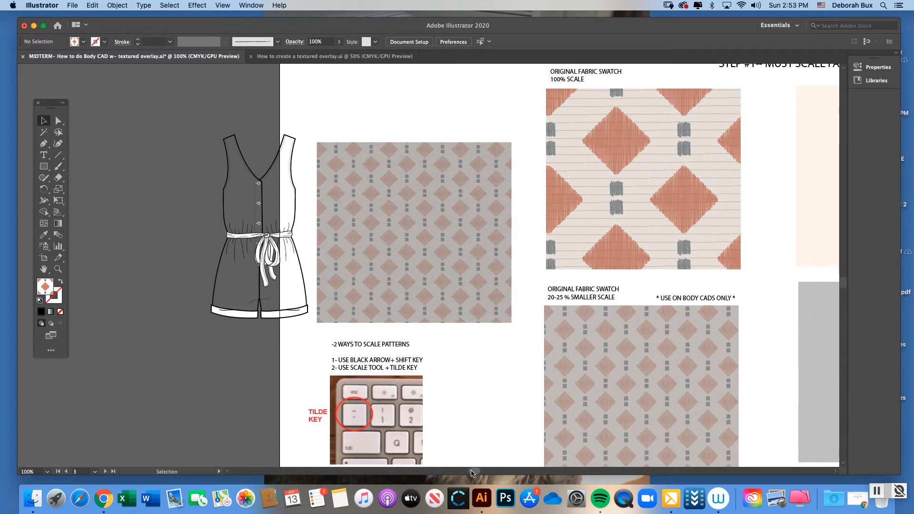
Separate the rescaled swatch's stacked layers by moving the textured overlay and the diamond pattern off the ground color
left_click_drag(471, 473, 479, 474)
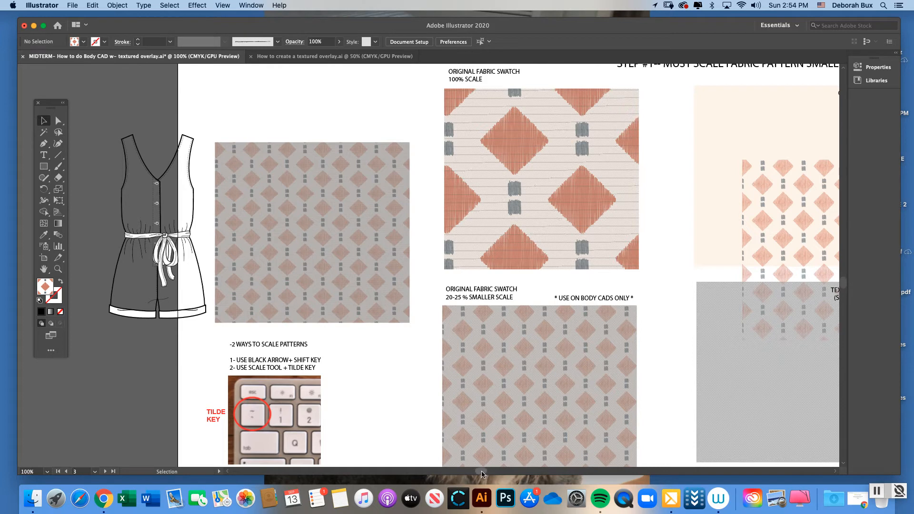
left_click_drag(482, 471, 485, 472)
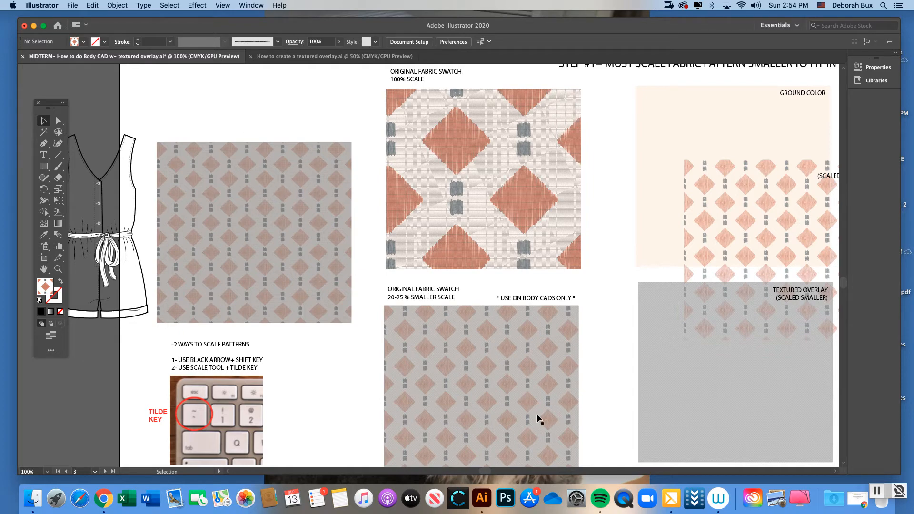
left_click_drag(486, 473, 506, 472)
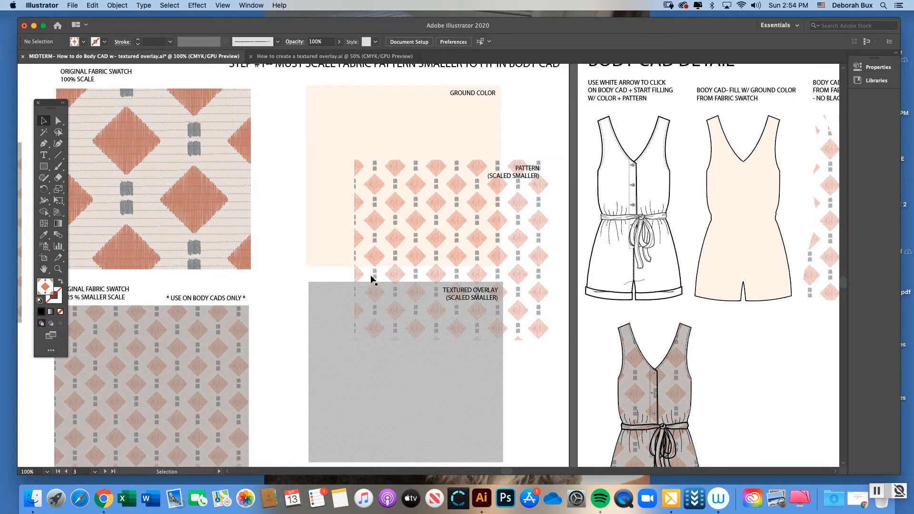
left_click_drag(504, 470, 510, 471)
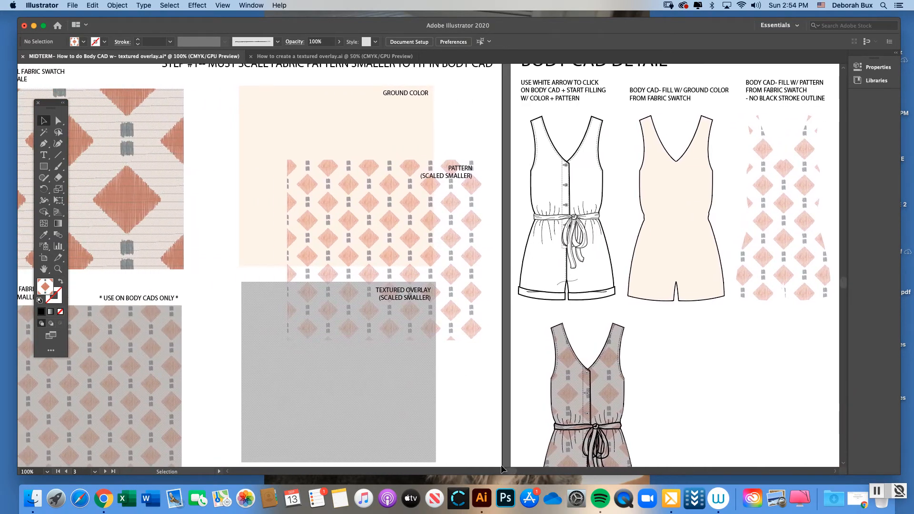
key("super+minus")
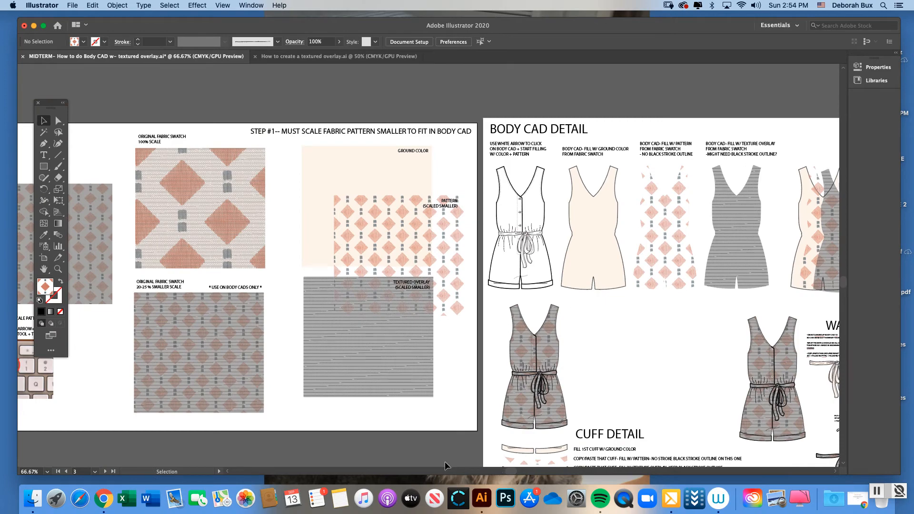
left_click_drag(512, 470, 500, 471)
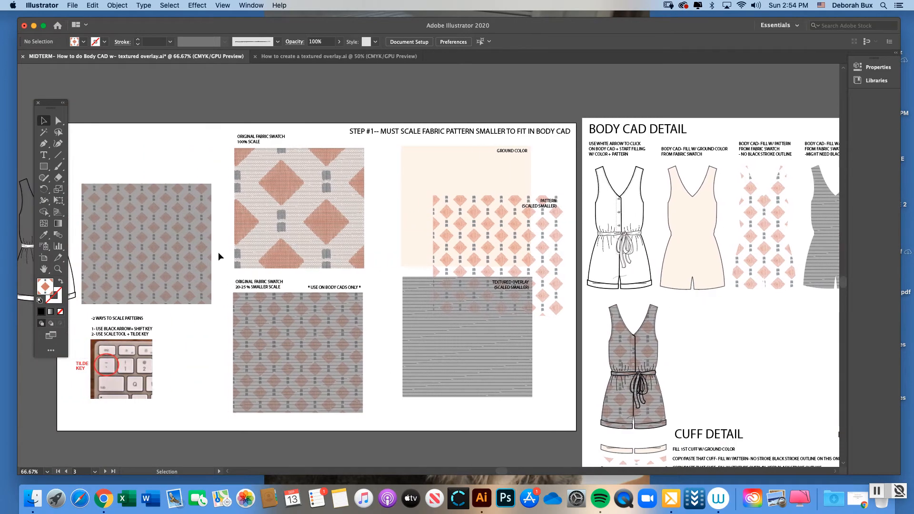
left_click(153, 228)
left_click(117, 5)
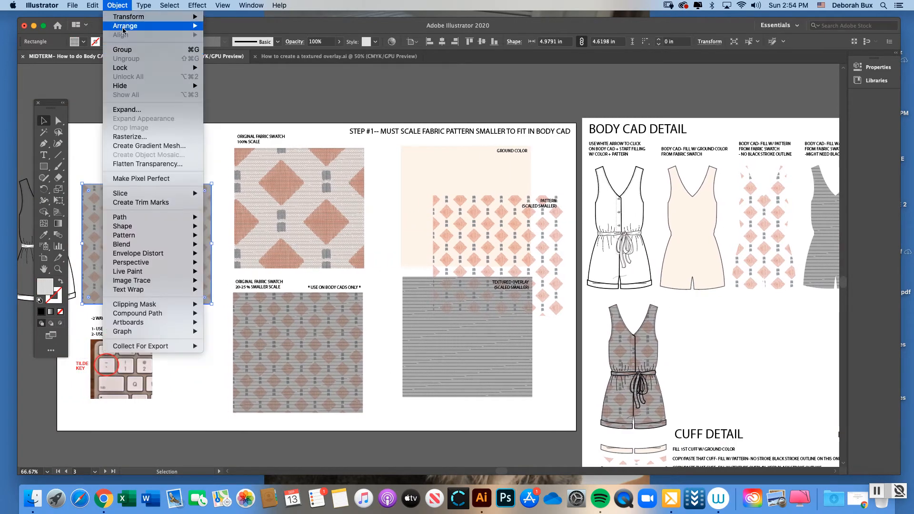
left_click(117, 6)
left_click(176, 152)
left_click_drag(173, 208, 200, 212)
left_click_drag(117, 206, 129, 185)
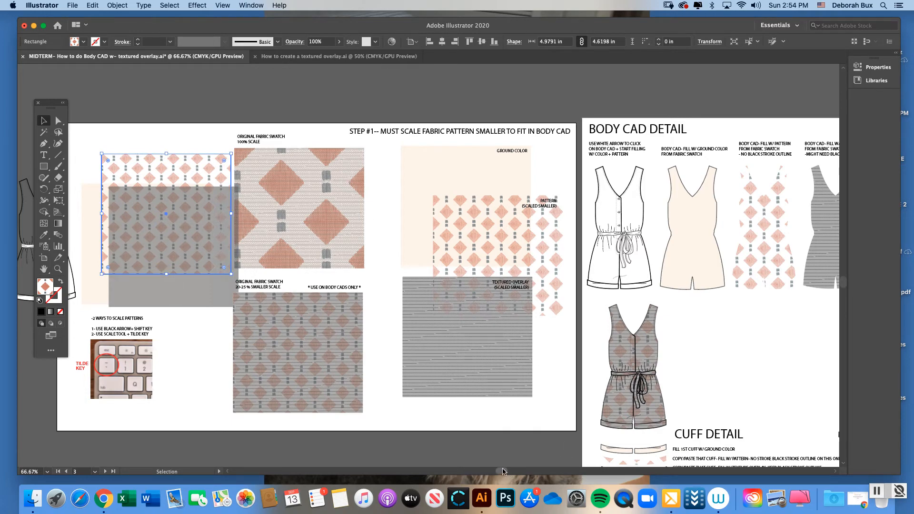
Examine the romper fill examples on the Body CAD Detail artboard at 100% zoom
left_click_drag(501, 471, 534, 471)
left_click(58, 269)
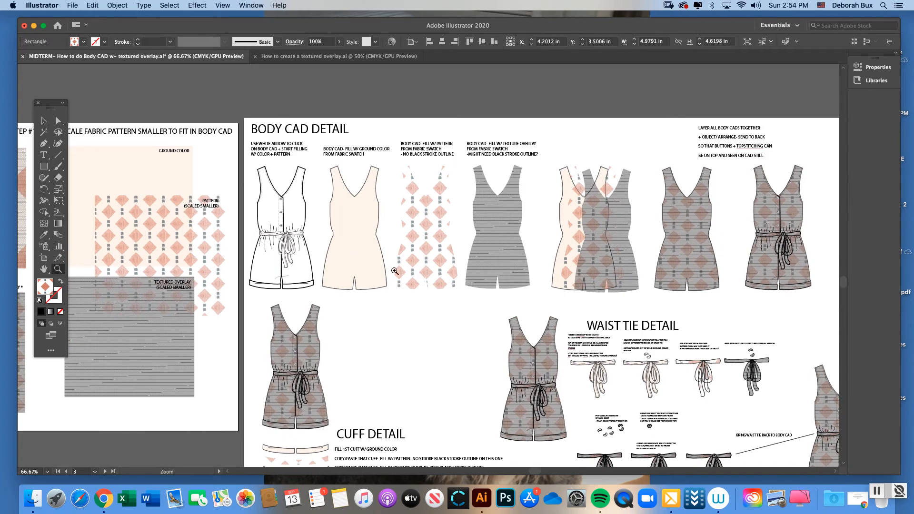
left_click_drag(535, 471, 542, 471)
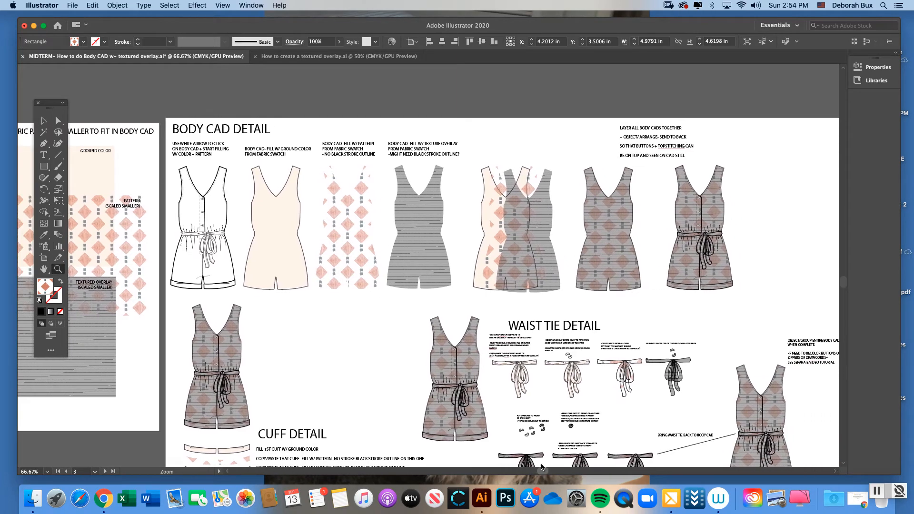
left_click(309, 327)
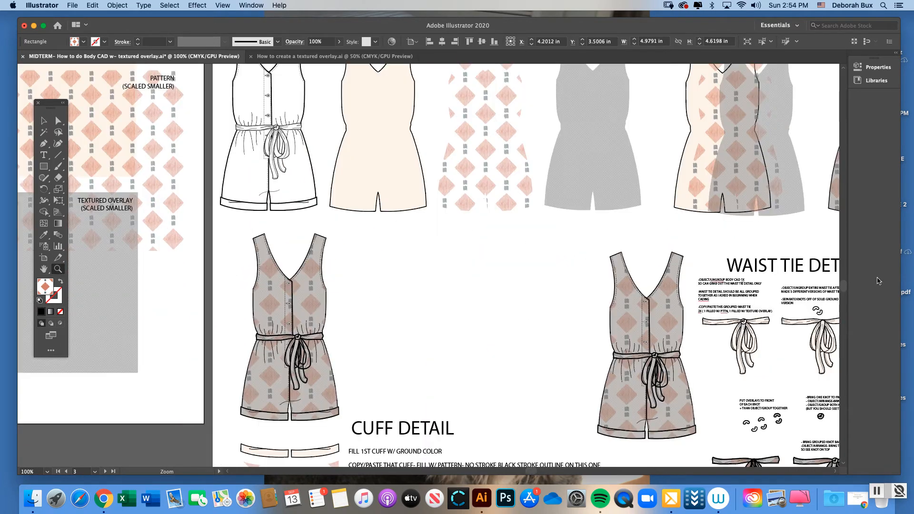
scroll(845, 287, "up", 5)
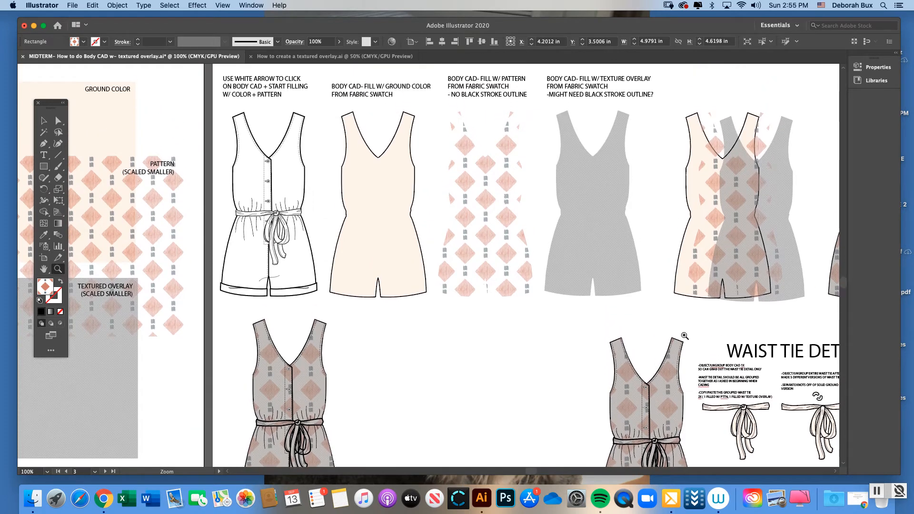
scroll(322, 291, "left", 3)
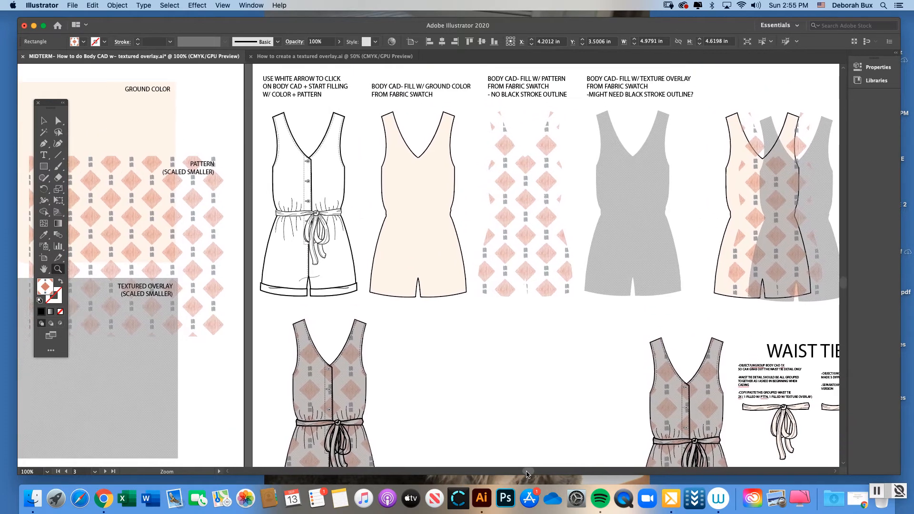
left_click(43, 121)
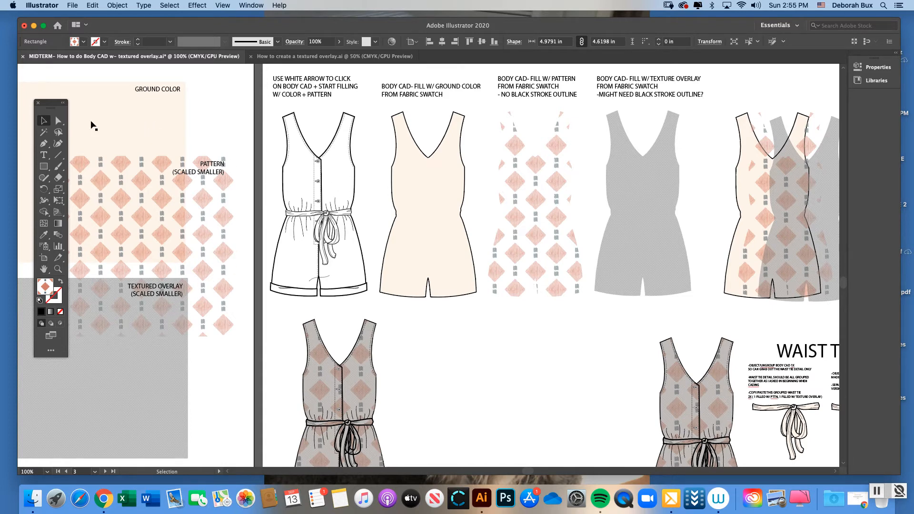
left_click(58, 121)
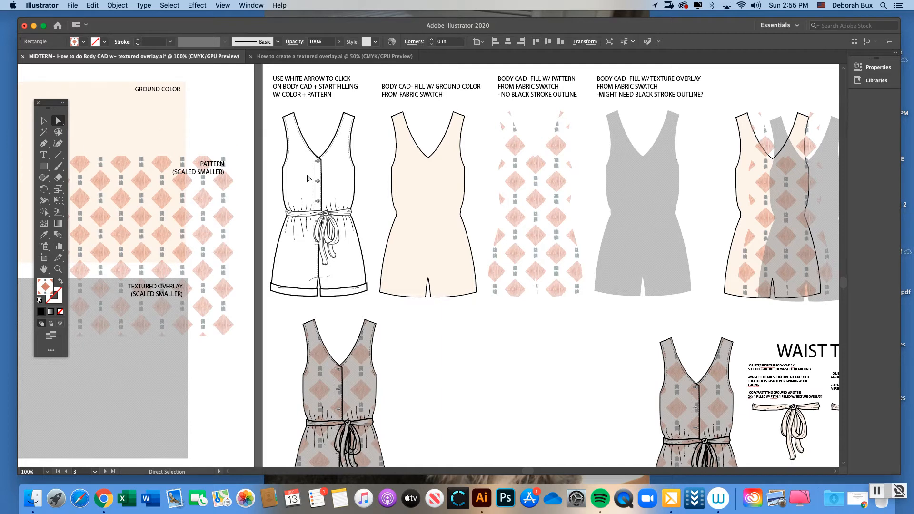
double_click(44, 121)
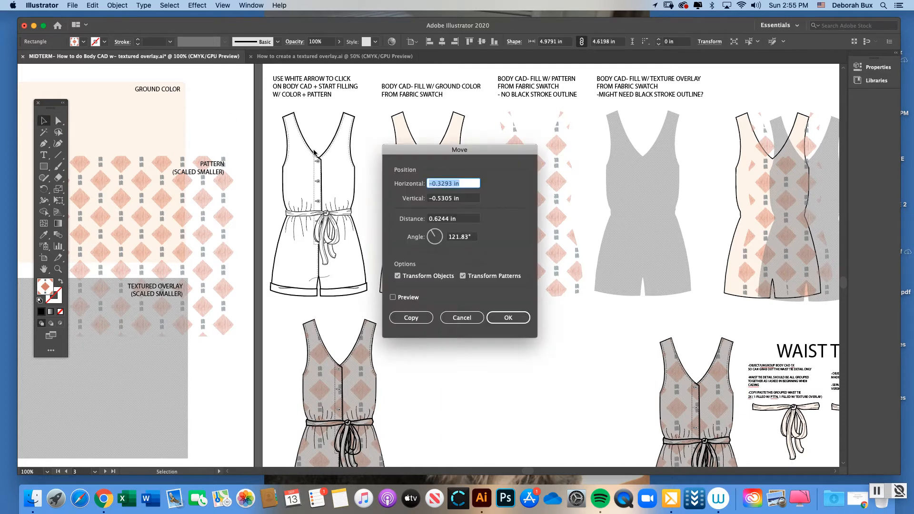
left_click(460, 318)
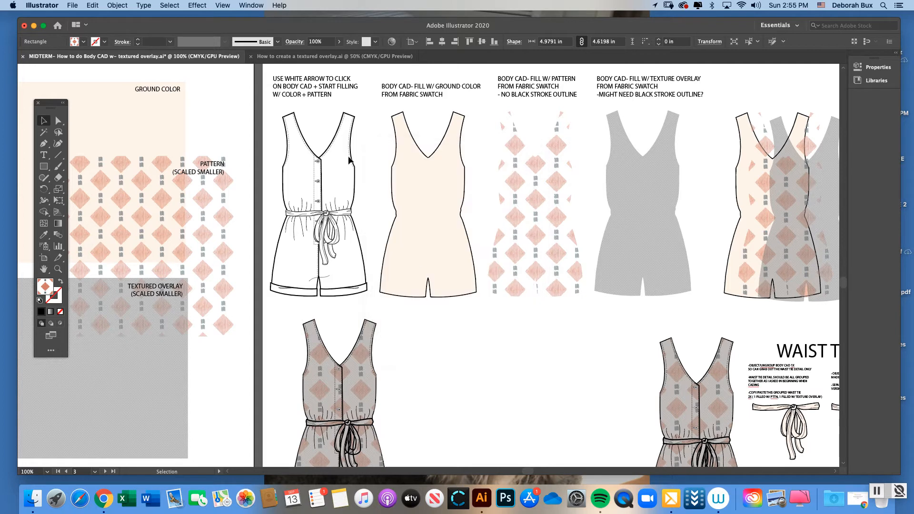
left_click(323, 158)
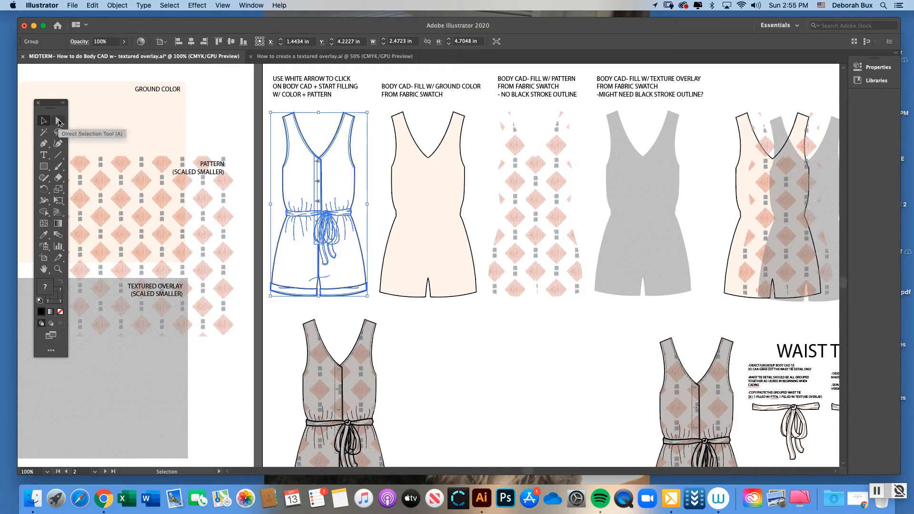
left_click(59, 123)
left_click(253, 116)
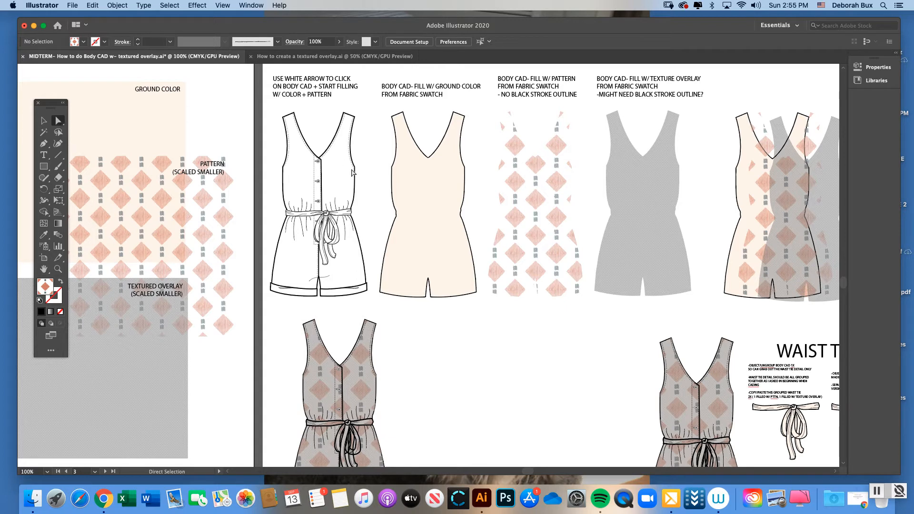
Select only the body shape inside the unfilled romper drawing and fill it with the fabric swatch's ground color using the Eyedropper
left_click(355, 186)
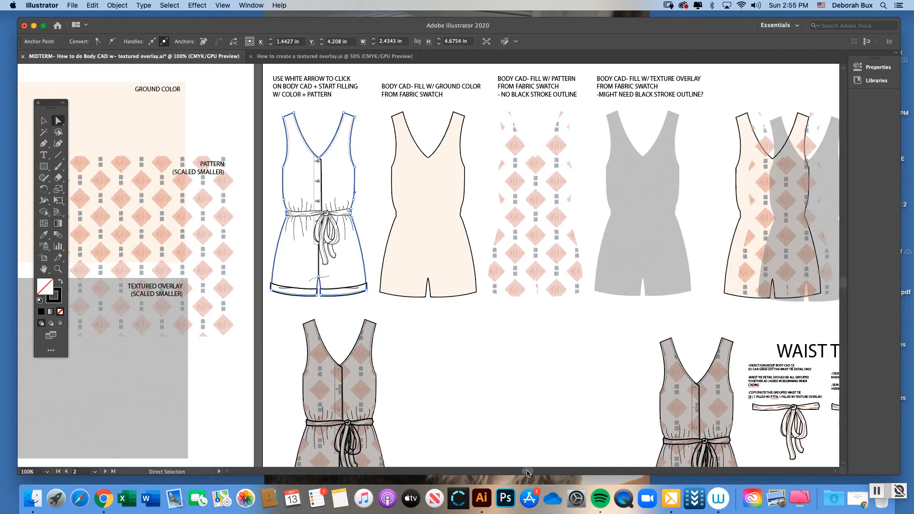
scroll(527, 473, "right", 3)
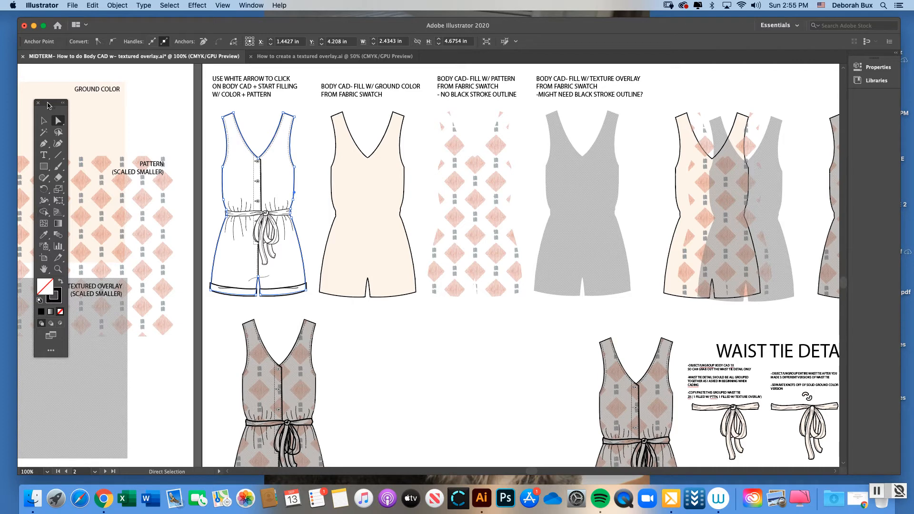
left_click_drag(48, 104, 32, 103)
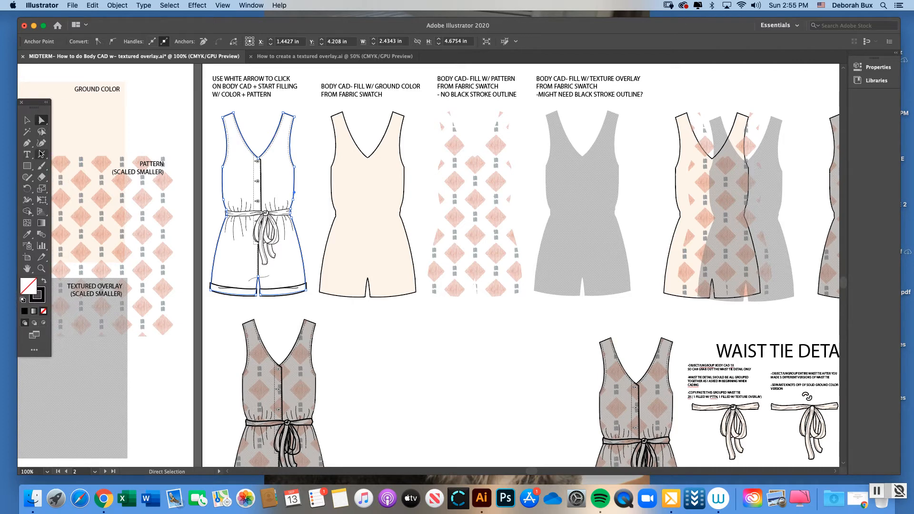
left_click(30, 236)
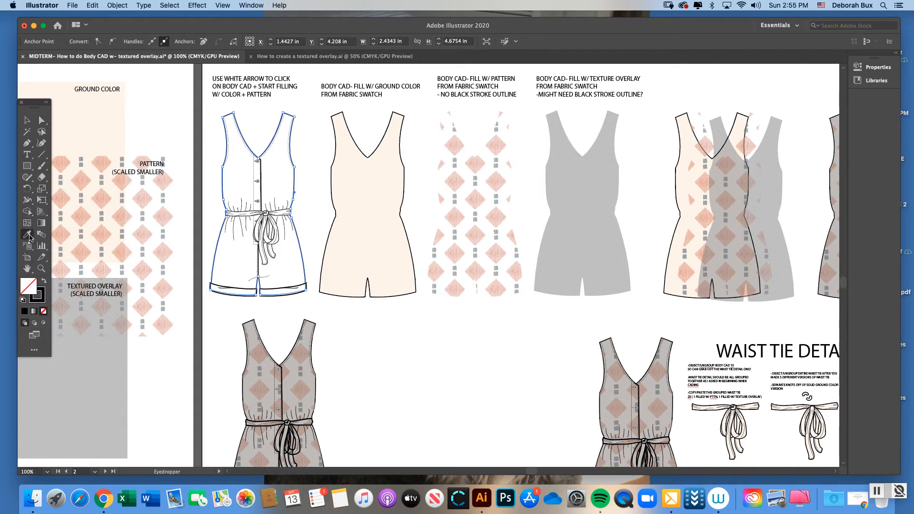
left_click(107, 122)
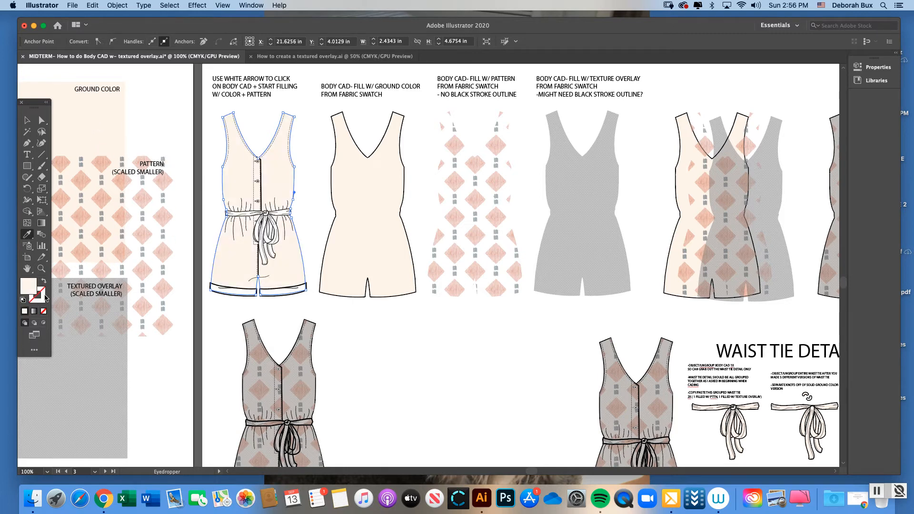
Reselect the ground-color body shape and restore its outline with a black stroke
left_click(43, 120)
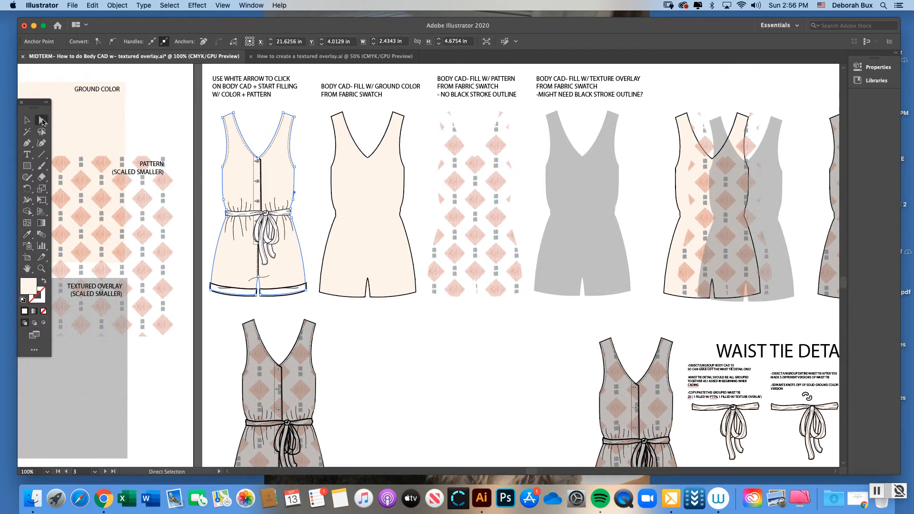
left_click(230, 143)
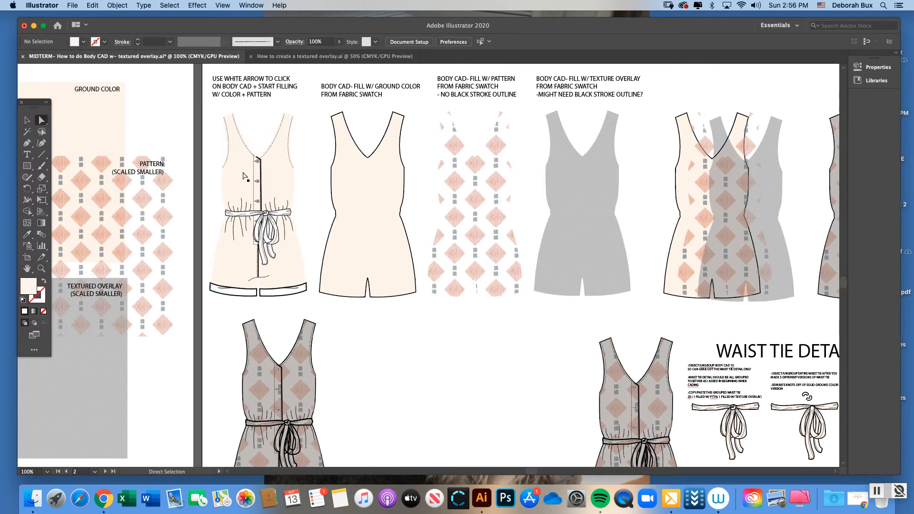
left_click(244, 175)
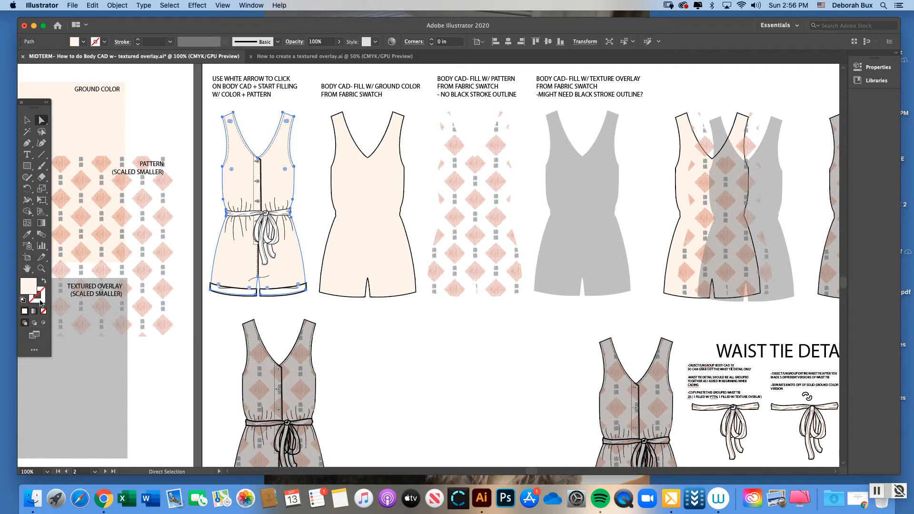
left_click(41, 303)
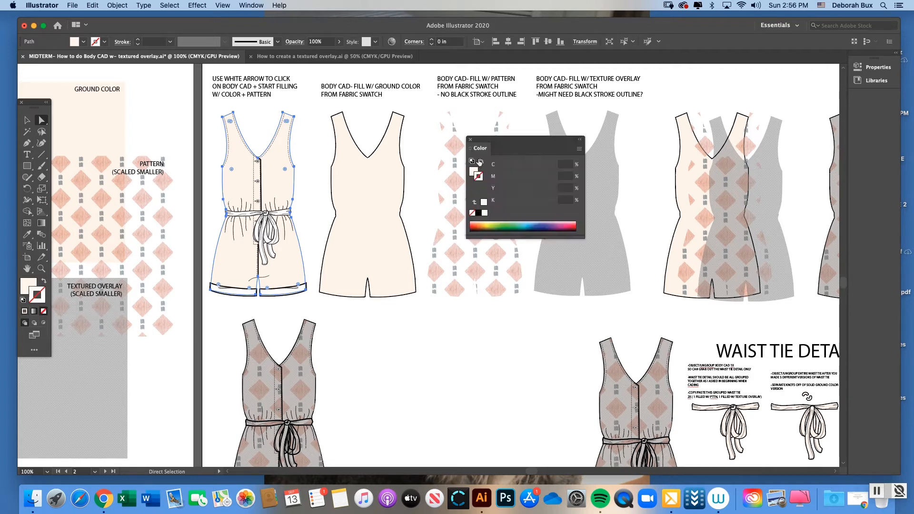
left_click_drag(494, 141, 370, 134)
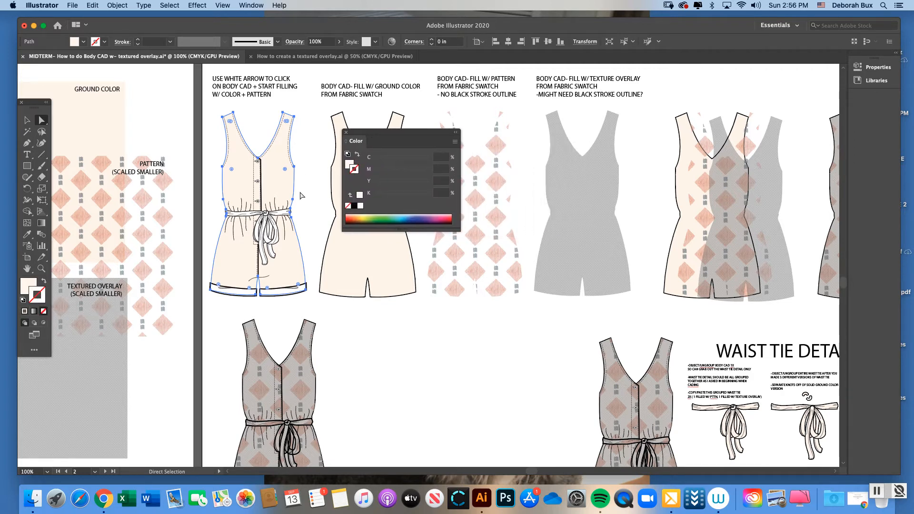
left_click(354, 207)
left_click_drag(362, 133, 445, 147)
left_click(428, 148)
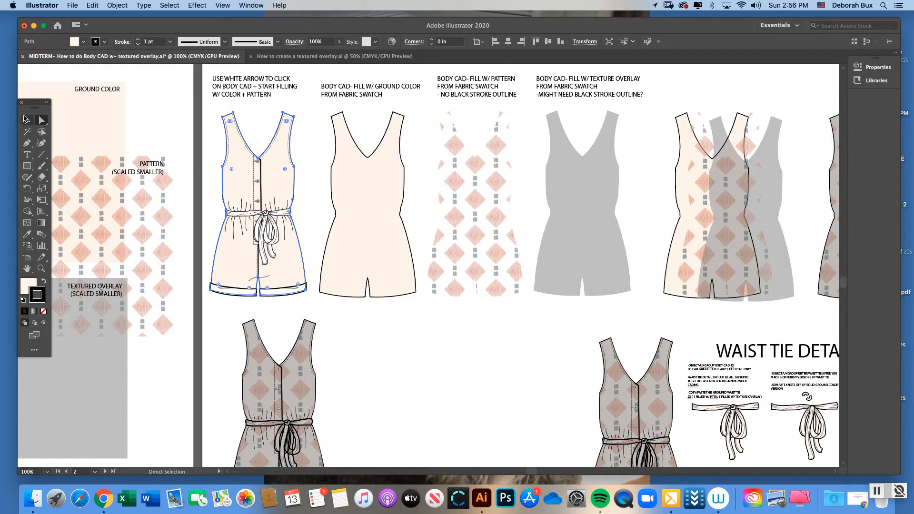
Copy just the romper's filled body shape and place the duplicate overlapping the lower part of the ground-color example
left_click(27, 120)
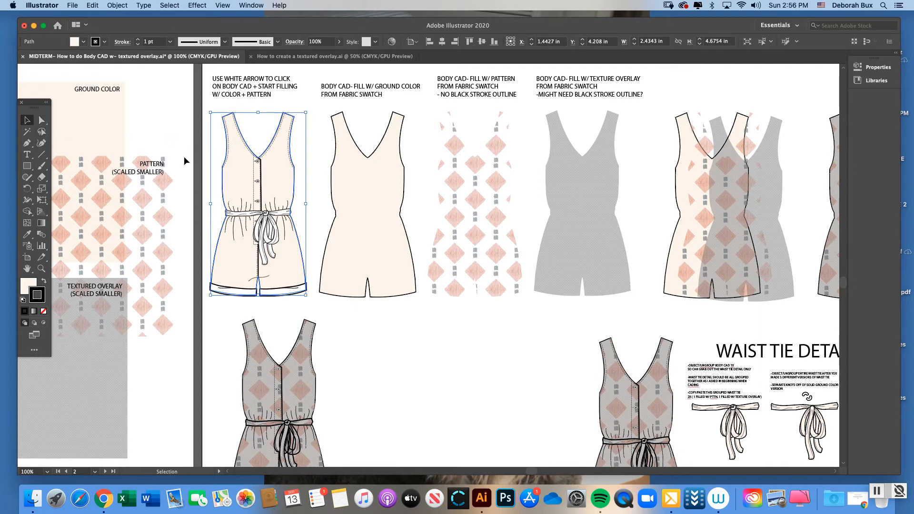
left_click(42, 121)
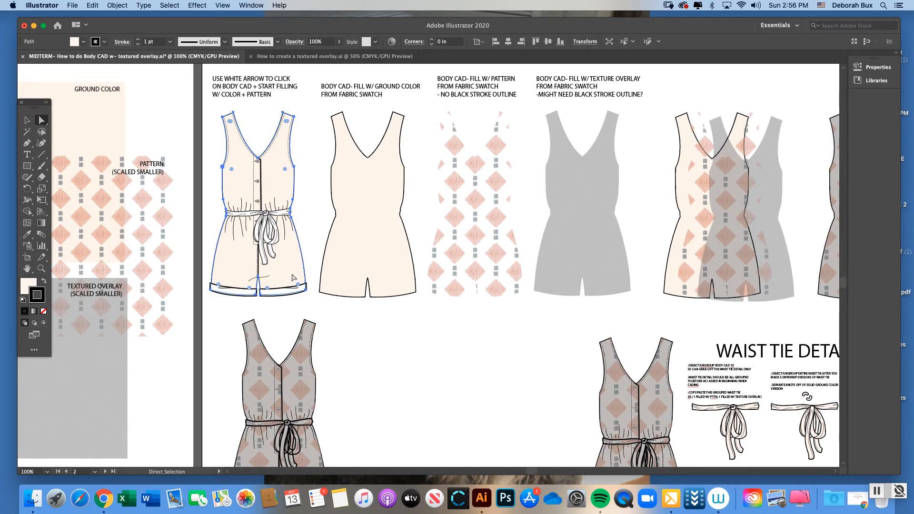
key("super+c")
key("super+v")
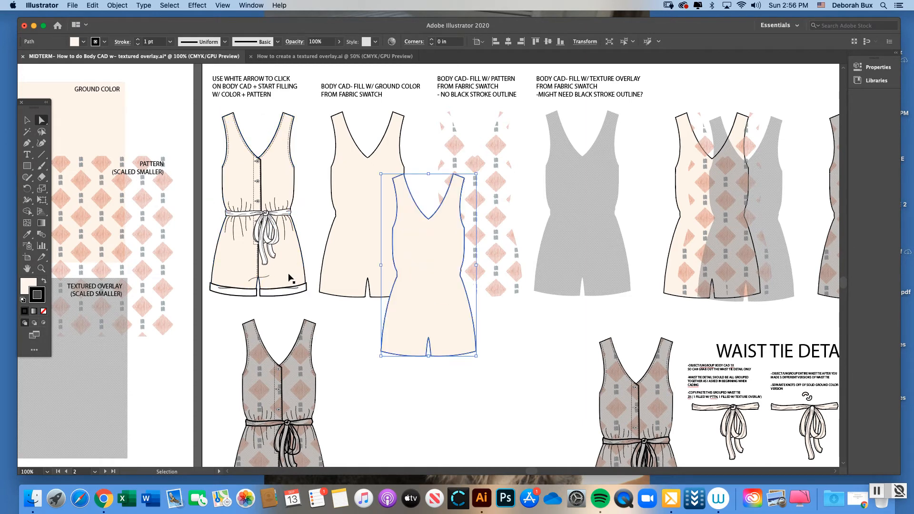
left_click_drag(426, 243, 406, 262)
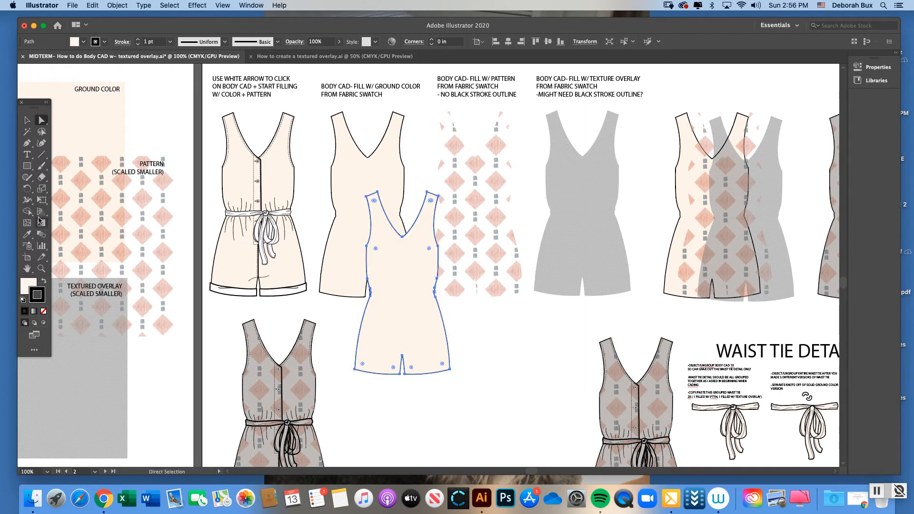
Fill the duplicated body shape with the scaled-down diamond pattern sampled from the swatch, leaving it without a stroke
left_click(28, 285)
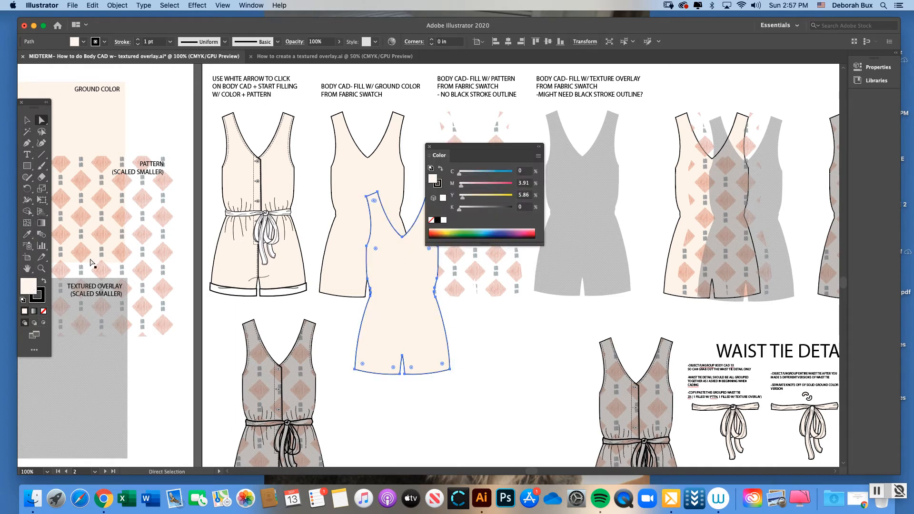
left_click(28, 235)
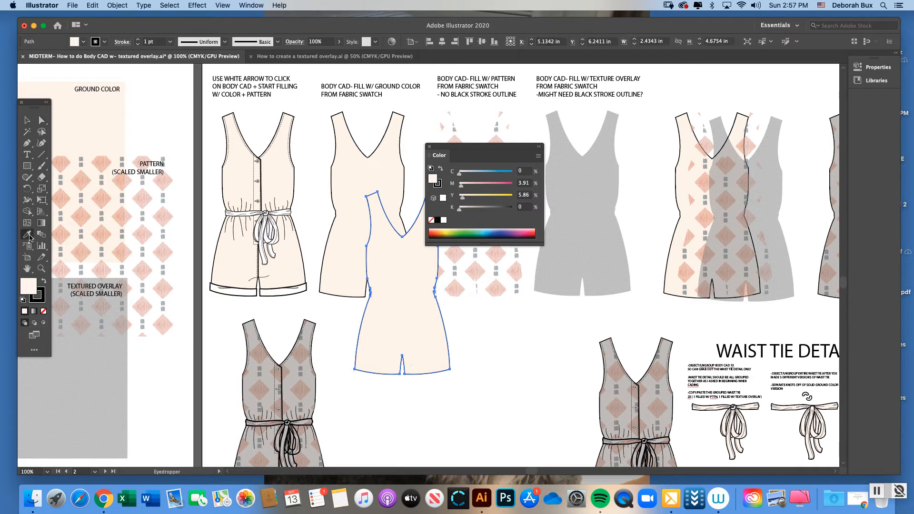
left_click(156, 204)
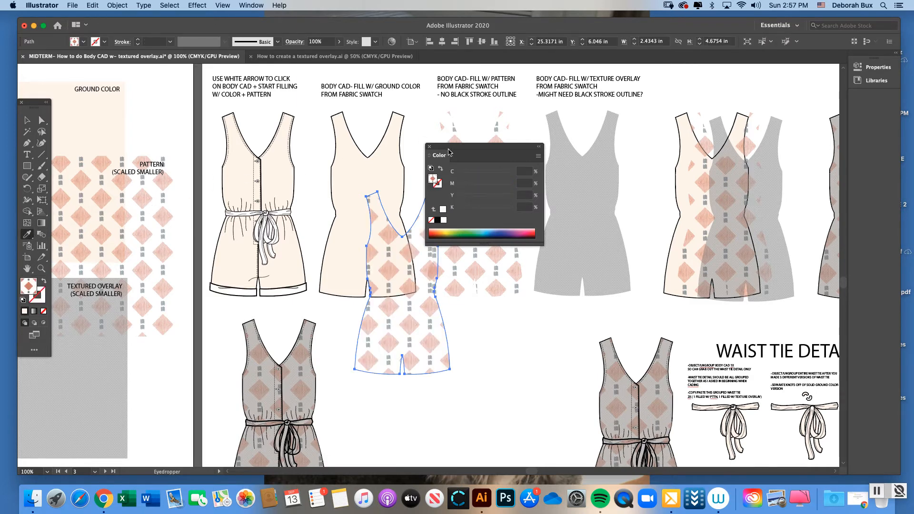
left_click_drag(448, 151, 599, 163)
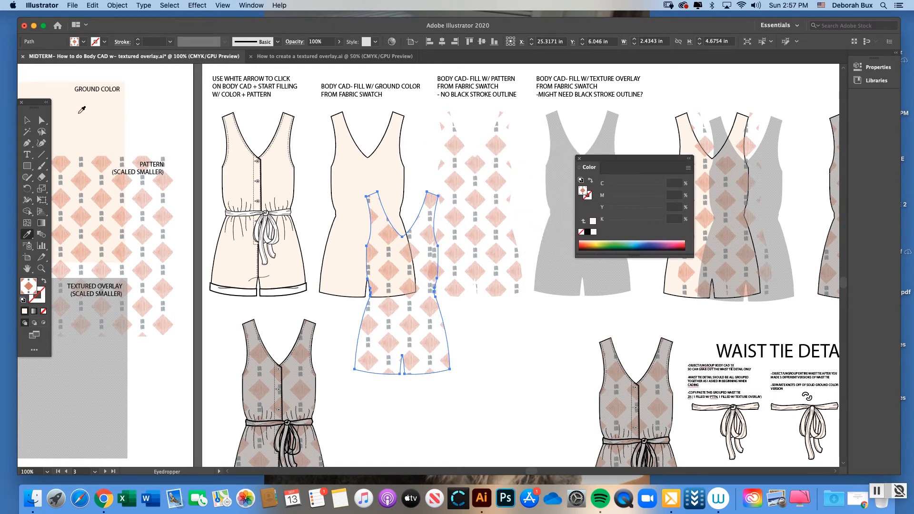
Align the pattern-filled body shape over the ground-color romper and compare it with the pattern fill example
left_click(27, 120)
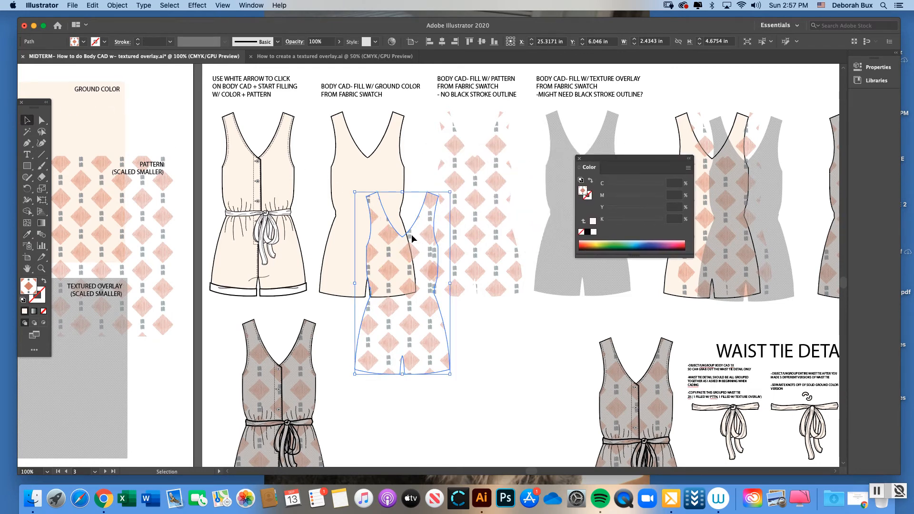
left_click_drag(411, 234, 267, 153)
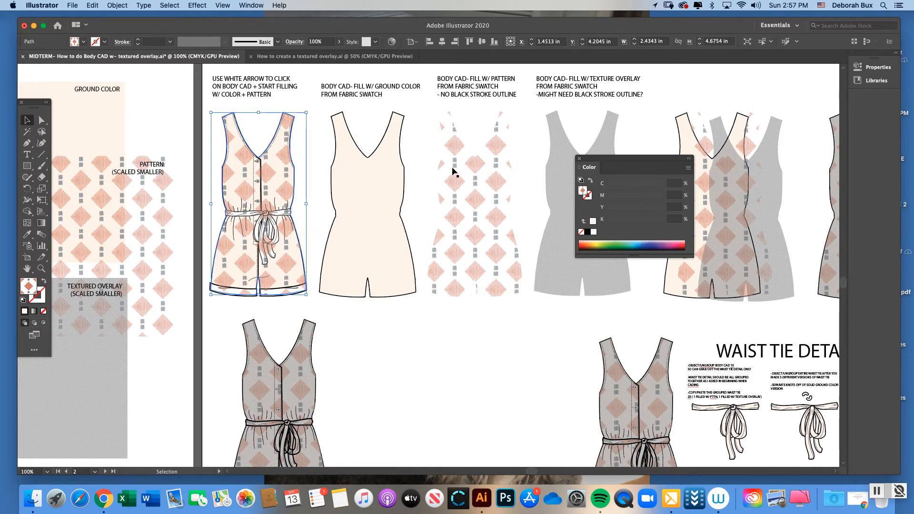
left_click(453, 182)
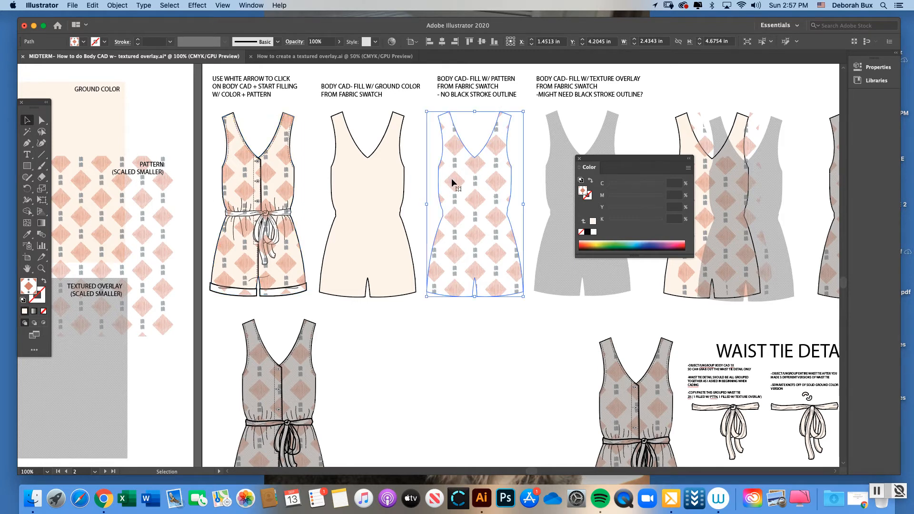
left_click_drag(605, 158, 691, 163)
Duplicate the pattern-filled body shape from the romper and place the copy over the lower part of the ground-color example
left_click(283, 174)
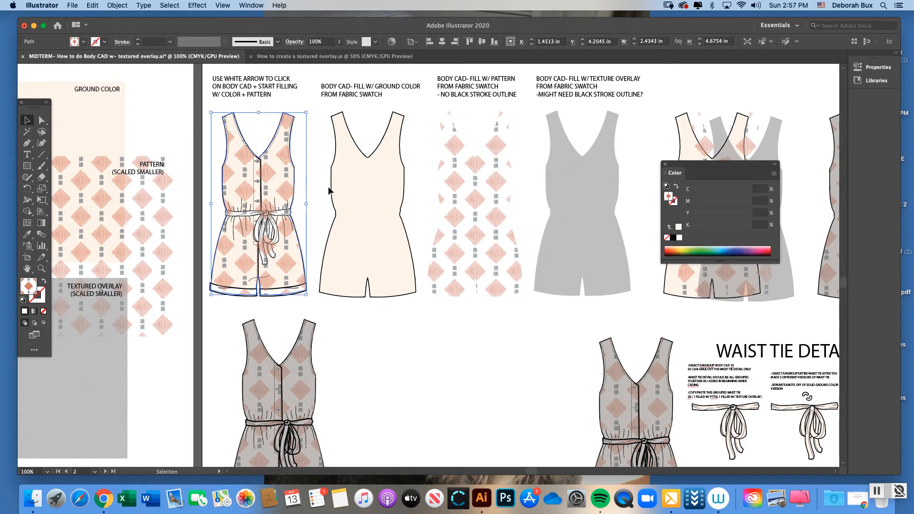
key("super+c")
key("super+v")
key("v")
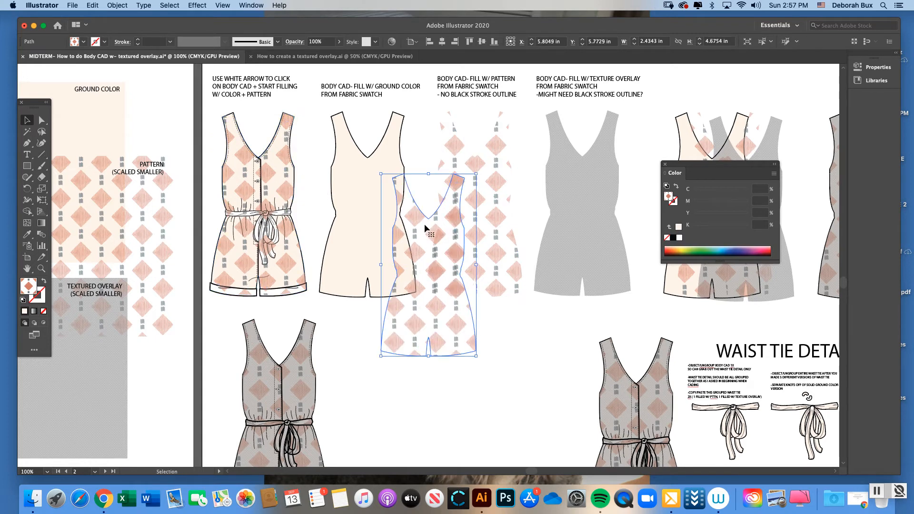
left_click_drag(424, 224, 393, 238)
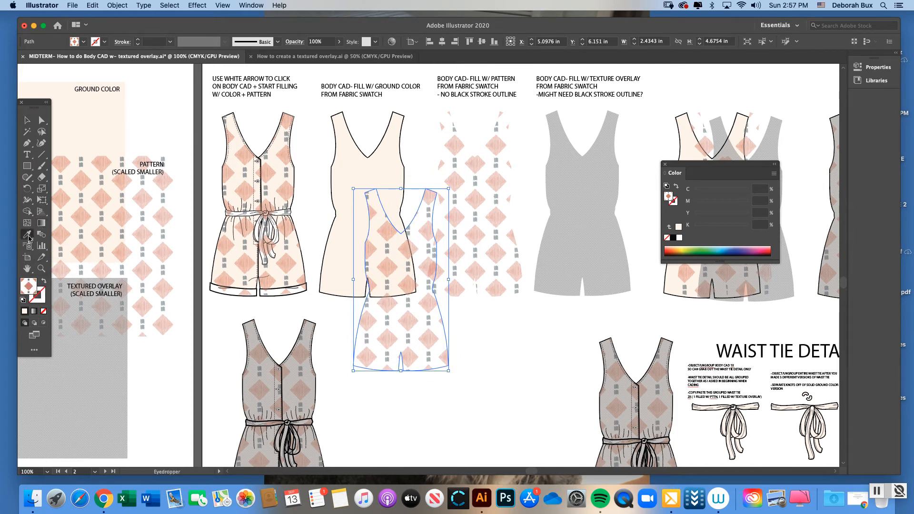
Fill the duplicated body shape with the textured overlay sampled from the swatch and align it over the pattern-filled romper
left_click(29, 235)
left_click(110, 349)
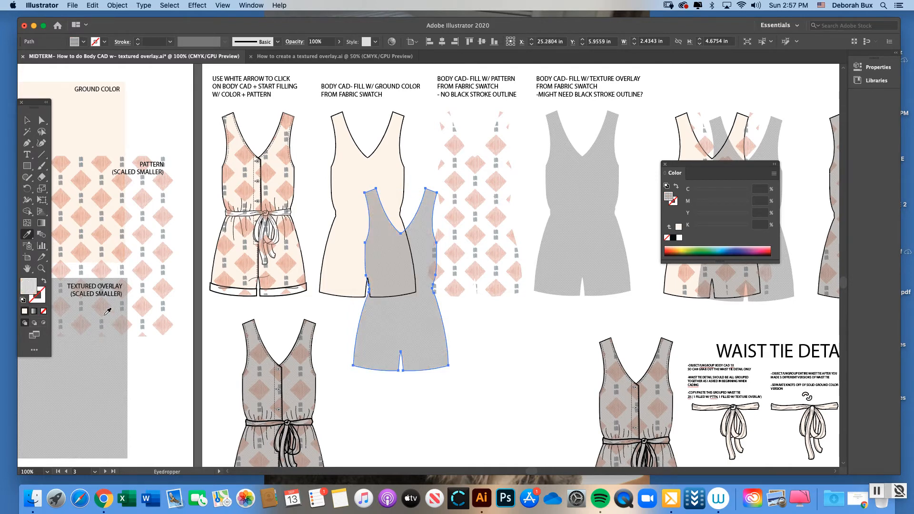
left_click(27, 120)
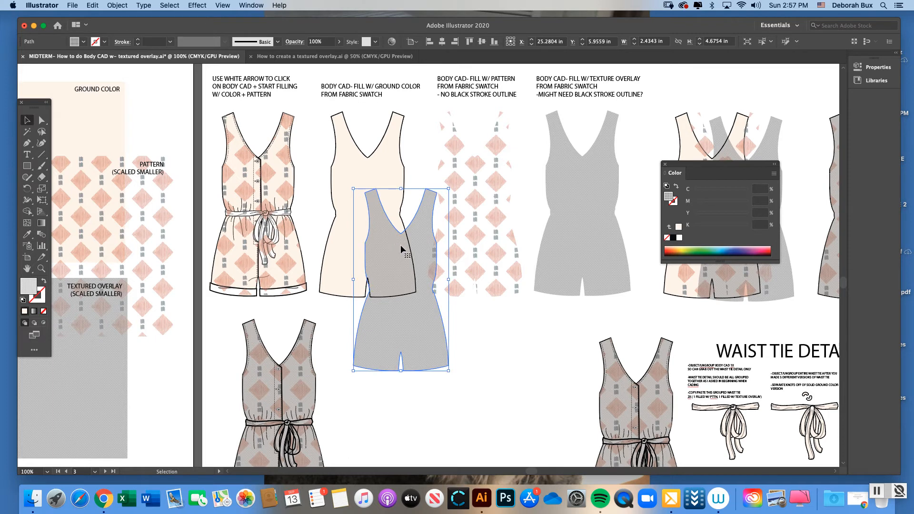
left_click_drag(400, 244, 256, 169)
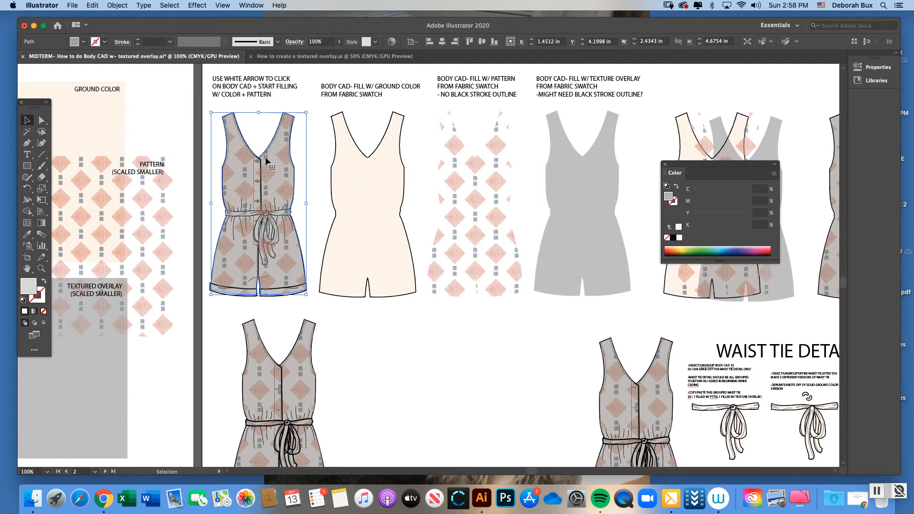
left_click(665, 164)
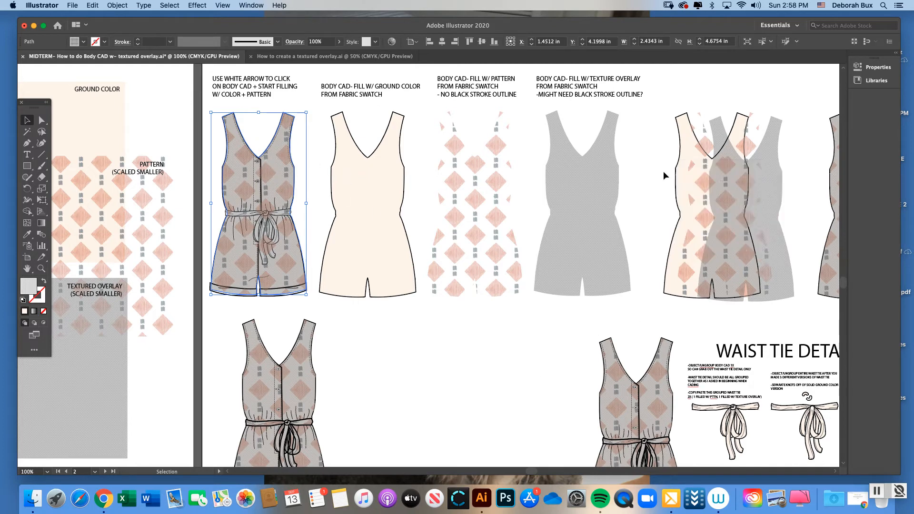
Stack the offset pattern-filled and texture-filled body shapes directly over the ground-color shape in the overlapping example
left_click_drag(546, 471, 560, 469)
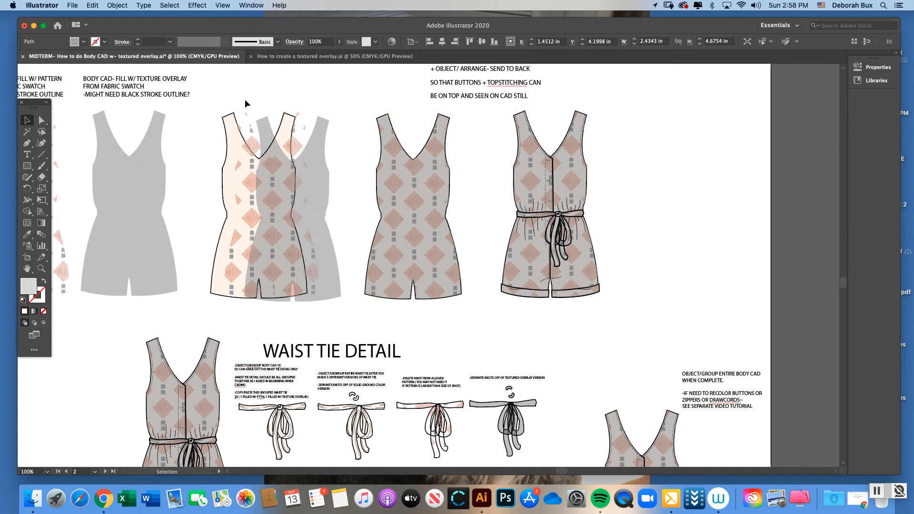
left_click_drag(226, 98, 333, 155)
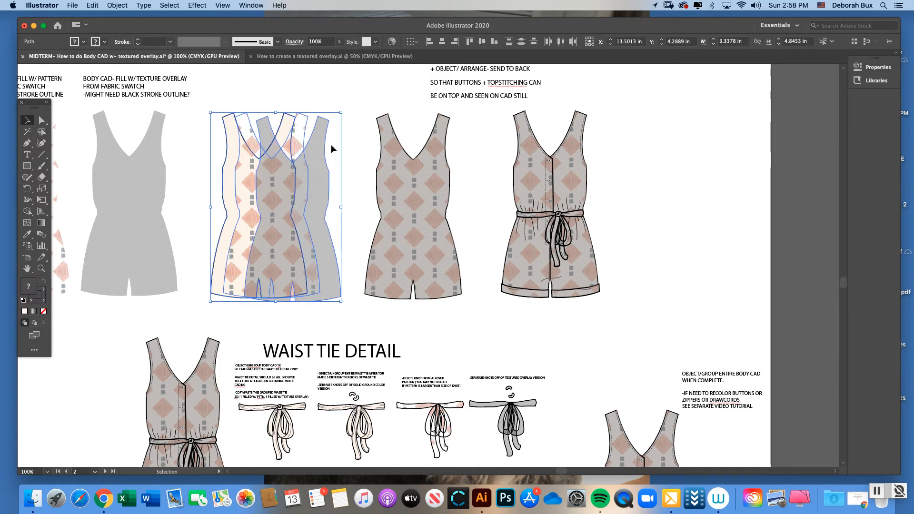
left_click(332, 151)
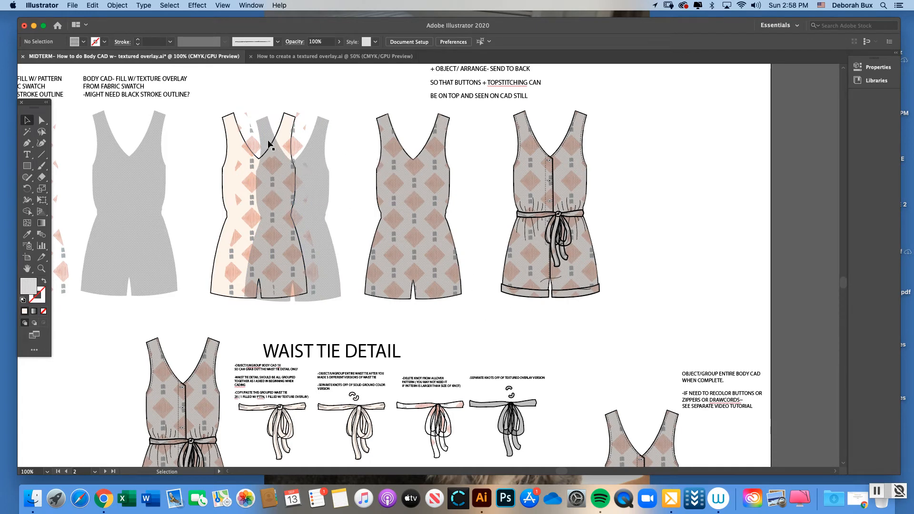
left_click(252, 138)
left_click_drag(252, 138, 232, 133)
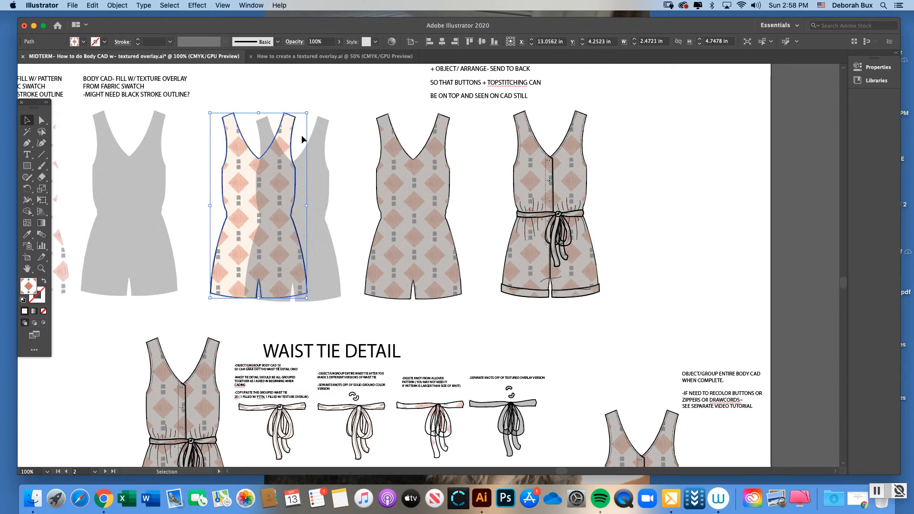
left_click(321, 153)
left_click_drag(313, 162, 279, 158)
left_click(265, 108)
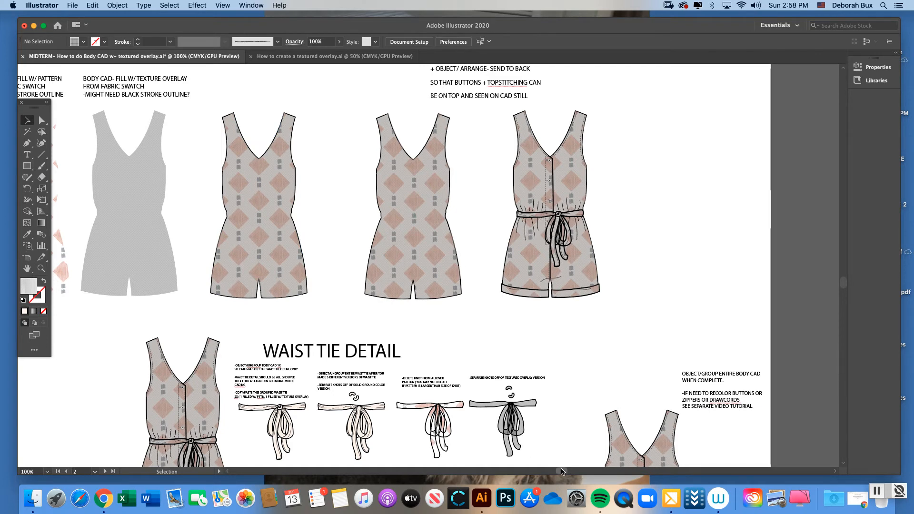
Offset the stacked example body shapes sideways, select all three and align their top edges
left_click_drag(561, 471, 529, 480)
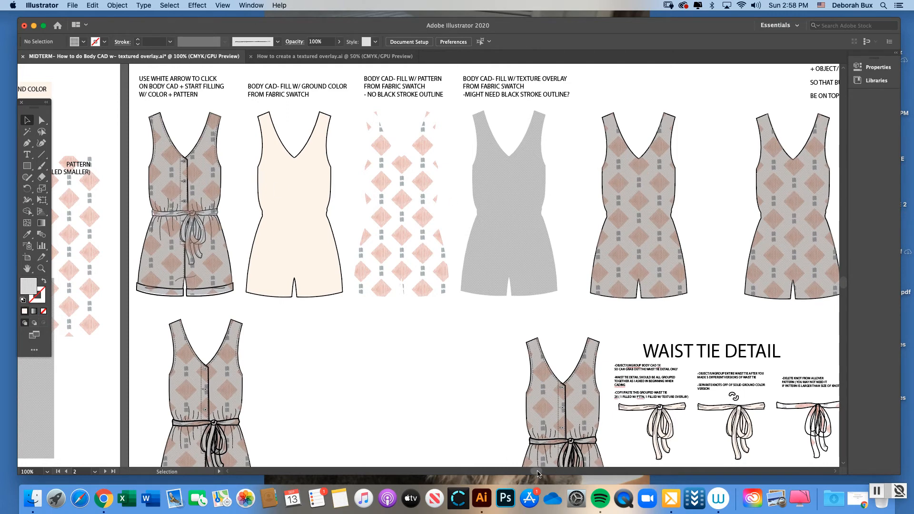
left_click_drag(537, 474, 566, 412)
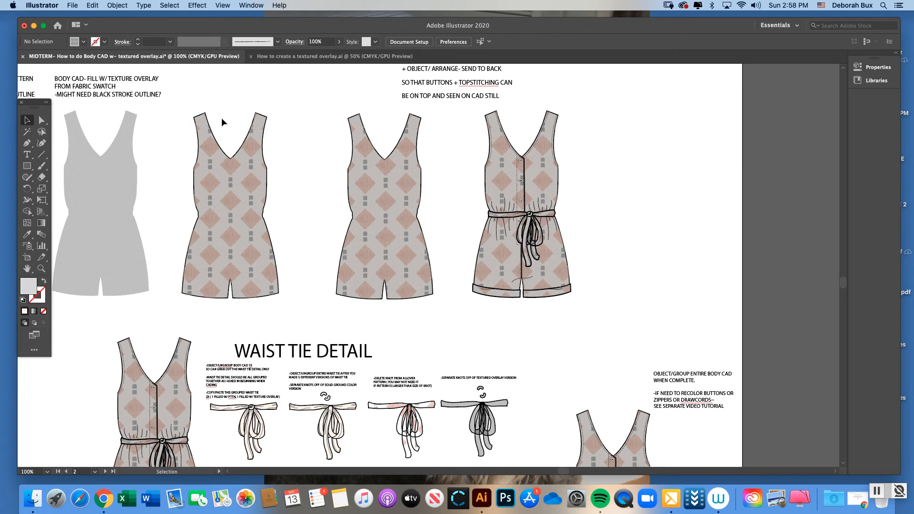
mouse_move(220, 165)
left_mouse_down()
mouse_move(233, 163)
mouse_move(209, 163)
left_mouse_up()
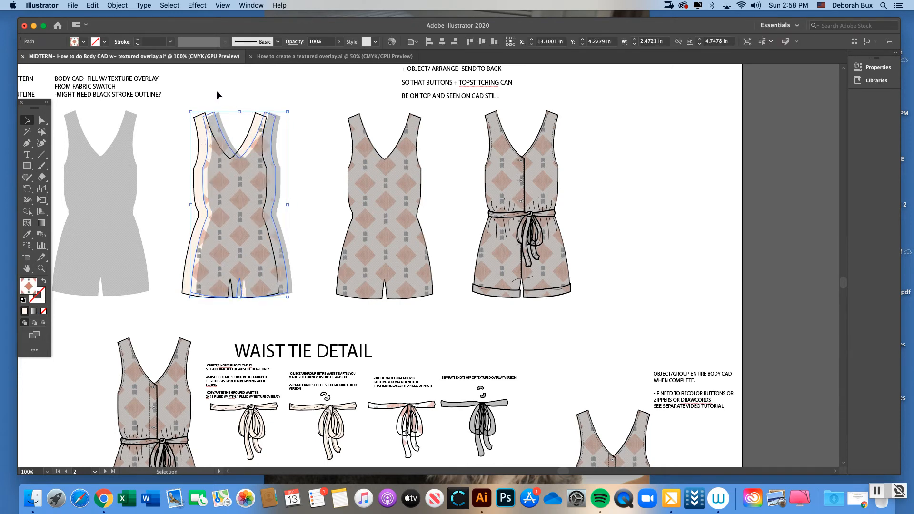
left_click(267, 127, "shift")
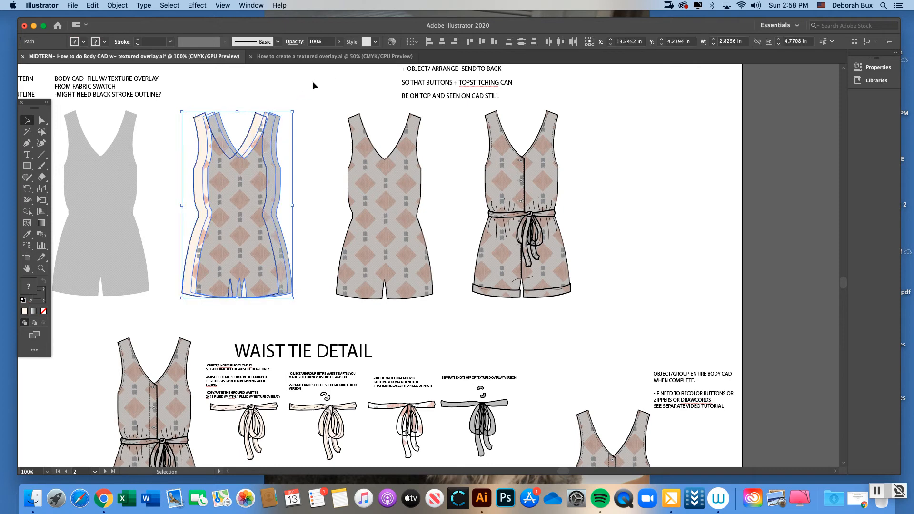
left_click(245, 4)
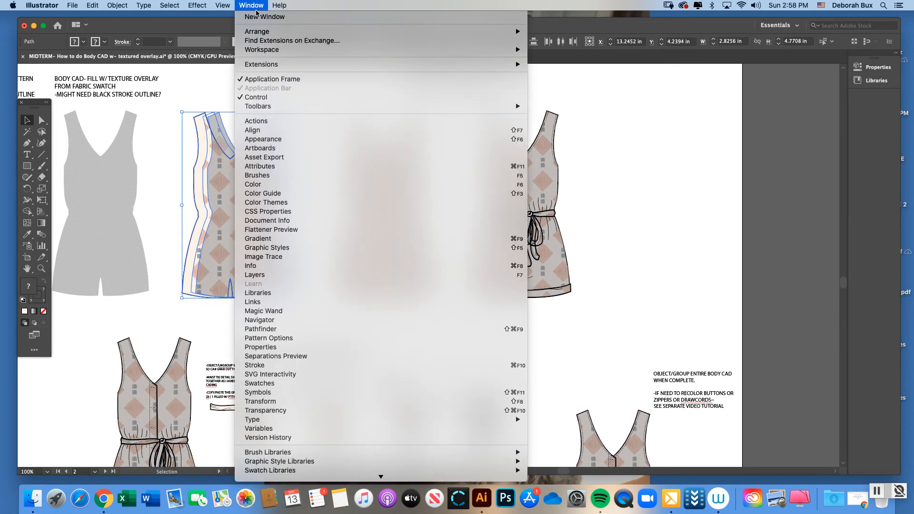
left_click(280, 132)
left_click_drag(570, 95, 393, 120)
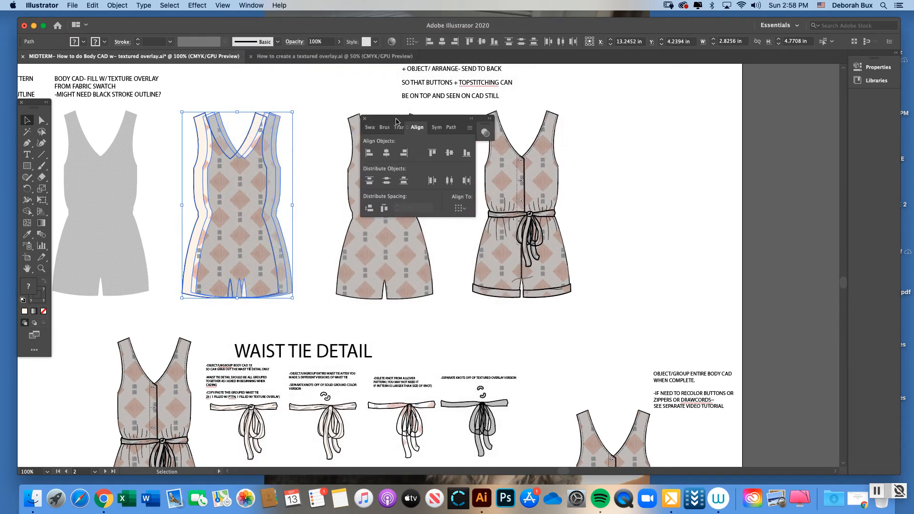
left_click(432, 153)
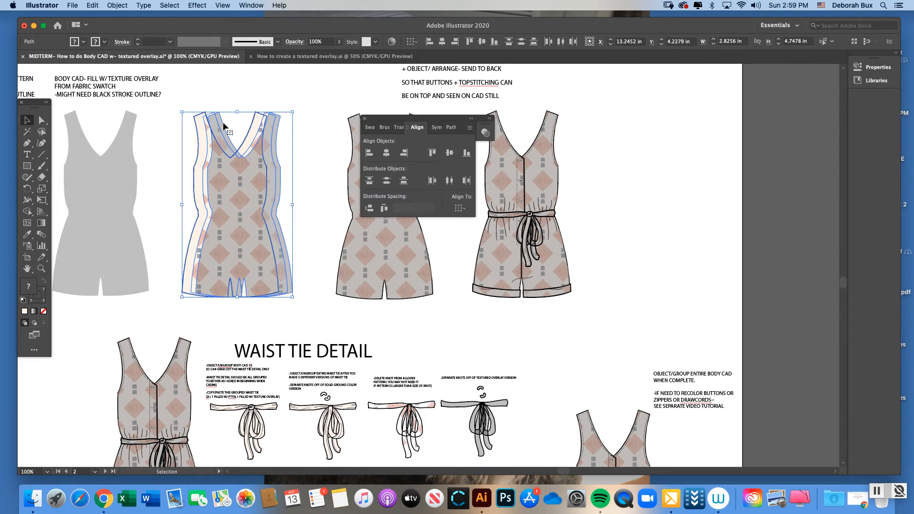
left_click(301, 141)
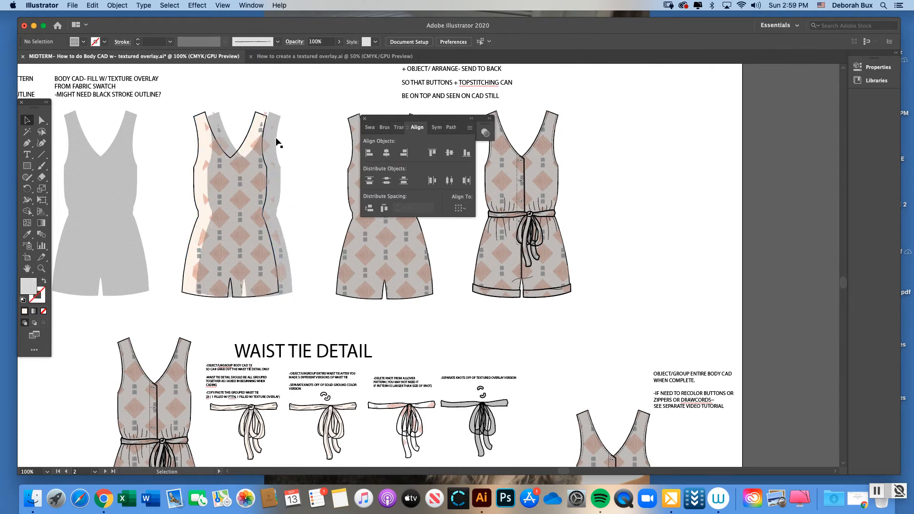
Move the offset pattern and texture shapes back over the ground-color body shape so all three line up
left_click(205, 160)
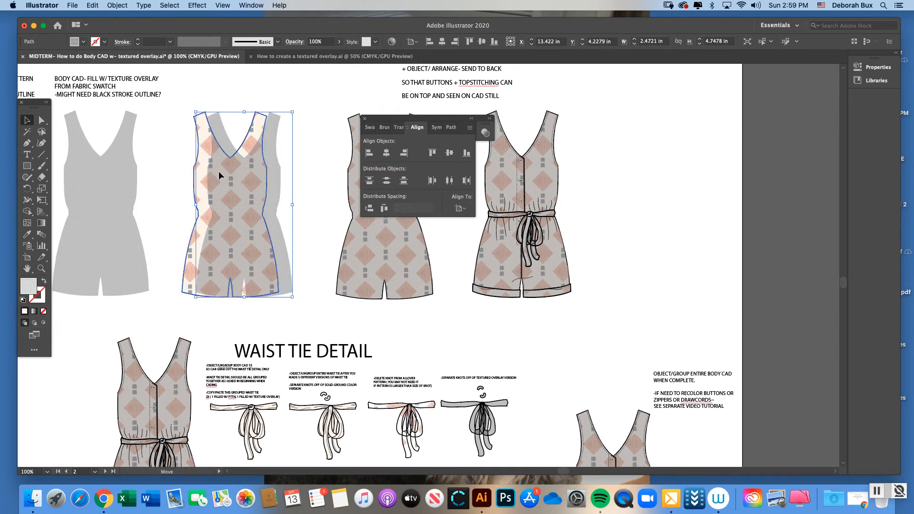
left_click(233, 96)
left_click(256, 117)
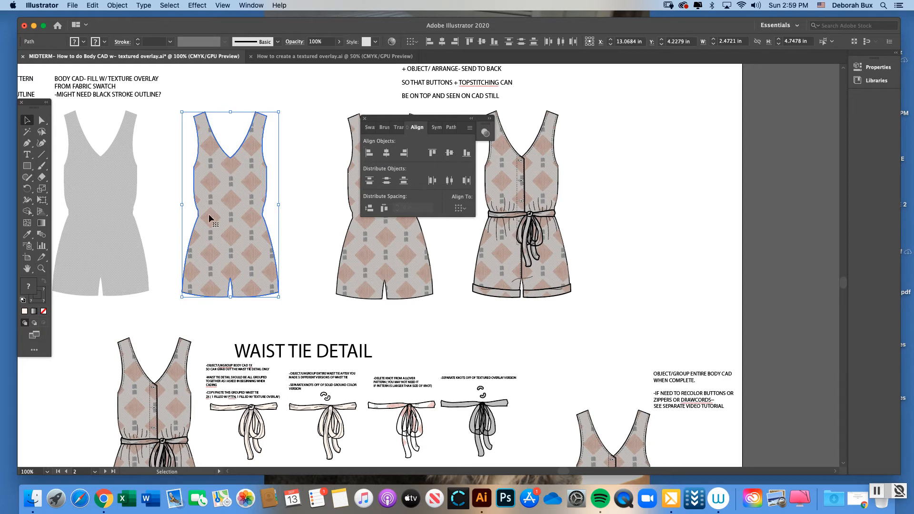
left_click(365, 120)
left_click(328, 150)
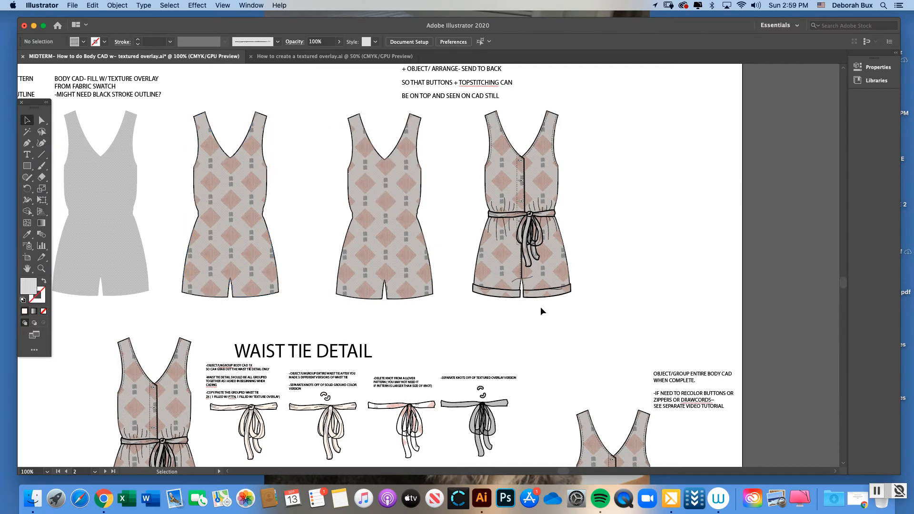
Ungroup the completed romper example that includes the buttons, waist tie and cuffs
mouse_move(563, 471)
left_mouse_down()
mouse_move(547, 472)
mouse_move(559, 472)
left_mouse_up()
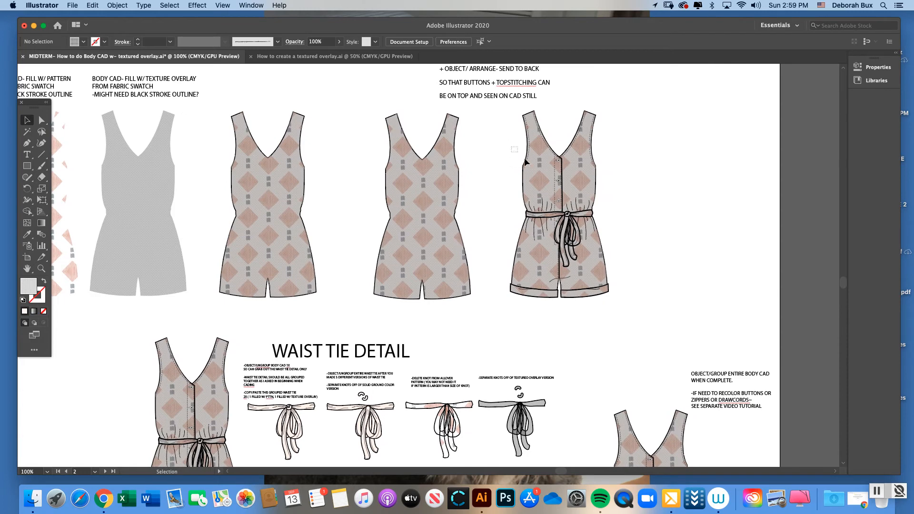
left_click_drag(526, 188, 528, 190)
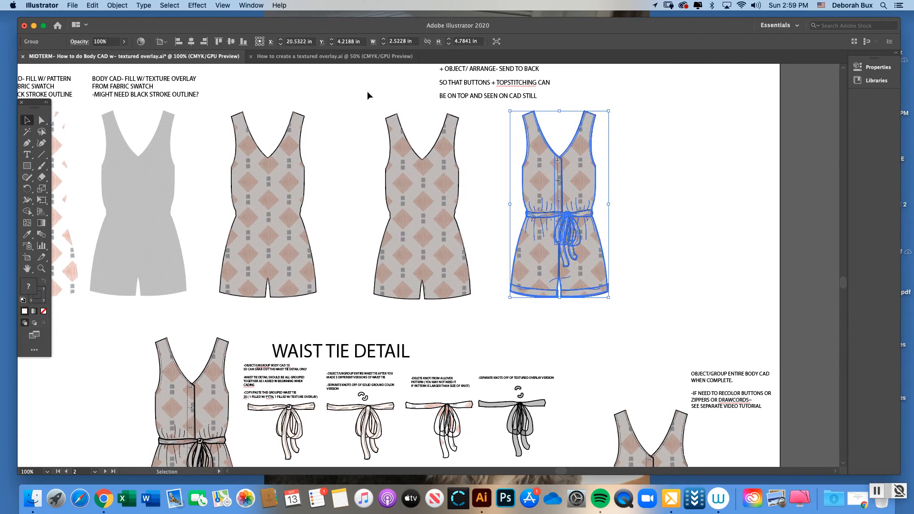
left_click(491, 138)
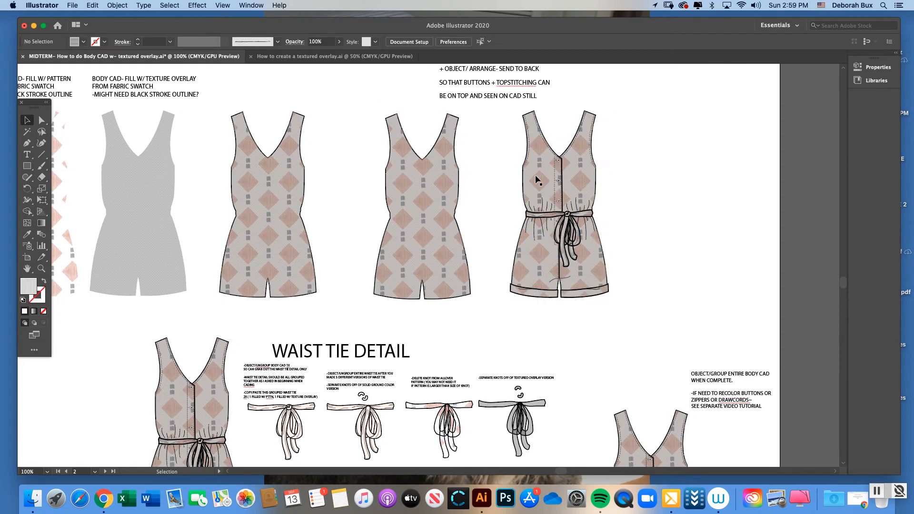
left_click(536, 186)
left_click(117, 5)
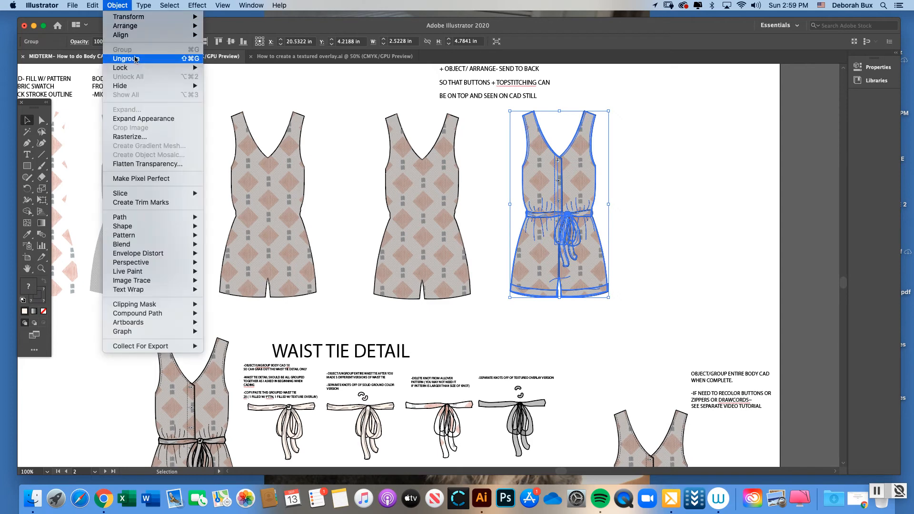
left_click(143, 57)
left_click(496, 151)
Delete the filled body shapes from the ungrouped romper, keeping only its topstitching, buttons, waist tie and cuffs
left_click(532, 182)
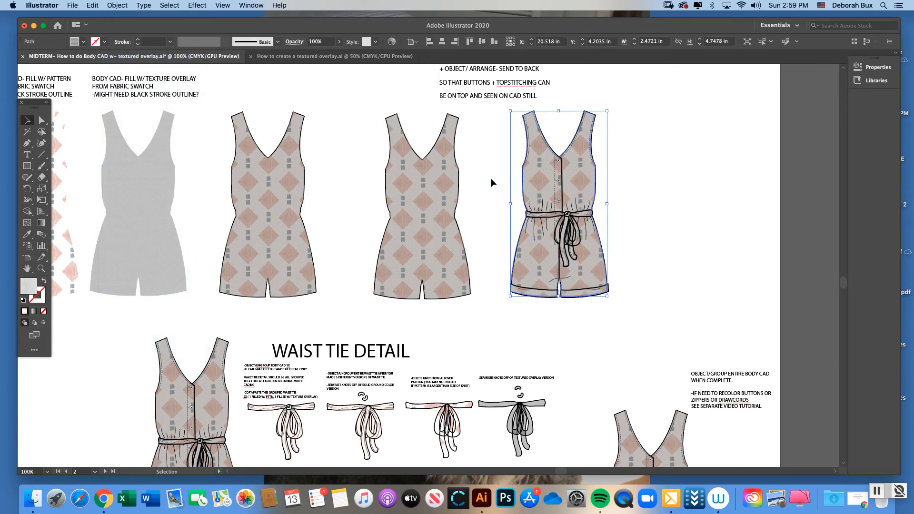
left_click(490, 178)
left_click(530, 189)
left_click(117, 6)
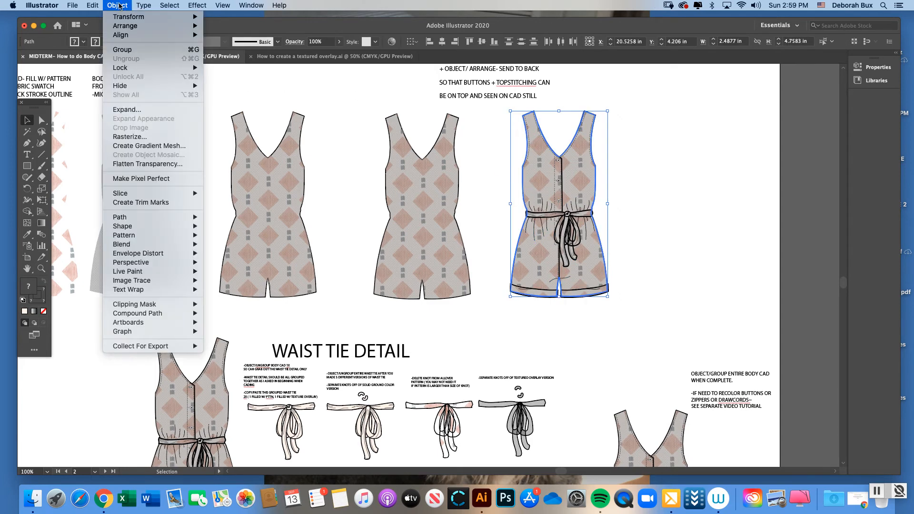
mouse_move(132, 28)
left_click(122, 6)
key("Delete")
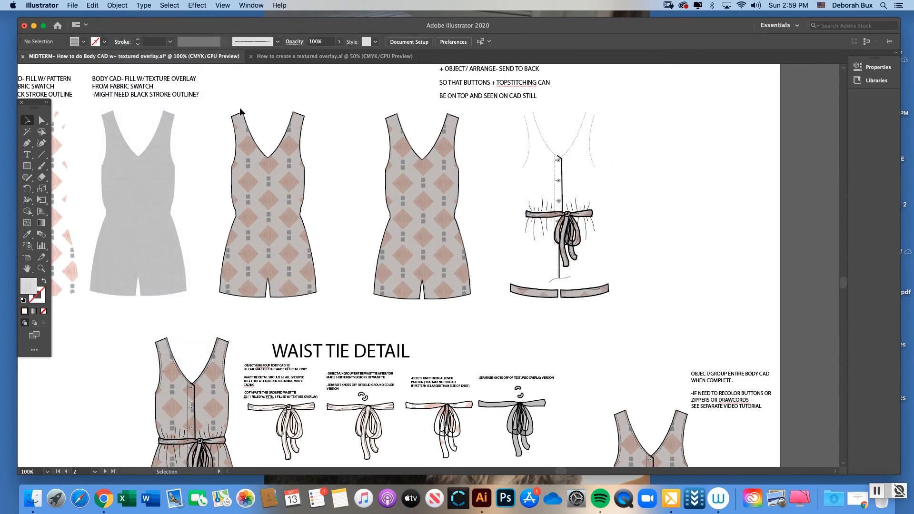
Move the stack of three filled body shapes onto the remaining romper details and nudge it into alignment
left_click(292, 180)
left_click_drag(292, 180, 583, 186)
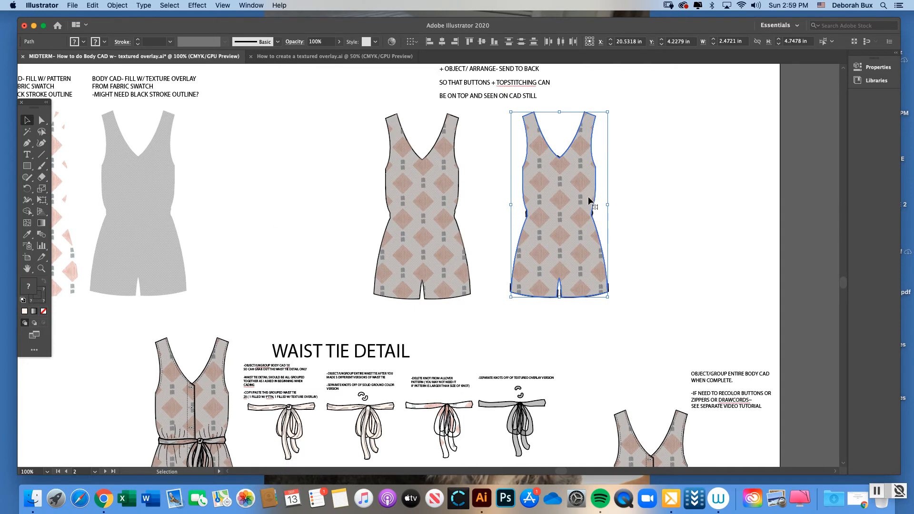
key("Up")
key("Right")
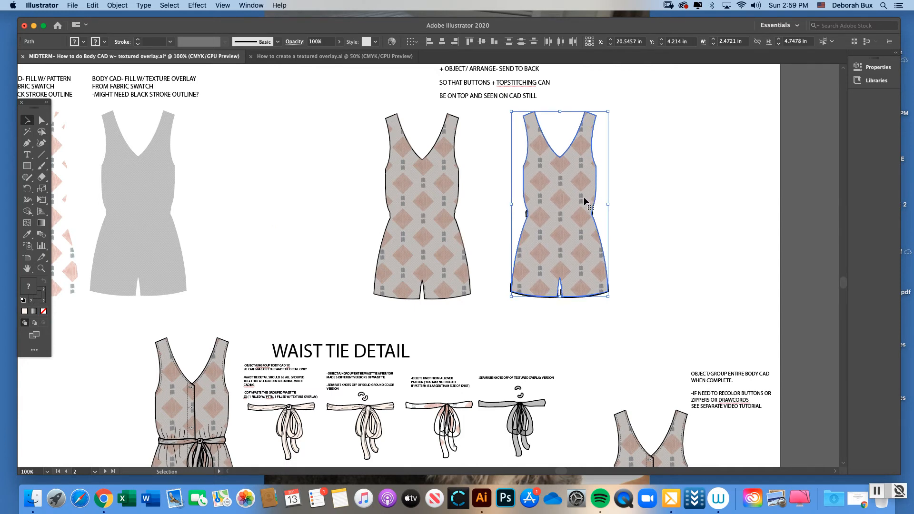
key("Left")
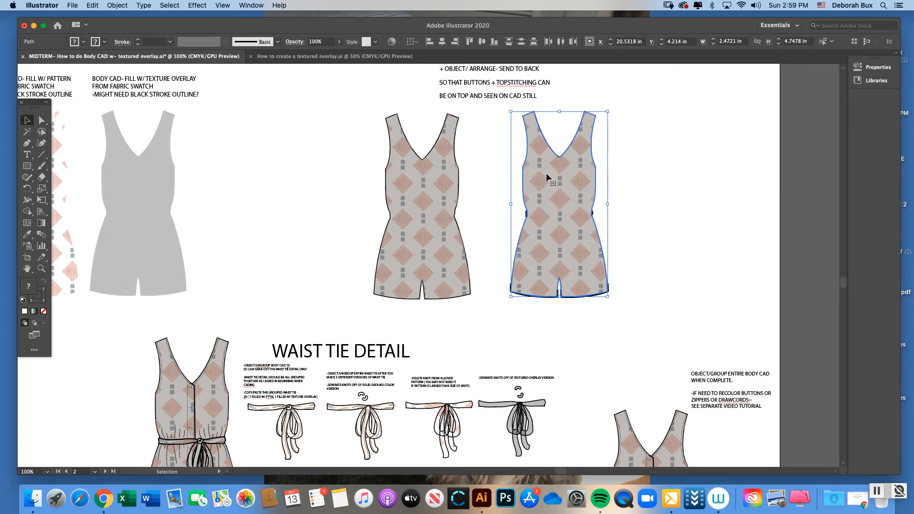
Send the layered body shapes to the back, behind the romper's buttons, topstitching, waist tie and cuffs
left_click(121, 6)
mouse_move(127, 27)
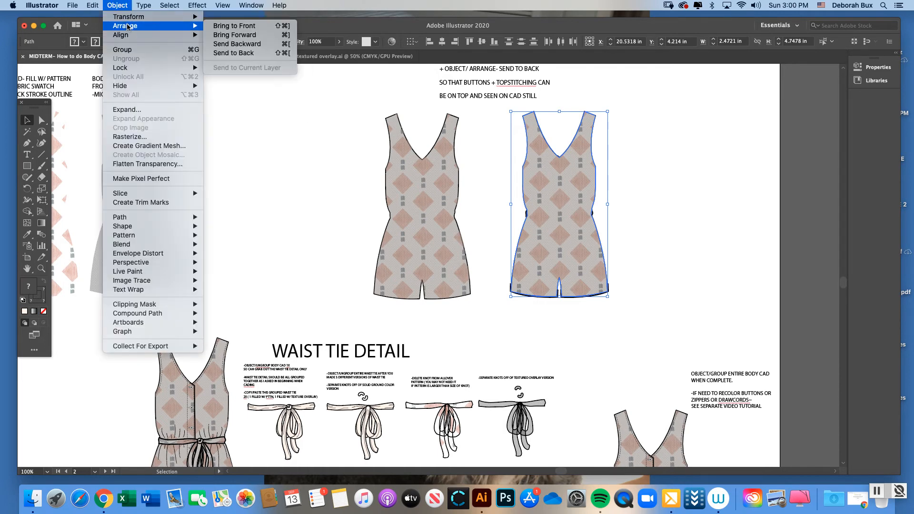
left_click(251, 56)
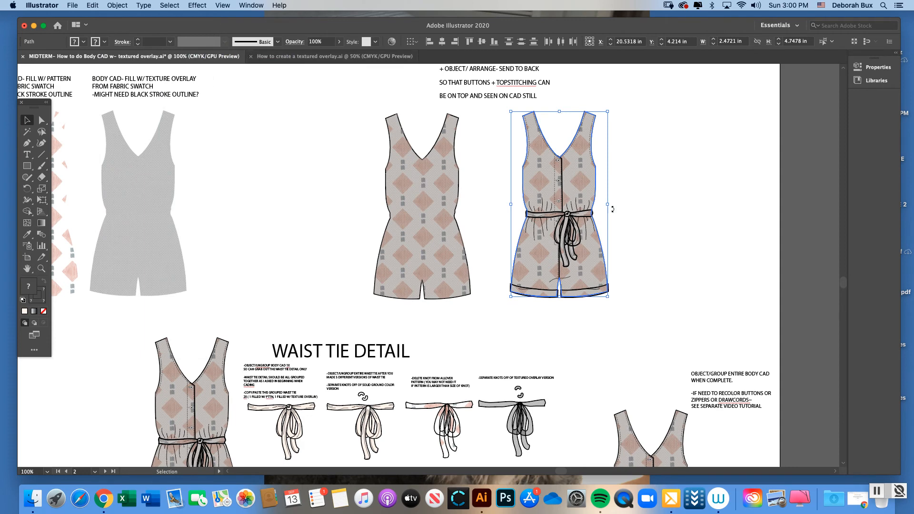
left_click(628, 211)
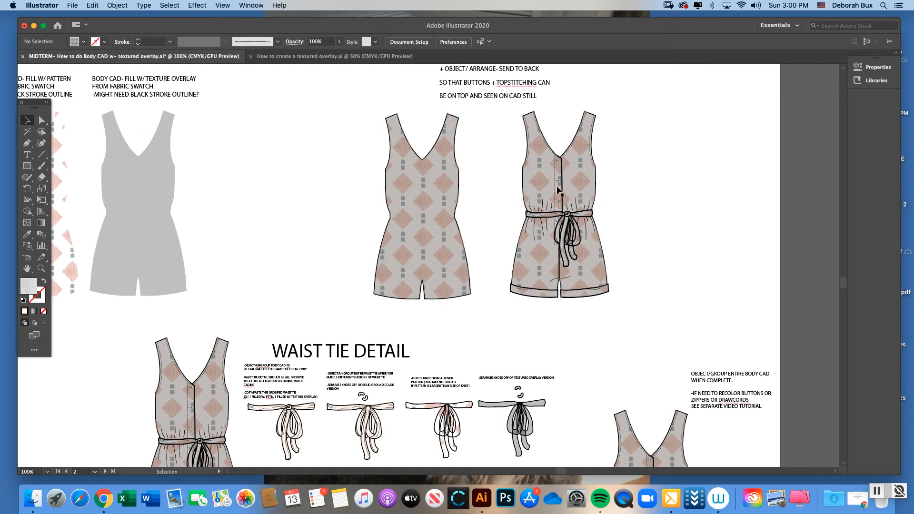
Examine the assembled romper's buttons and topstitching up close at 150% and review the object arrangement commands
left_click(42, 268)
left_click(598, 202)
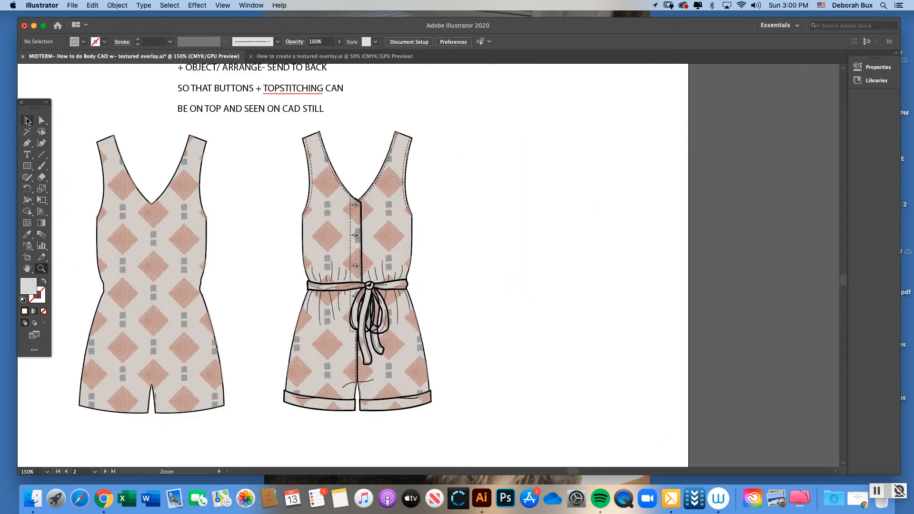
left_click(27, 120)
key("super")
left_click(117, 5)
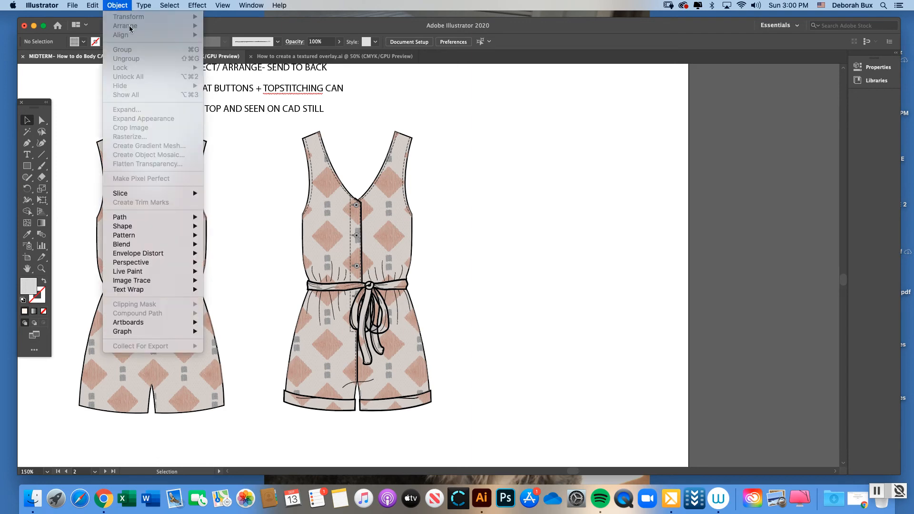
Pull the romper's left cuff apart into its texture overlay, pattern and ground-color layers, placing them above the CUFF DETAIL heading
left_click(124, 7)
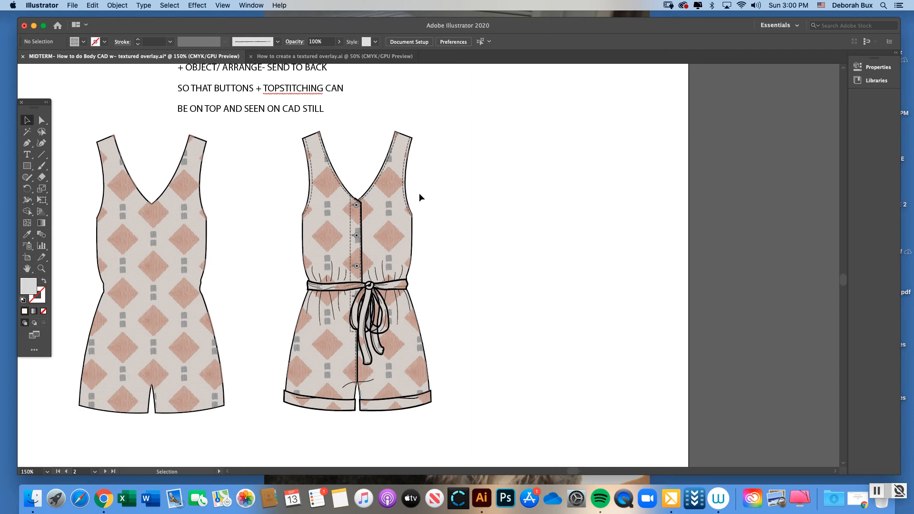
key("super+minus")
key("super+minus")
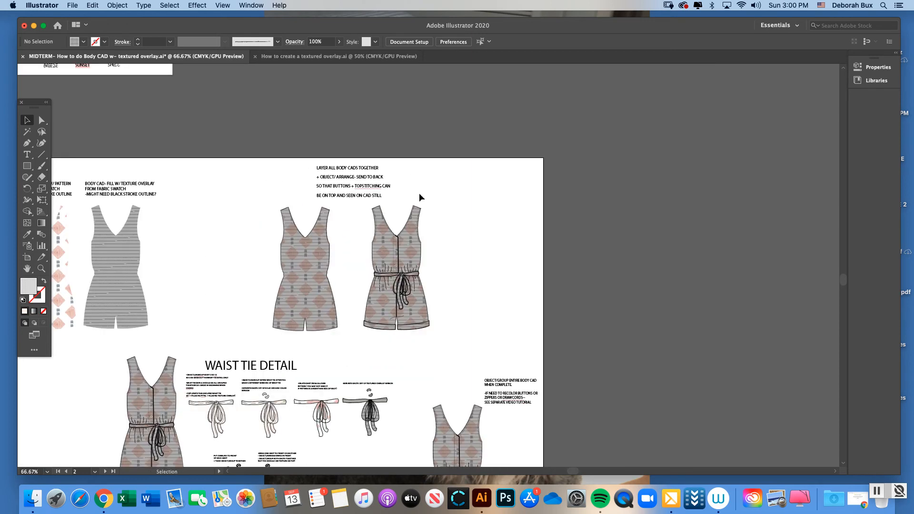
scroll(839, 281, "down", 5)
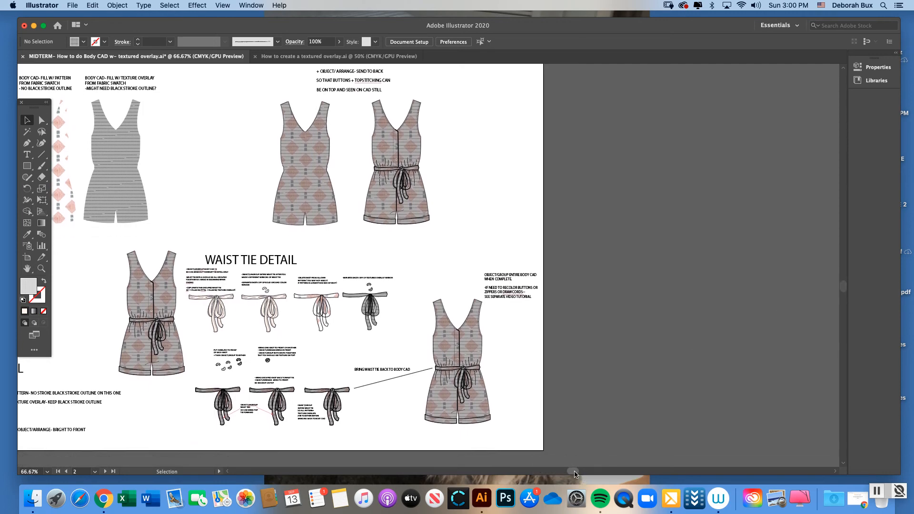
left_click_drag(575, 474, 560, 474)
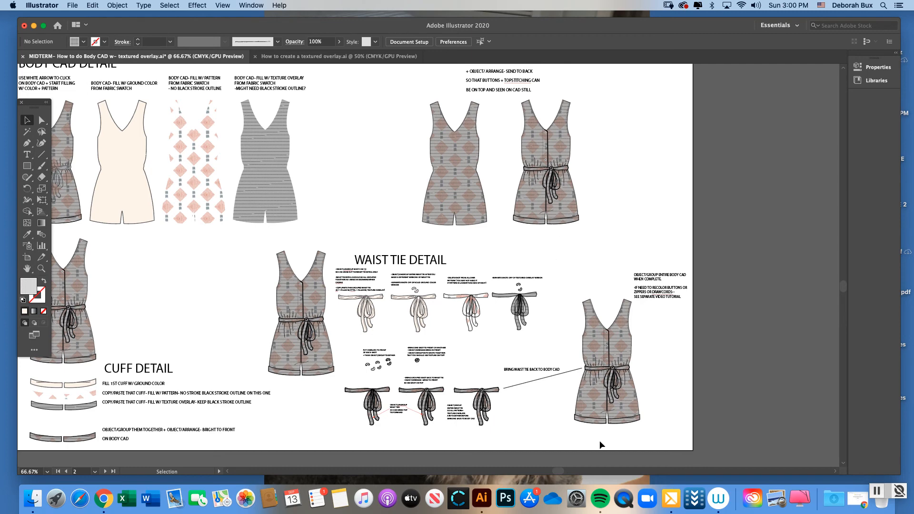
left_click_drag(558, 473, 542, 467)
left_click(41, 268)
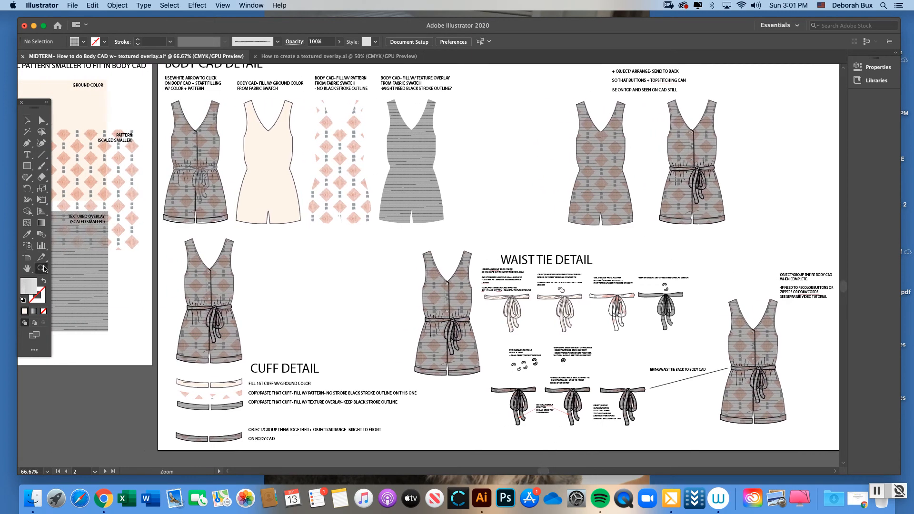
left_click(288, 345)
left_click(413, 264)
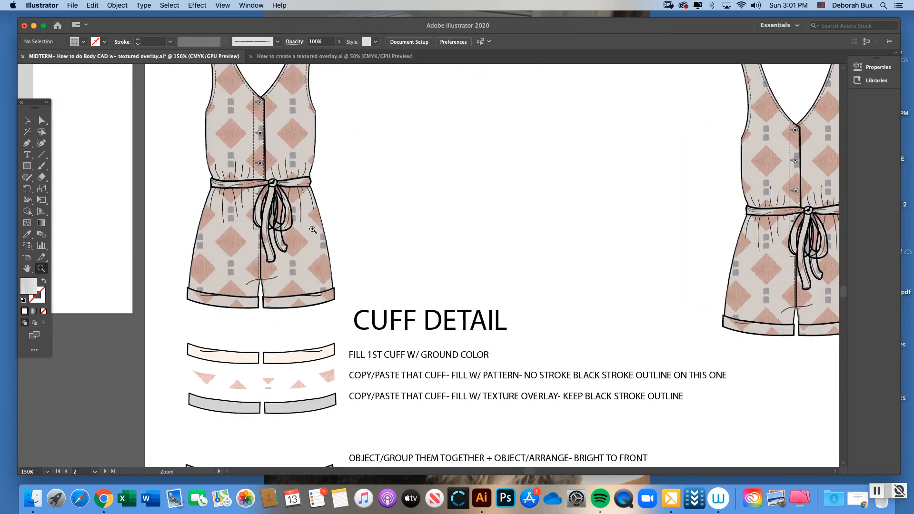
left_click(34, 120)
left_click_drag(226, 307, 406, 264)
left_click_drag(251, 308, 346, 290)
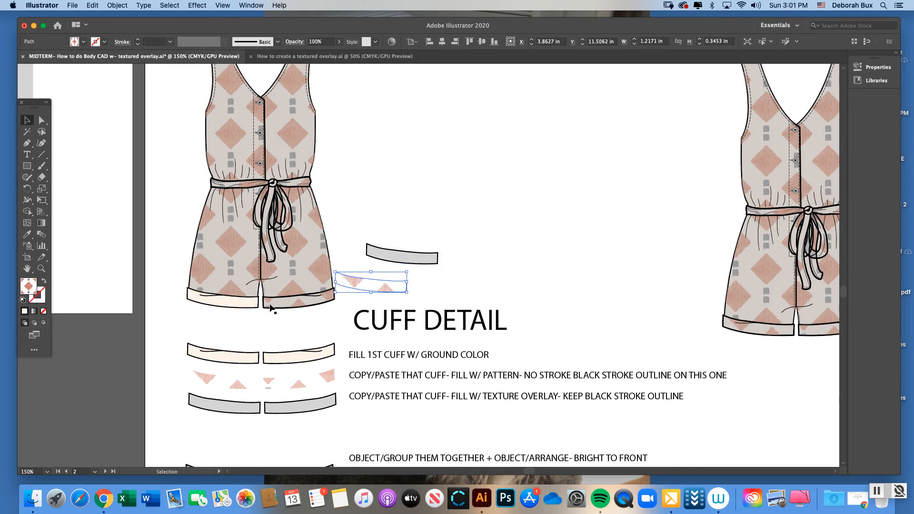
left_click_drag(237, 301, 458, 225)
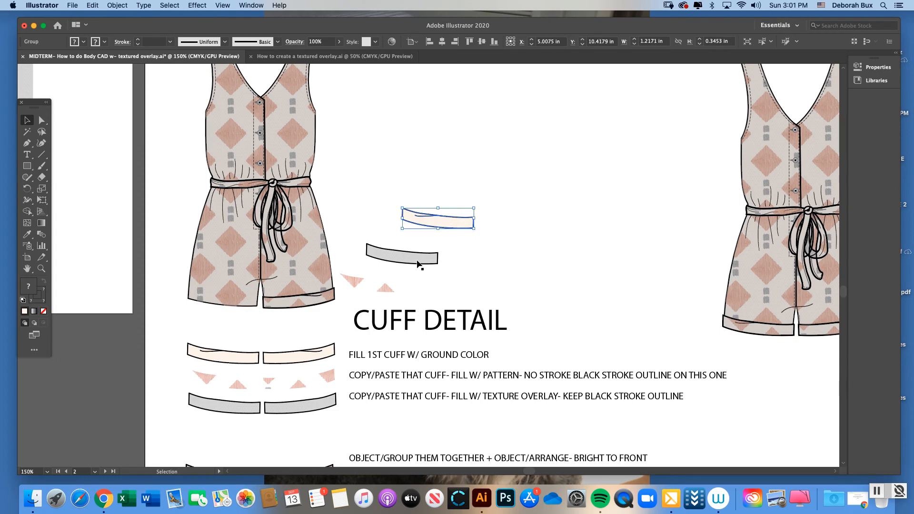
Review the cuff detail layers against the filled body shapes and the scaled ground-color, pattern and textured overlay swatches
left_click_drag(845, 293, 843, 283)
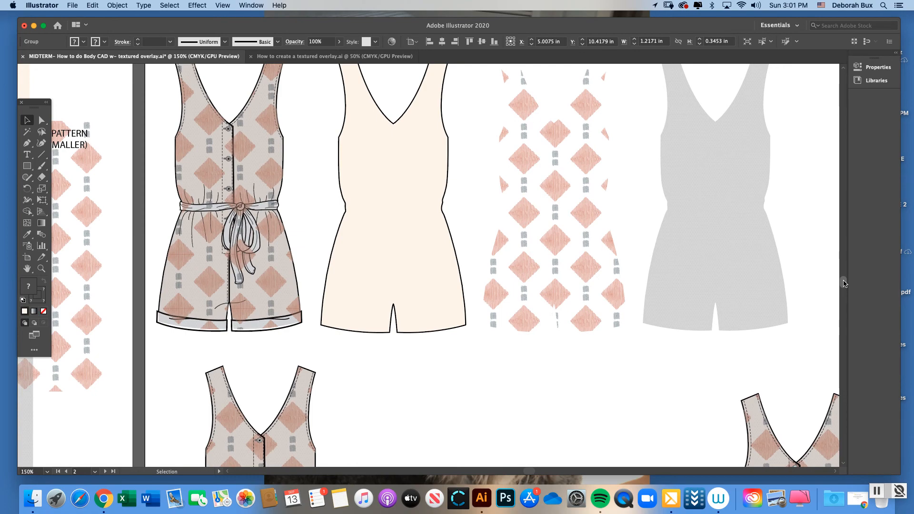
left_click_drag(843, 281, 843, 281)
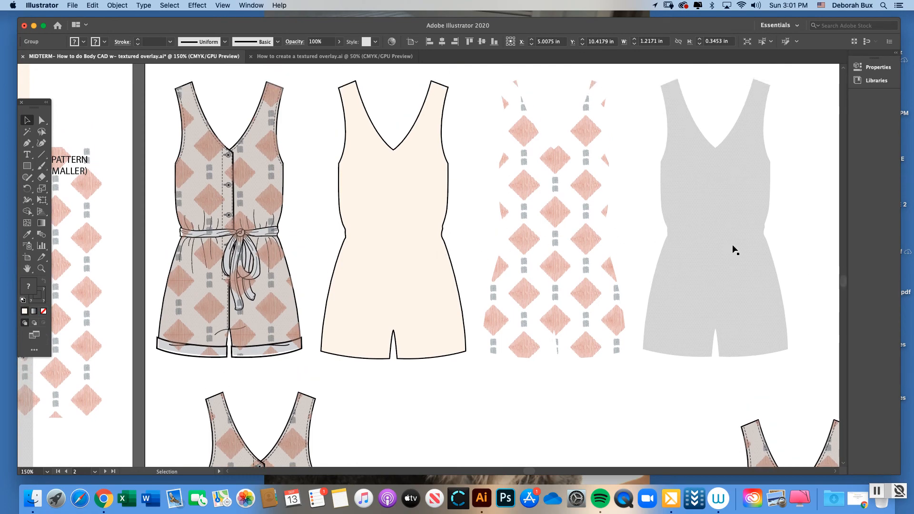
left_click_drag(843, 284, 839, 296)
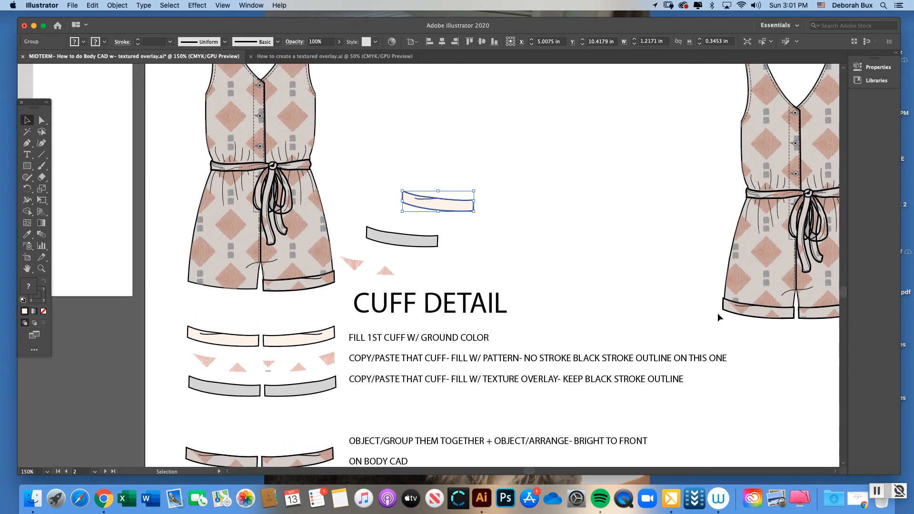
scroll(490, 250, "down", 3)
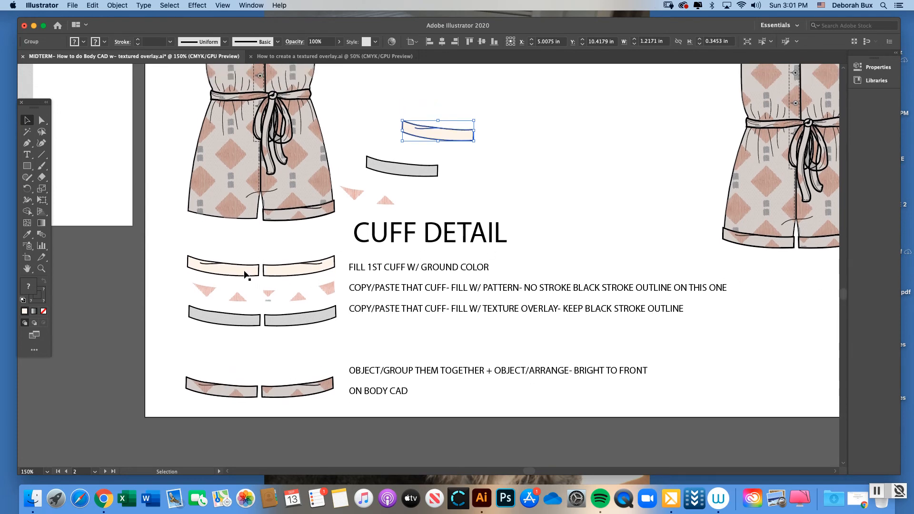
left_click_drag(247, 274, 246, 270)
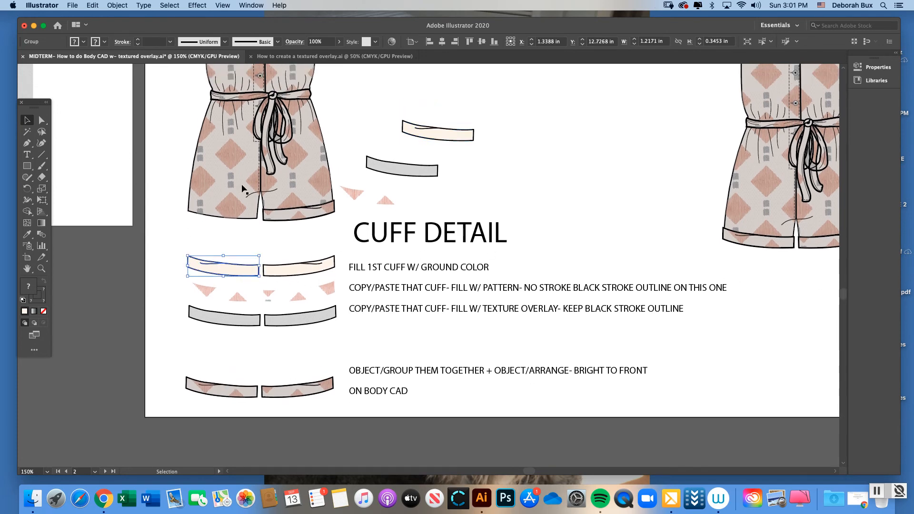
left_click_drag(842, 295, 843, 284)
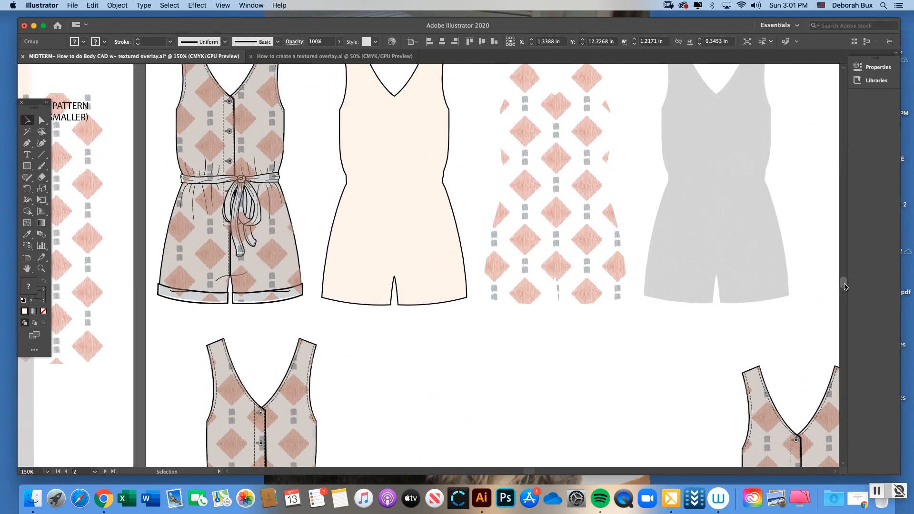
scroll(725, 316, "up", 10)
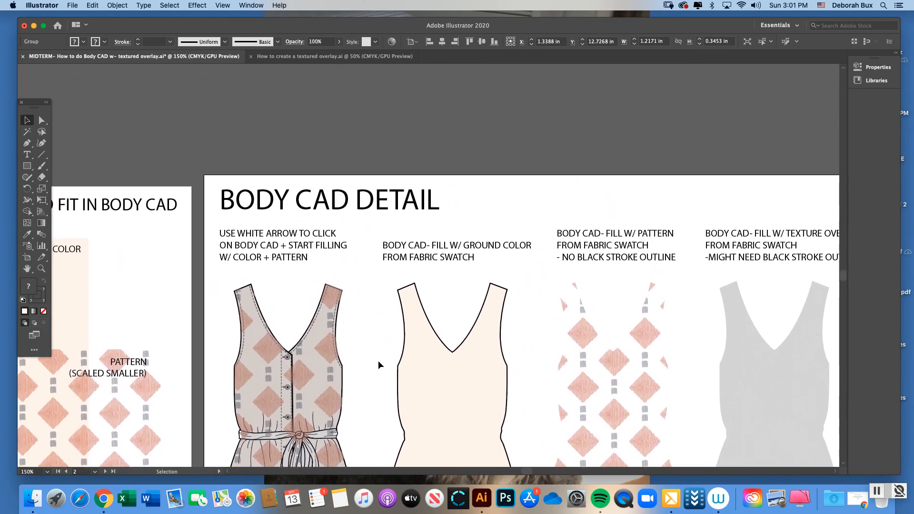
key("super+minus")
key("super+minus")
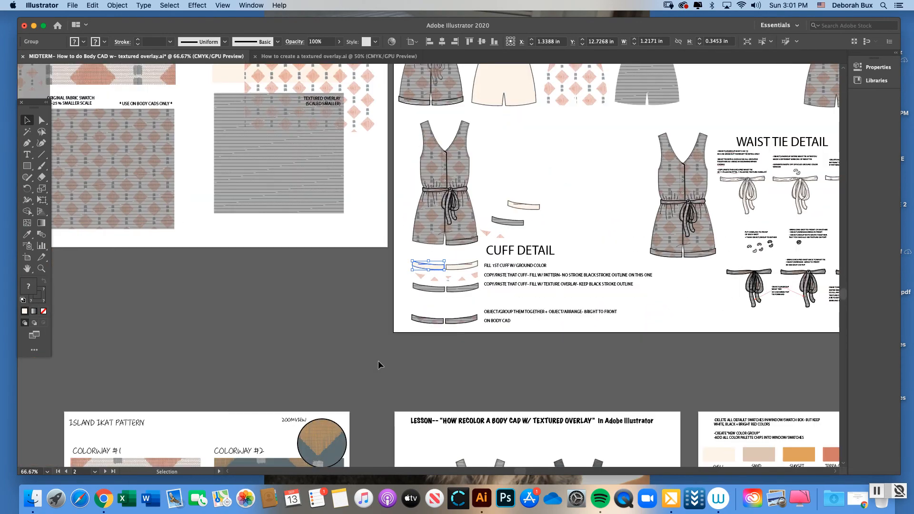
scroll(816, 274, "up", 5)
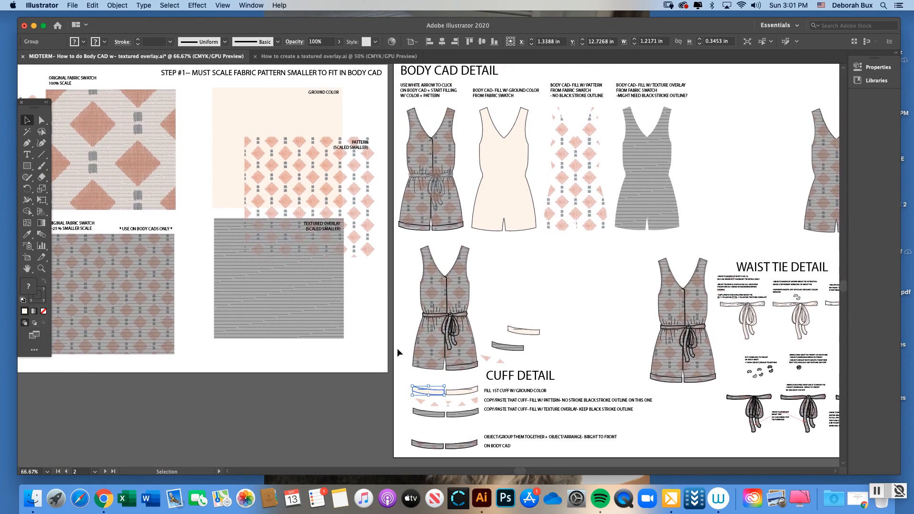
left_click(27, 236)
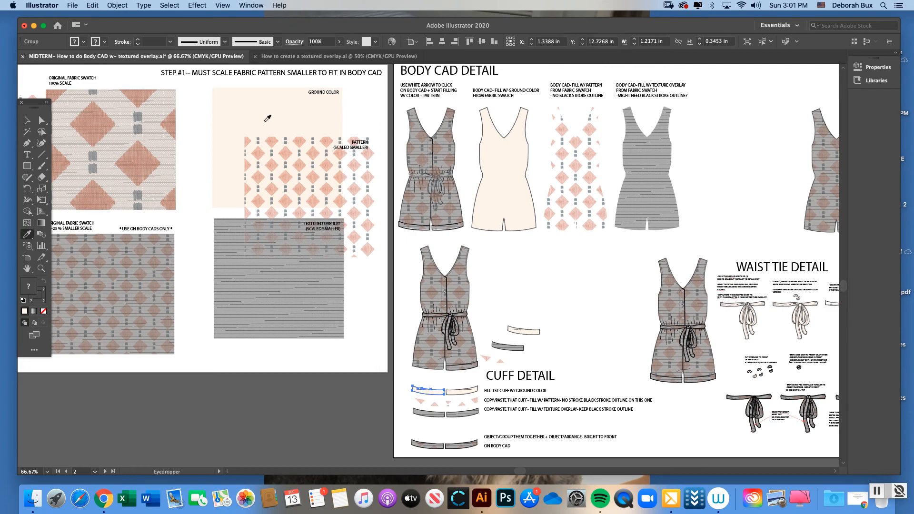
left_click(41, 120)
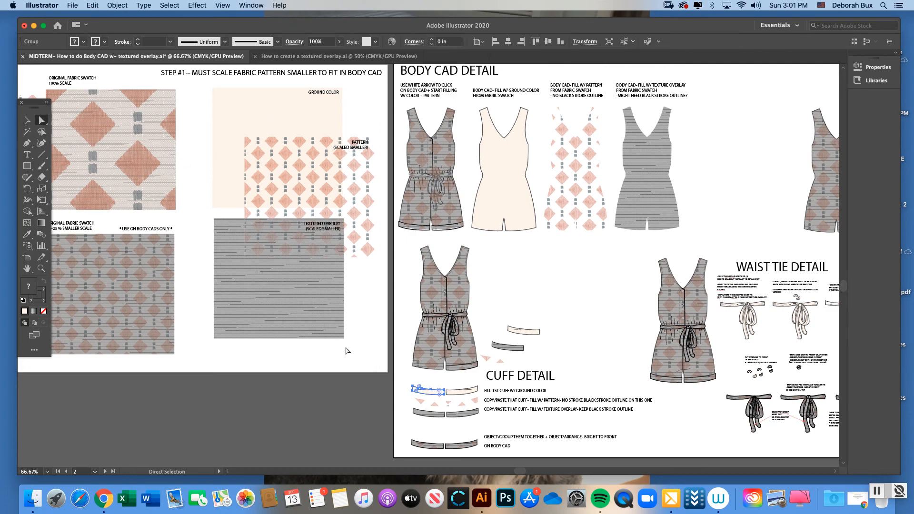
left_click(407, 377)
Inspect the left cuff's ground-color, pattern and texture overlay copies one by one at 150% and compare them with the separated layers
left_click(41, 268)
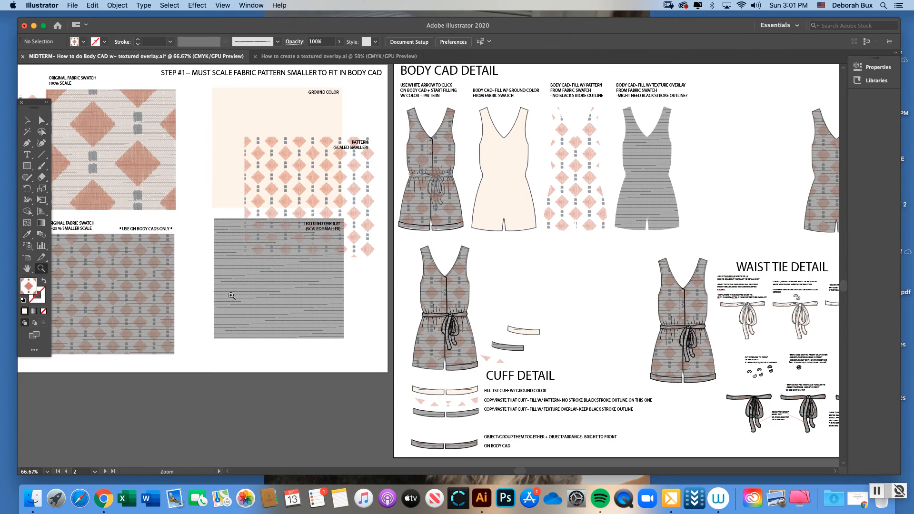
left_click(498, 391)
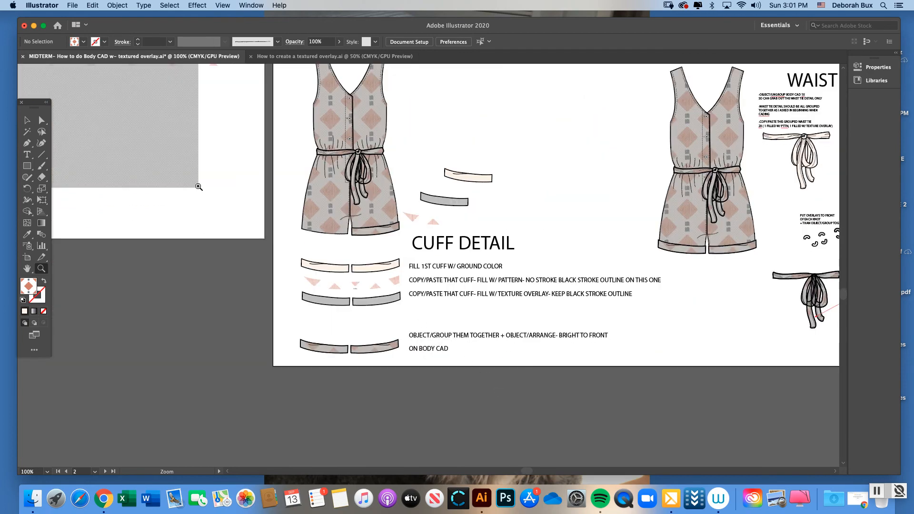
left_click(30, 122)
left_click(42, 269)
left_click(413, 287)
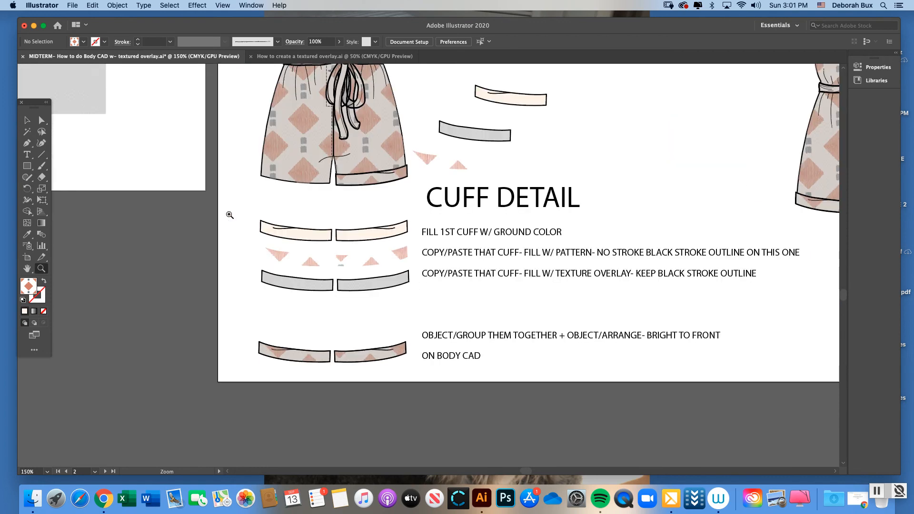
left_click(29, 122)
left_click(328, 241)
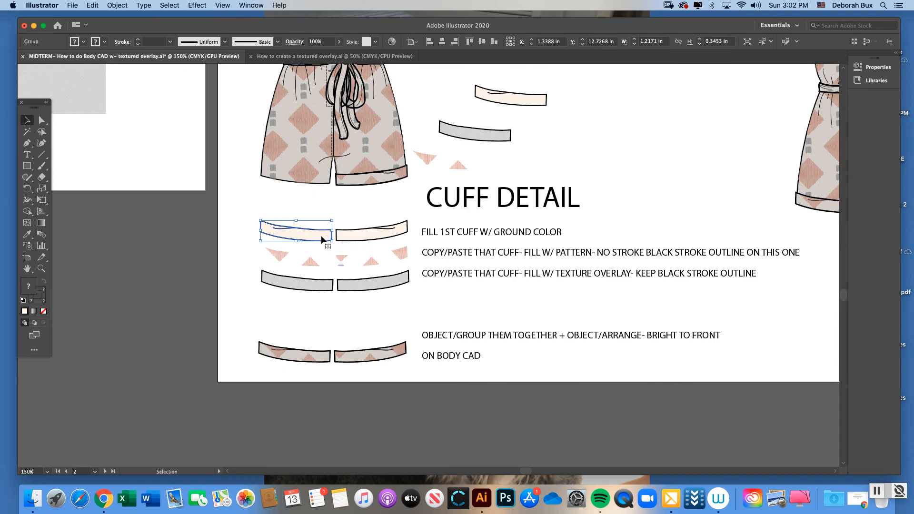
left_click(315, 261)
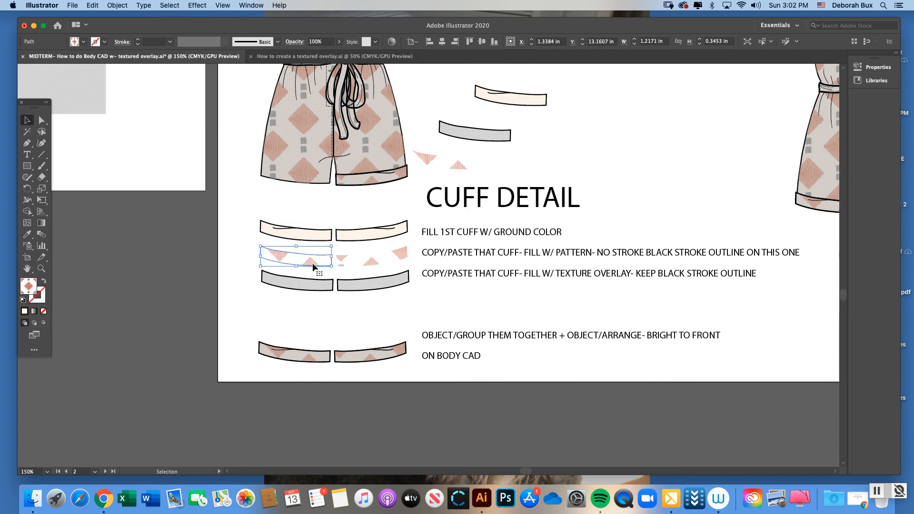
left_click(323, 284)
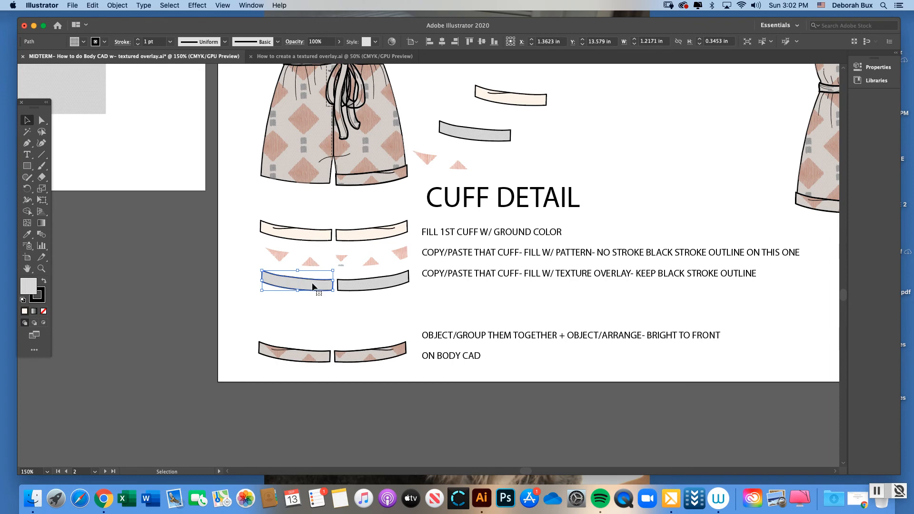
left_click(315, 258)
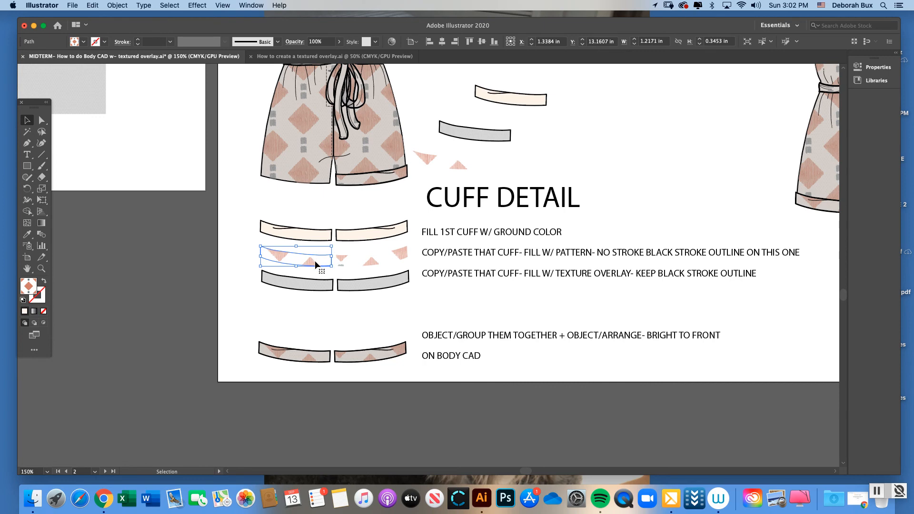
left_click(485, 94)
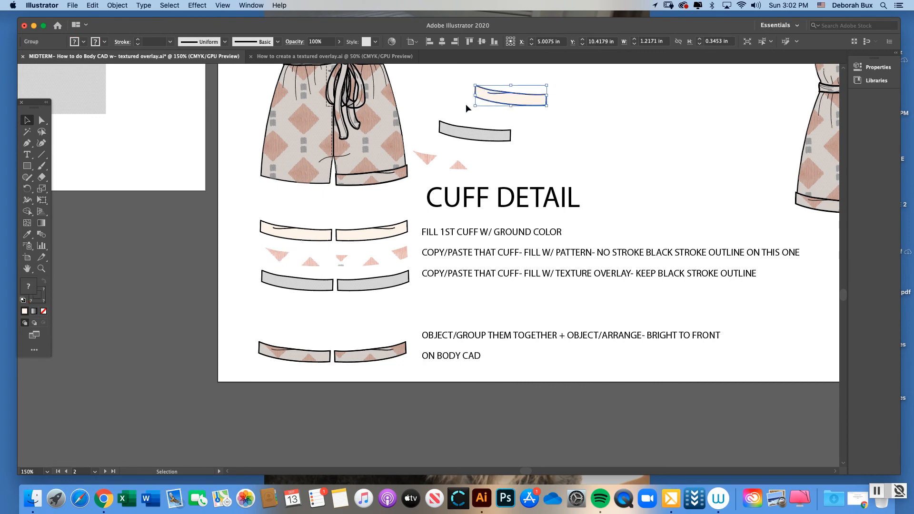
Move the pattern-filled left cuff copy onto the ground-color left cuff under CUFF DETAIL
left_click(299, 257)
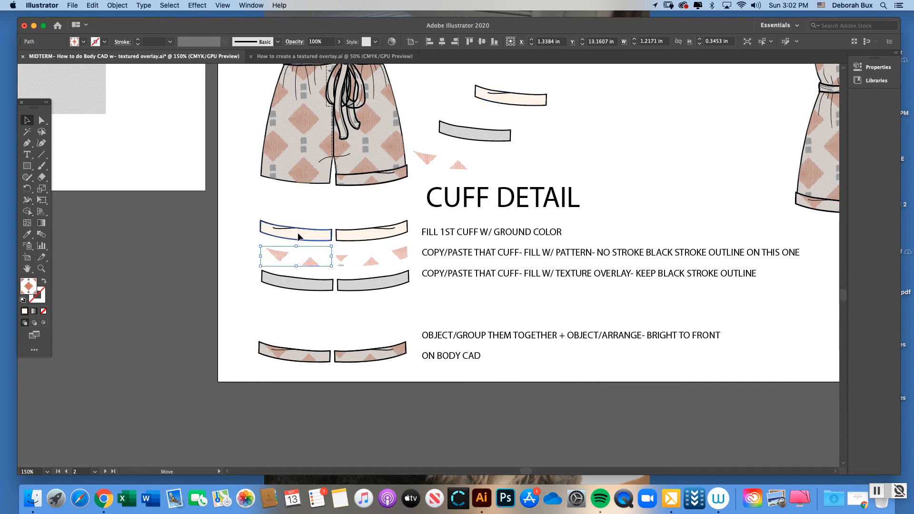
left_click_drag(298, 233, 299, 232)
scroll(300, 236, "up", 7)
scroll(299, 236, "left", 5)
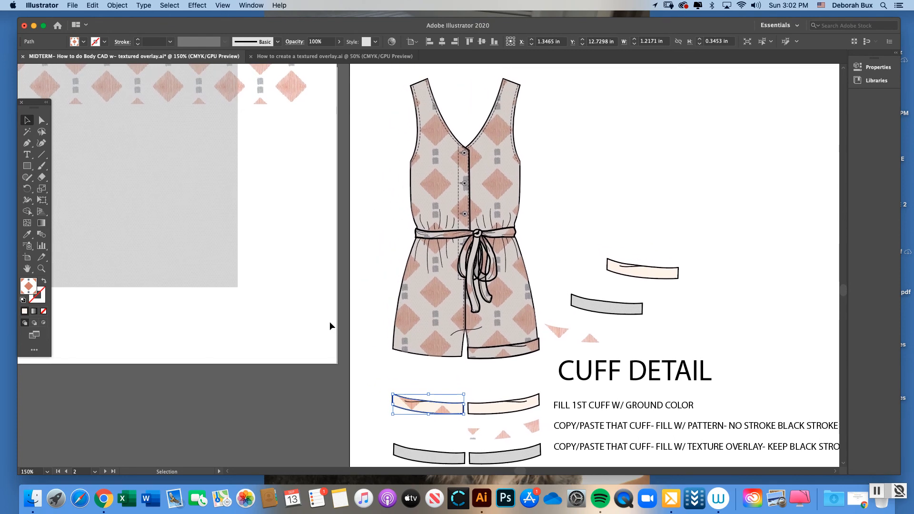
left_click(330, 322)
Move the texture overlay left cuff copy on top of the stacked ground-color and pattern cuff
key("super+minus")
scroll(387, 356, "right", 3)
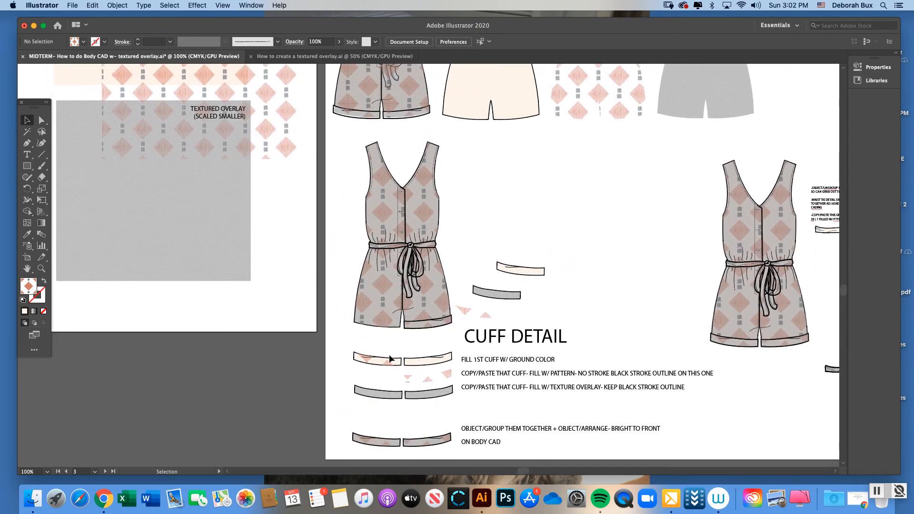
scroll(376, 364, "down", 5)
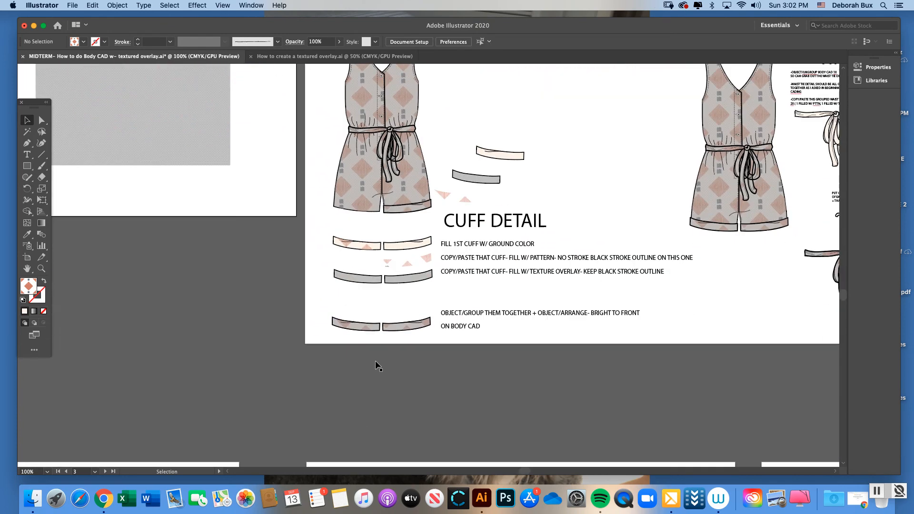
left_click(39, 269)
left_click(389, 255)
left_click(451, 266)
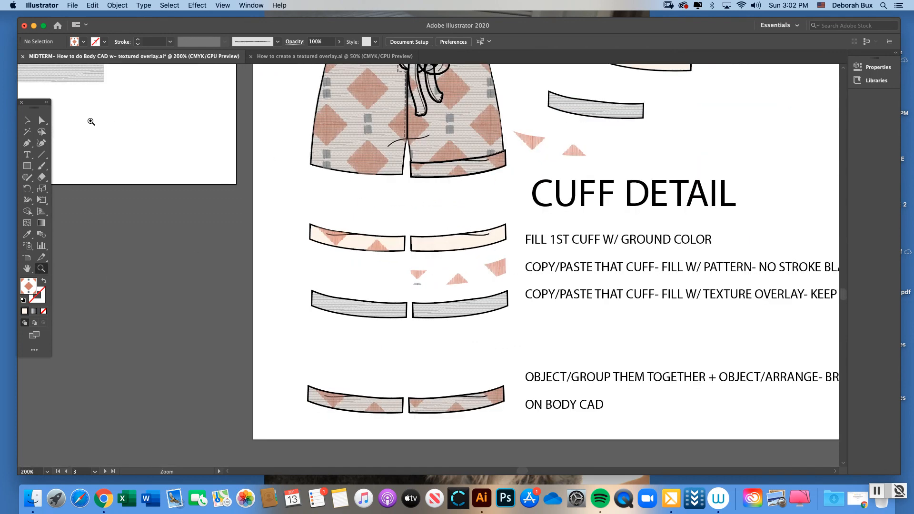
key("v")
left_click_drag(353, 303, 352, 238)
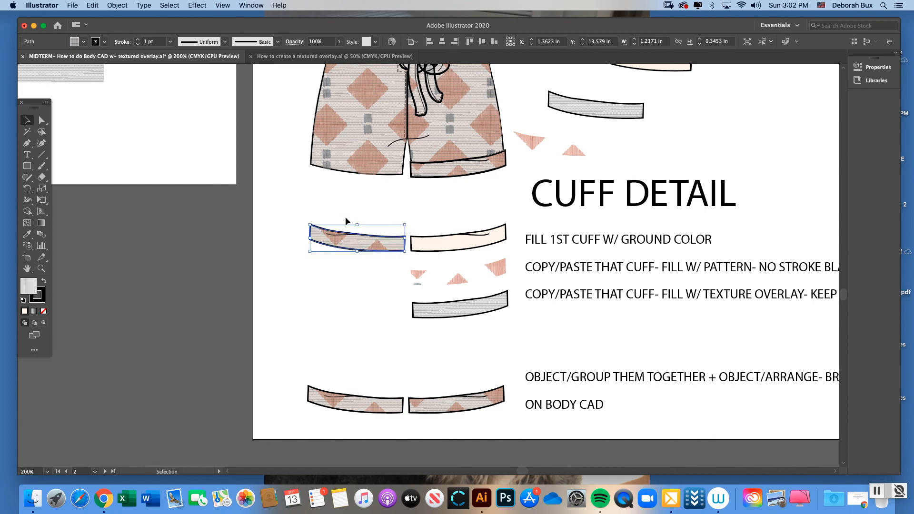
Align the ground-color, pattern and texture overlay layers of the stacked left cuff by their left and top edges
left_click_drag(327, 210, 385, 242)
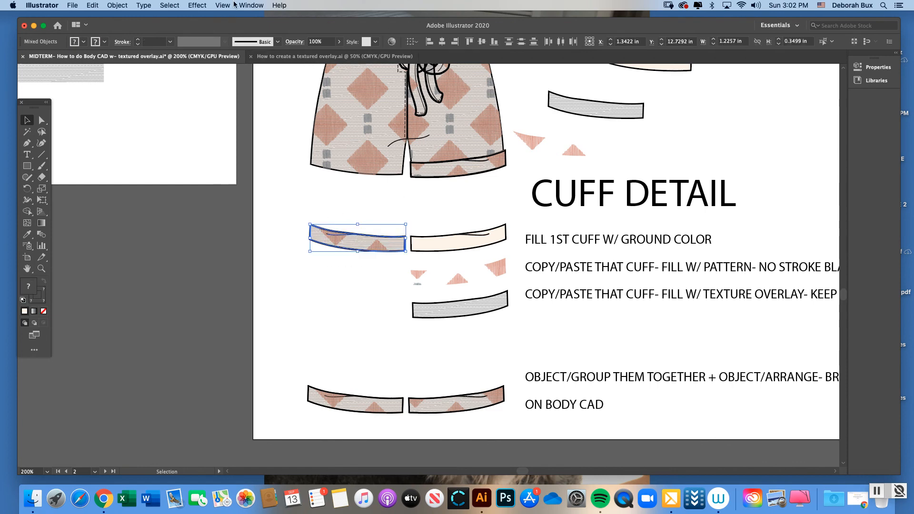
left_click(251, 5)
left_click(259, 125)
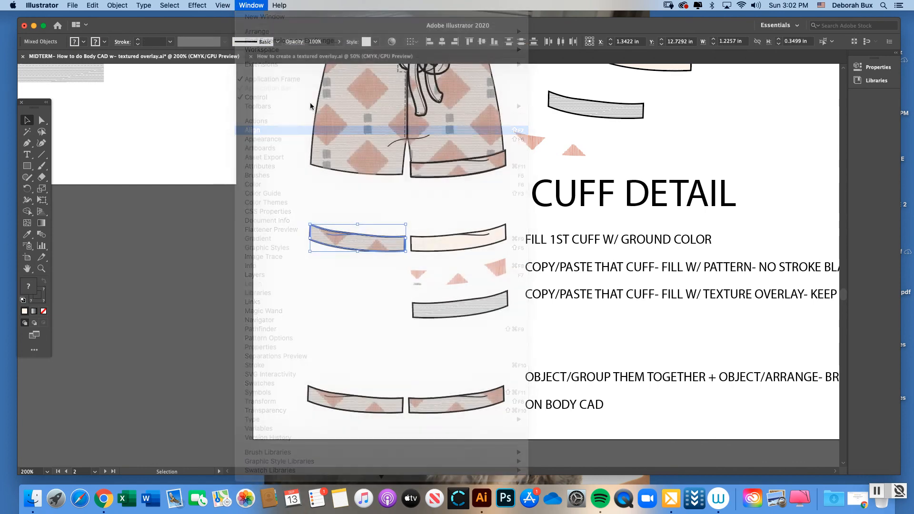
left_click_drag(389, 118, 482, 119)
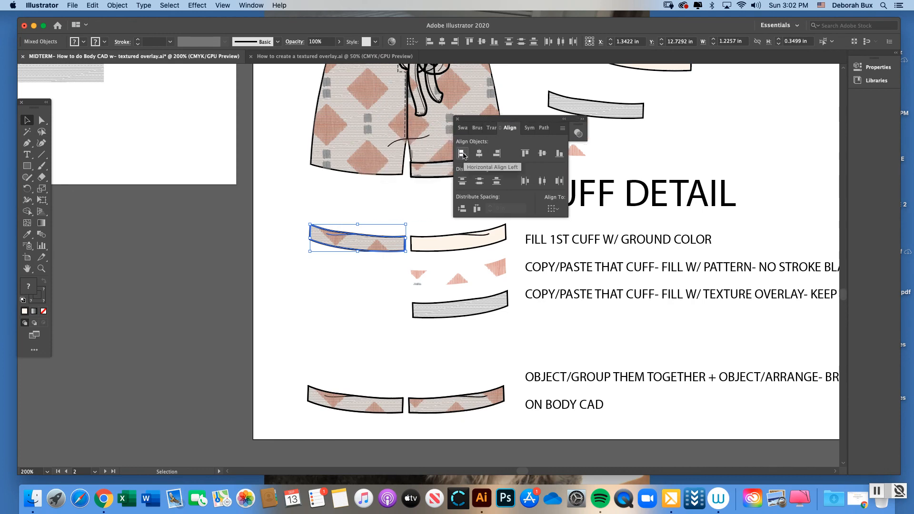
left_click(462, 153)
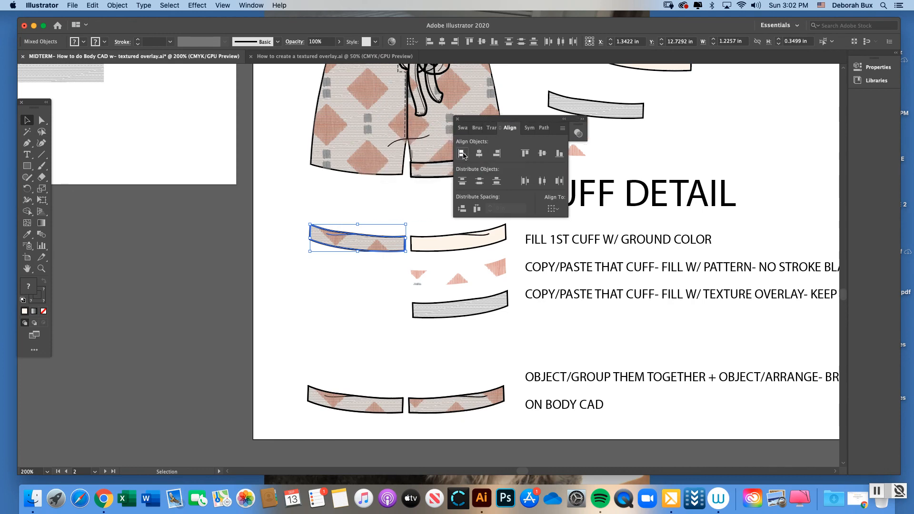
left_click(524, 154)
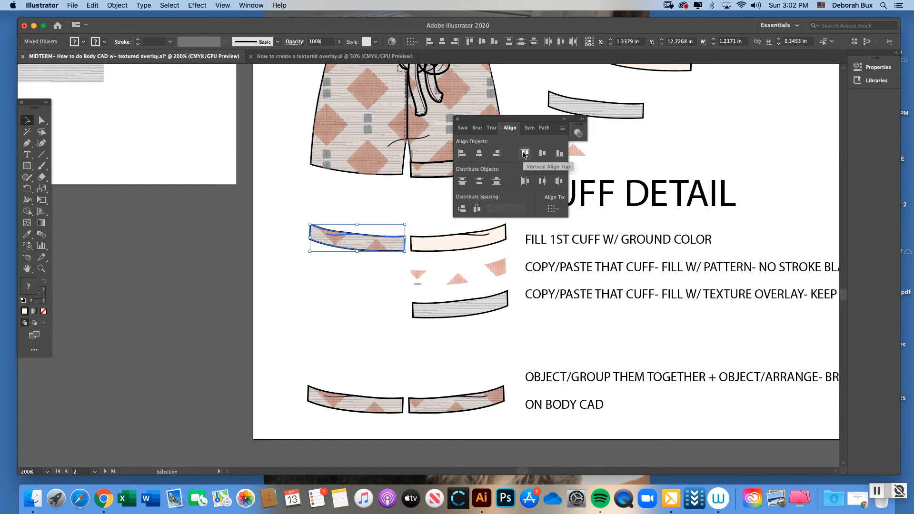
left_click(457, 119)
left_click(364, 221)
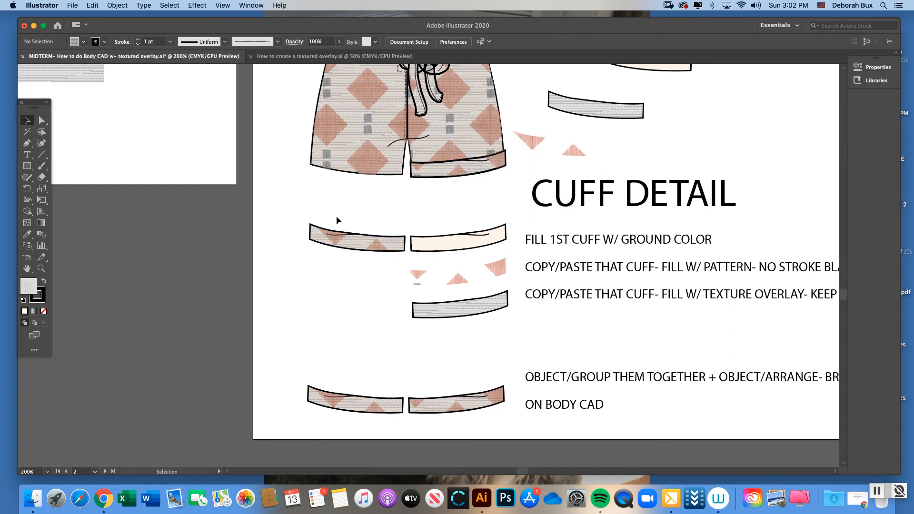
Group the stacked left cuff layers and move the group onto the left leg hem of the romper
left_click_drag(336, 216, 384, 261)
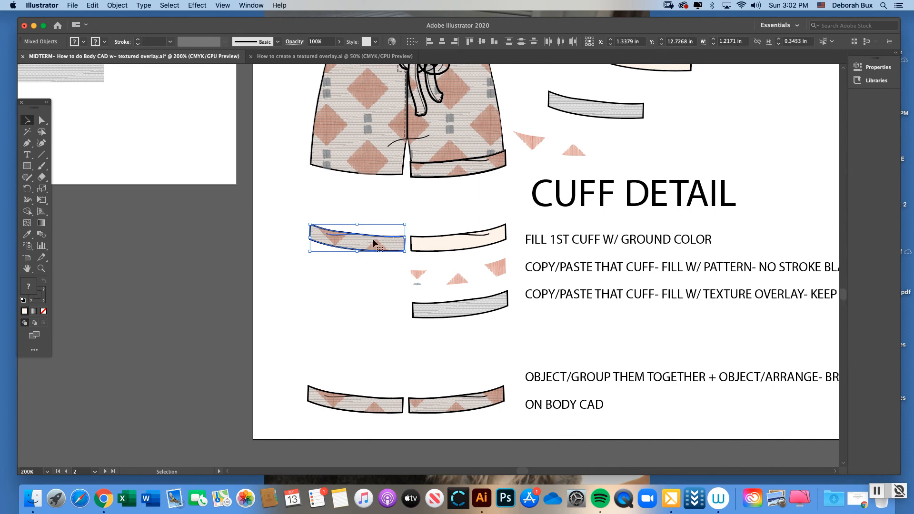
scroll(376, 242, "up", 3)
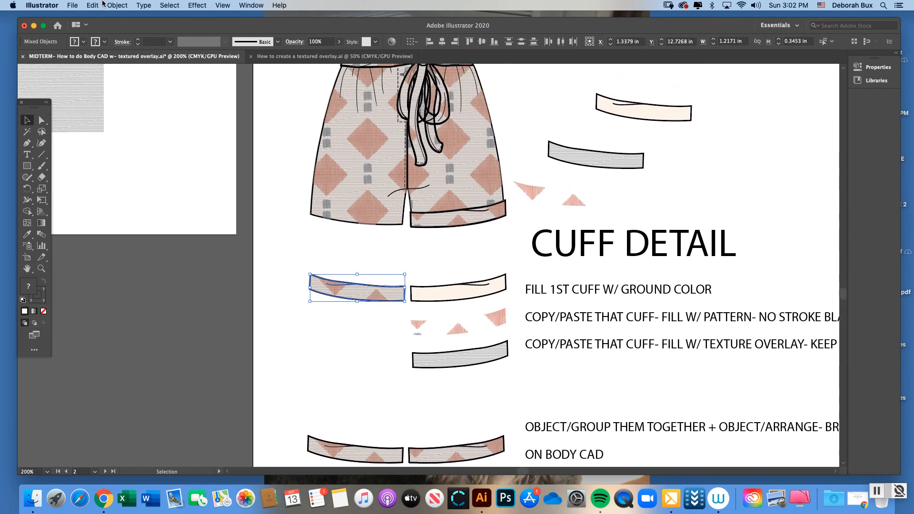
left_click(117, 6)
left_click(119, 51)
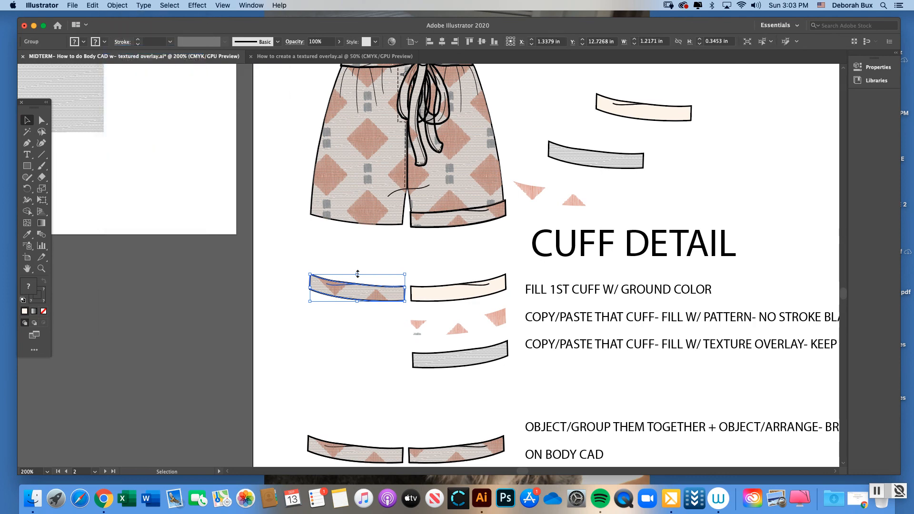
left_click_drag(352, 287, 355, 219)
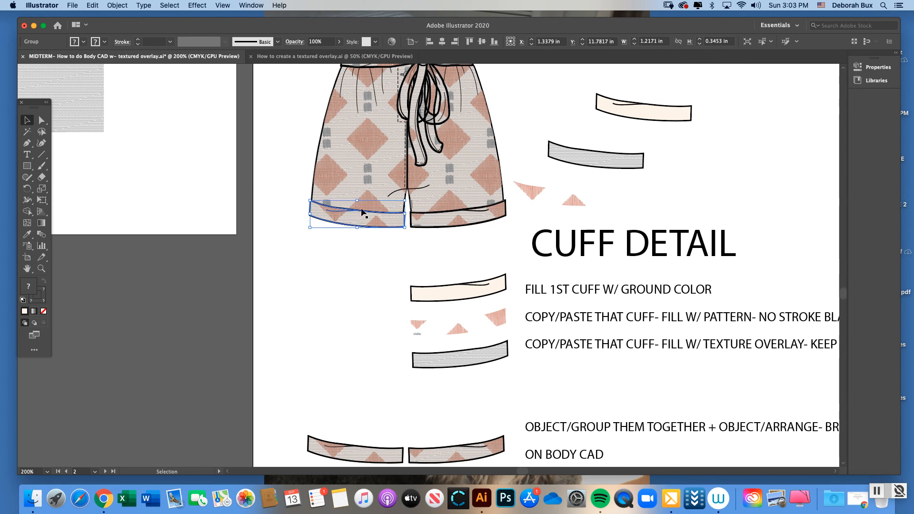
Send the grouped left cuff to the back of the romper artwork
left_click(117, 5)
mouse_move(142, 27)
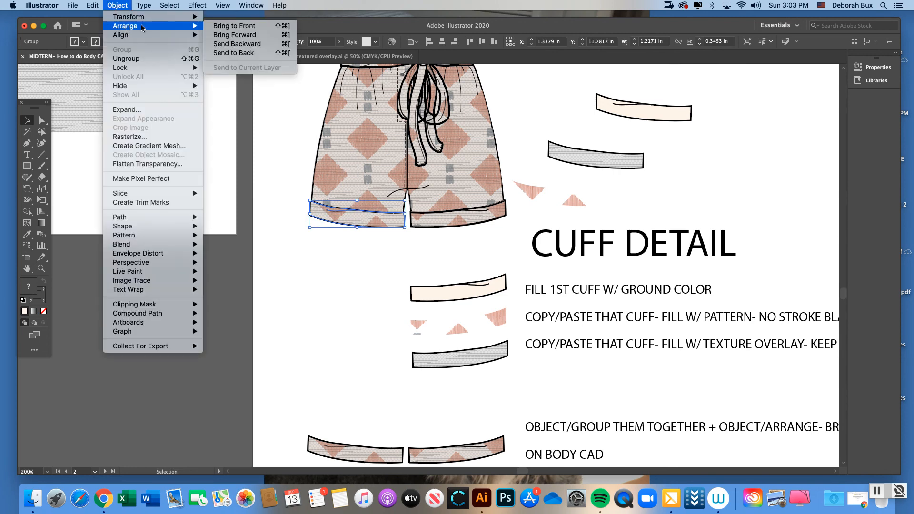
left_click(234, 53)
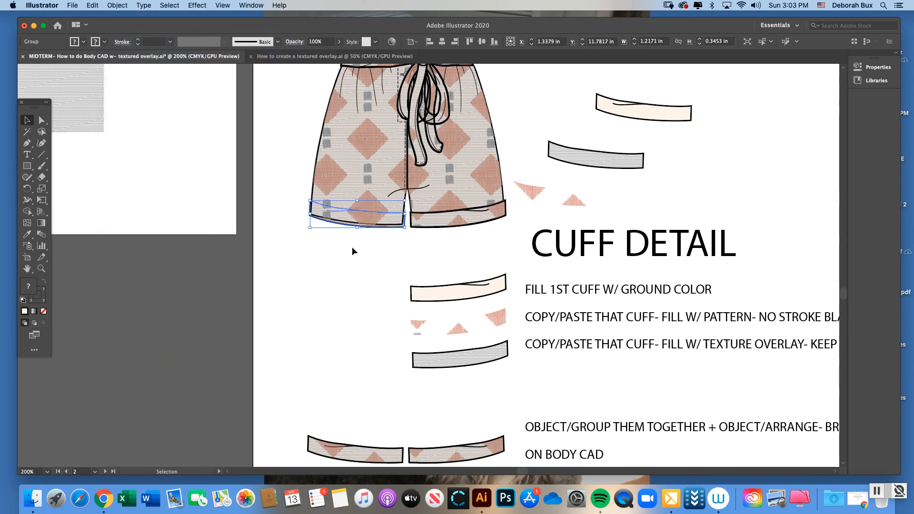
left_click(352, 247)
Bring the grouped left cuff to the front so it sits over the romper's leg hem
scroll(348, 241, "up", 3)
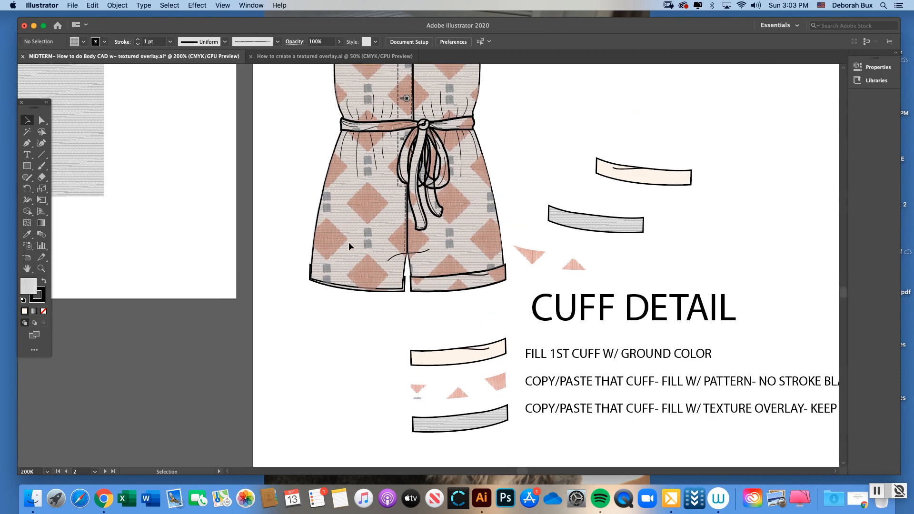
left_click(347, 287)
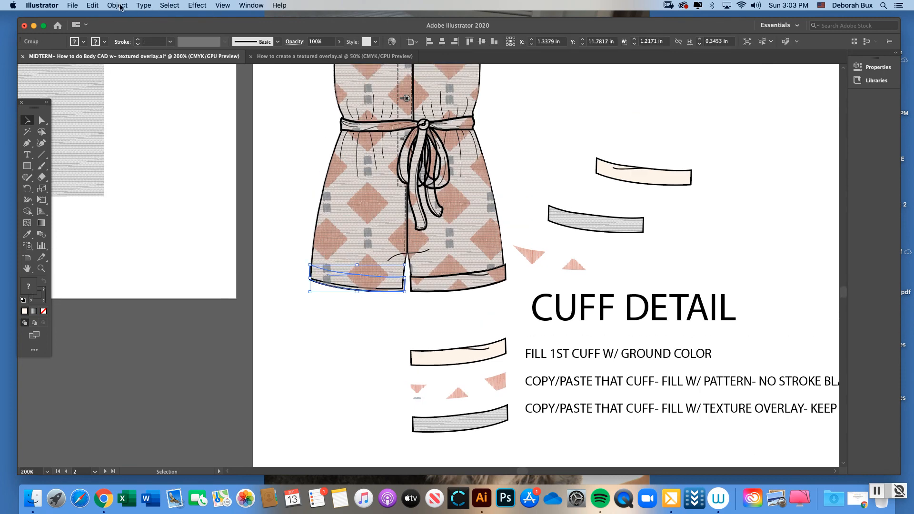
left_click(118, 6)
mouse_move(185, 27)
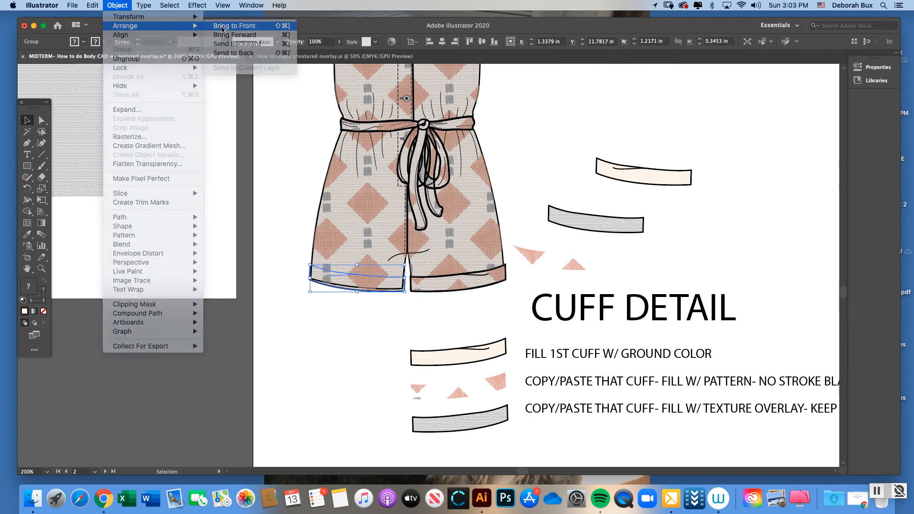
left_click(221, 26)
left_click(302, 177)
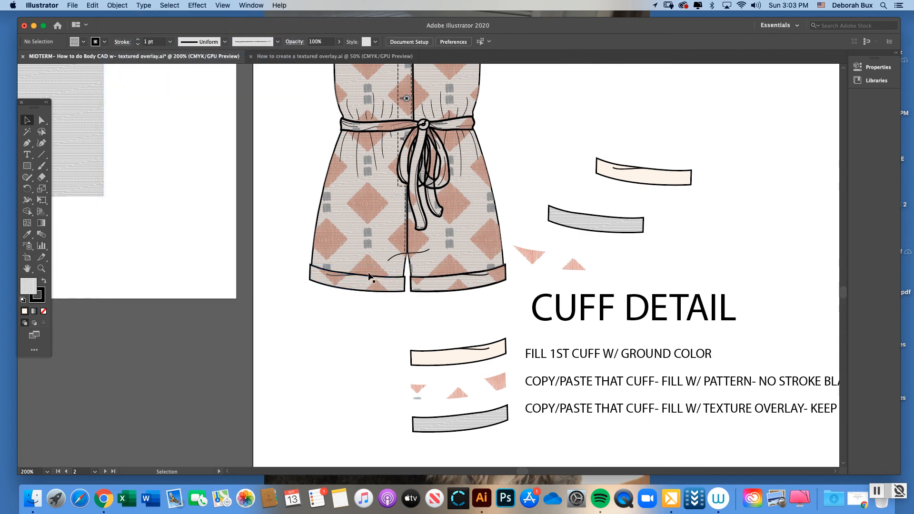
Review the placed left cuff on the romper and the stacking-order options available for its group
scroll(369, 215, "up", 1)
scroll(369, 215, "up", 2)
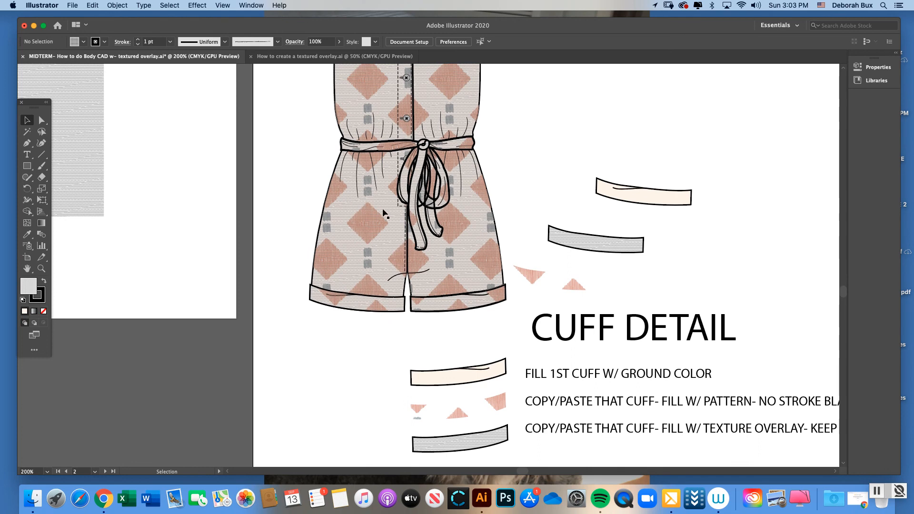
scroll(371, 213, "right", 5)
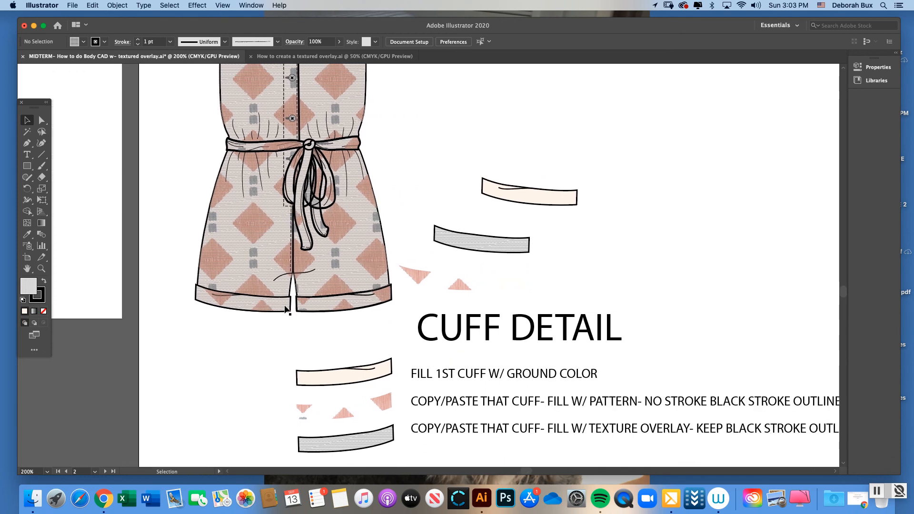
left_click(271, 307)
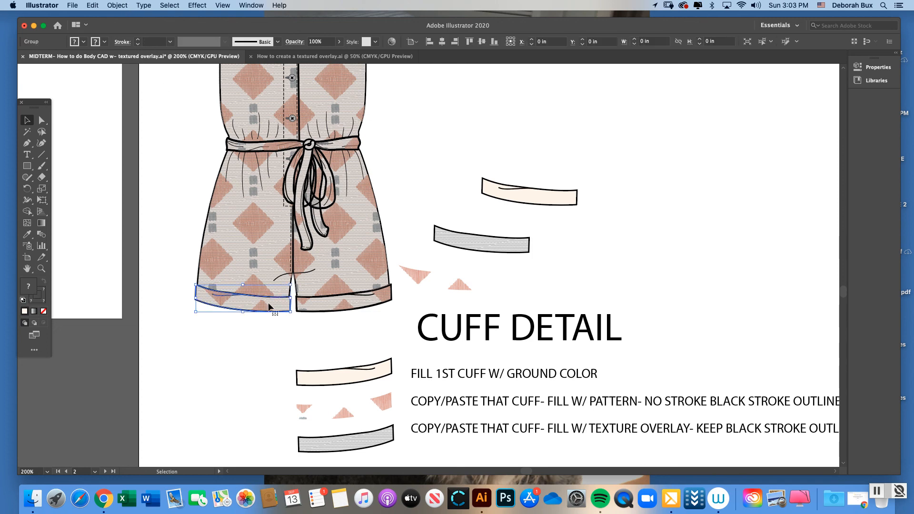
left_click(117, 5)
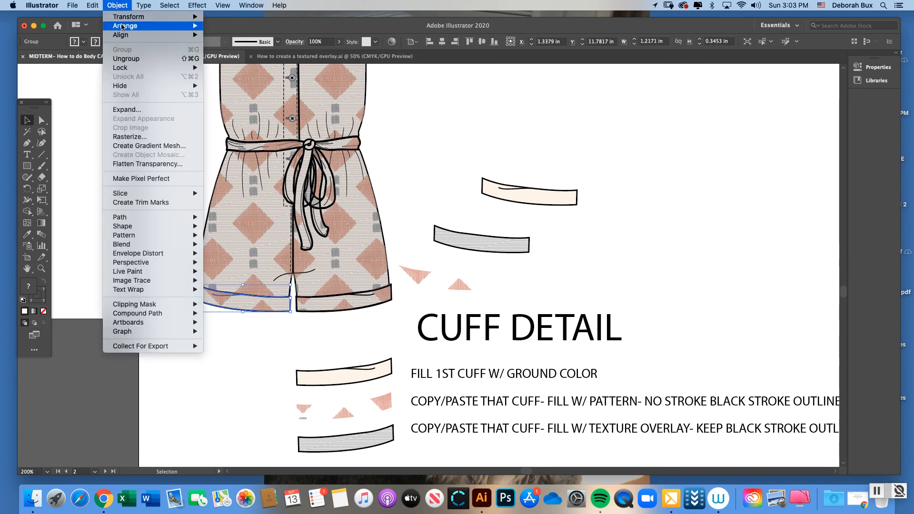
mouse_move(125, 27)
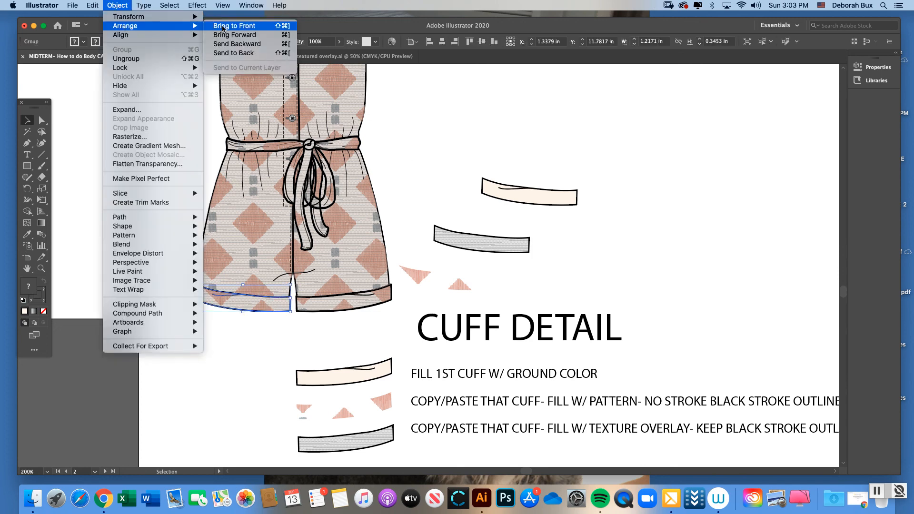
left_click(234, 52)
left_click(435, 130)
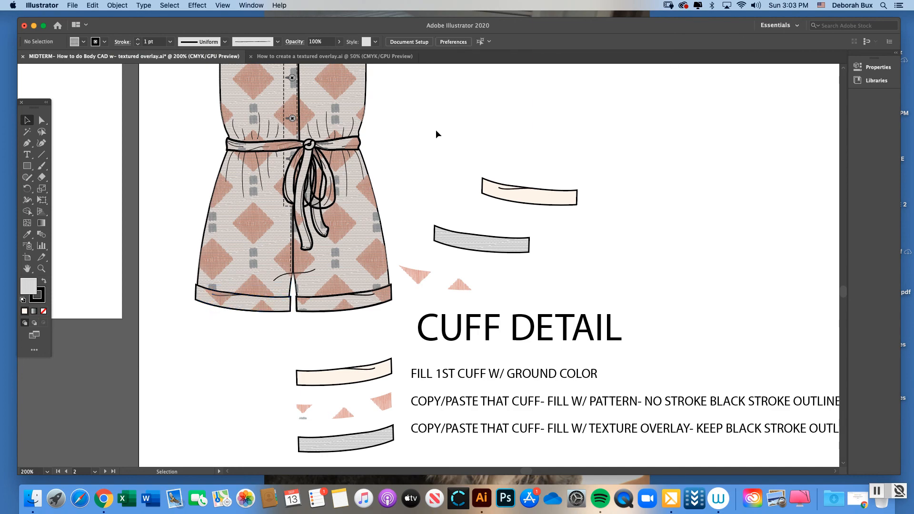
View the waist tie detail and the completed body CAD beside the cuff detail at 66.67% zoom
key("super+minus")
key("super+minus")
key("super+minus")
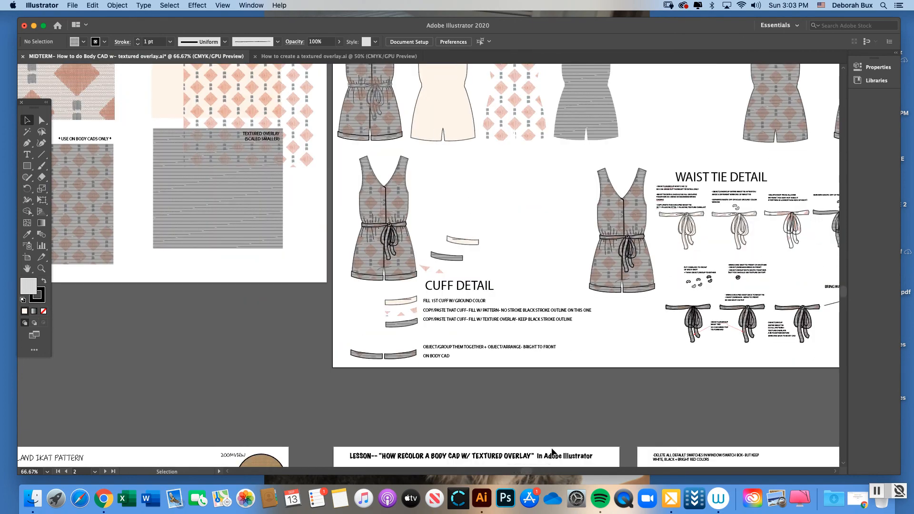
left_click_drag(527, 471, 553, 470)
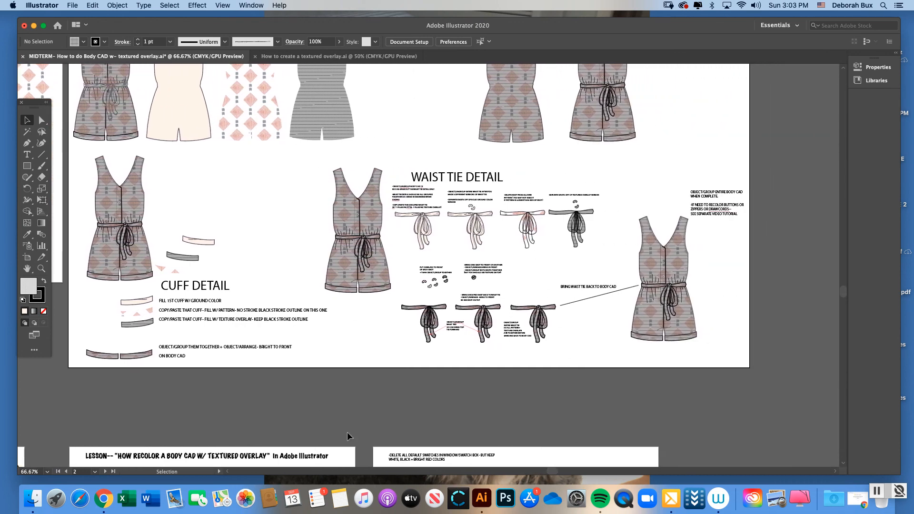